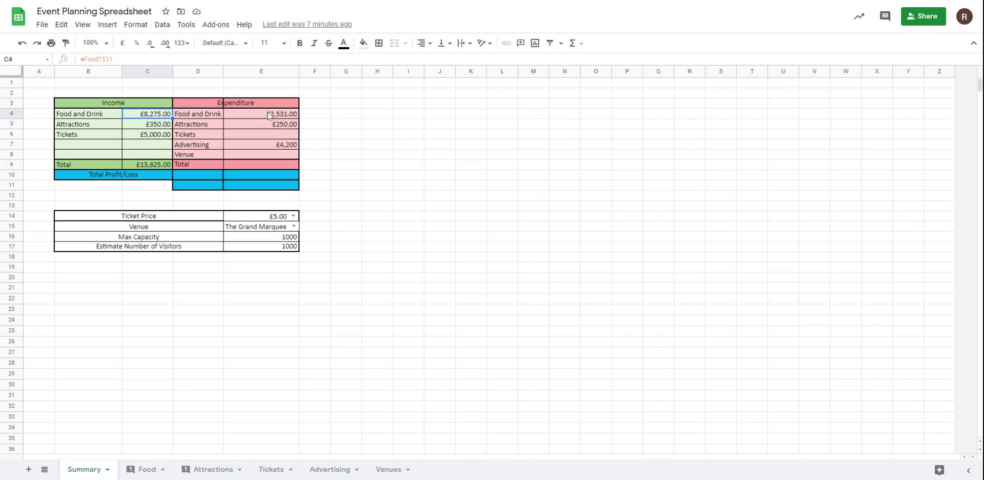
On the Food sheet, set the Chicken Burger's percentage of visitors to buy to 30%.
{"action": "left_click", "coordinate": [268, 125]}
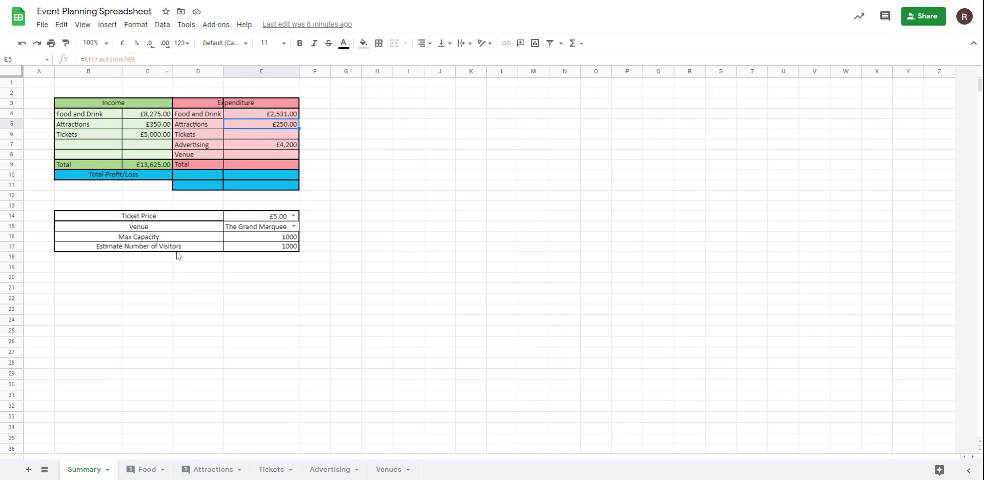
{"action": "left_click", "coordinate": [141, 469]}
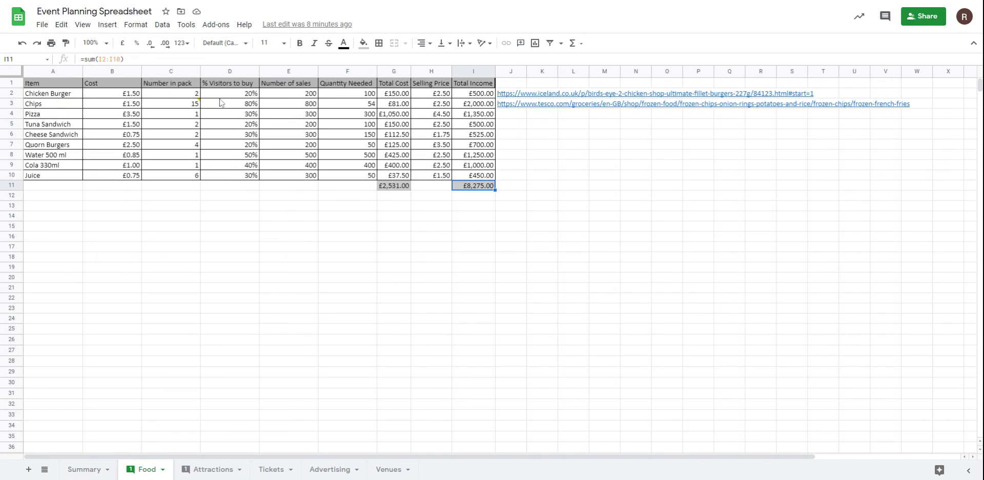
{"action": "left_click", "coordinate": [250, 97]}
{"action": "mouse_move", "coordinate": [519, 110]}
{"action": "type", "text": "30"}
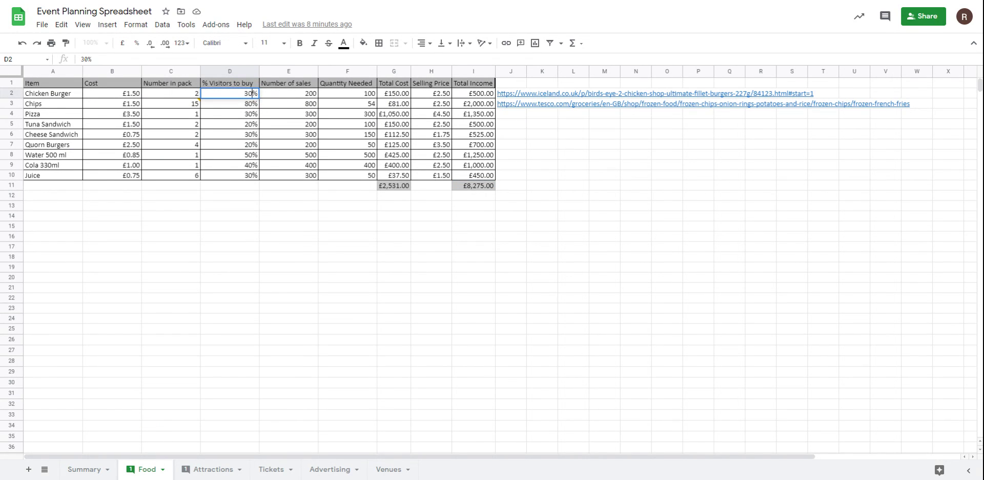
{"action": "key", "text": "Return"}
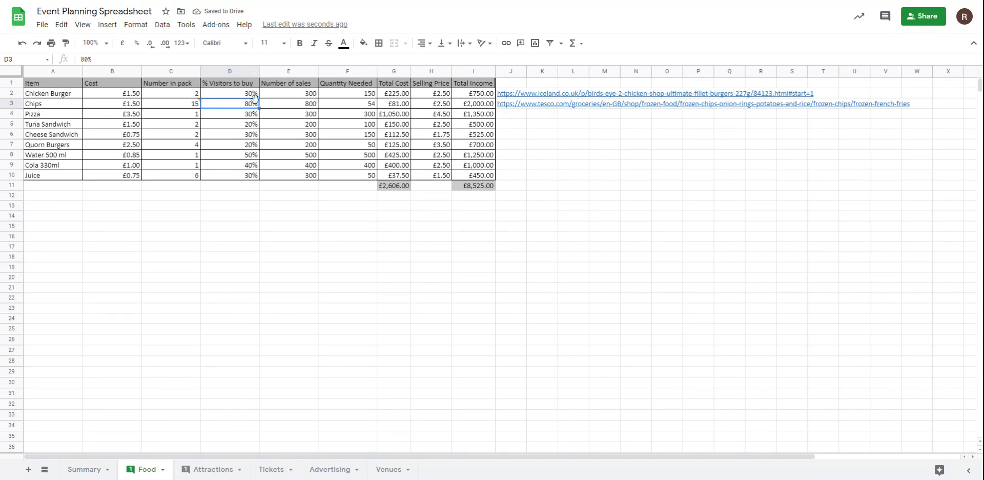
Undo the Chicken Burger percentage change and redo it.
{"action": "key", "text": "ctrl+z"}
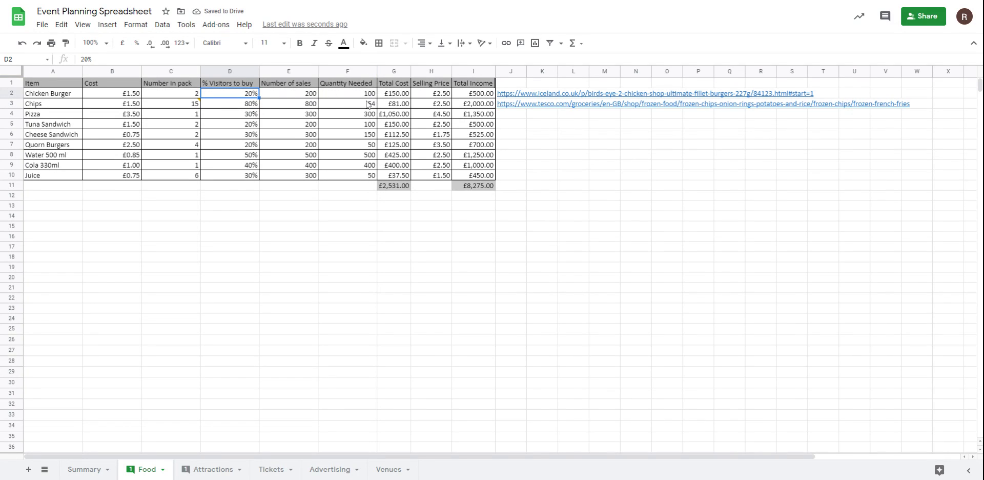
{"action": "key", "text": "ctrl+y"}
{"action": "key", "text": "ctrl+z"}
Return to the Summary sheet and examine the formulas behind the attractions, tickets and advertising figures.
{"action": "left_click", "coordinate": [92, 469]}
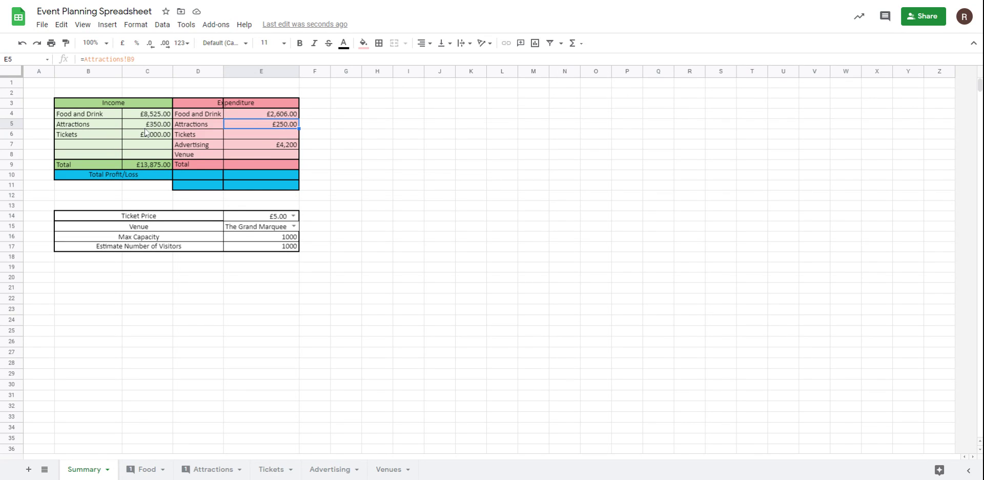
{"action": "left_click", "coordinate": [146, 126]}
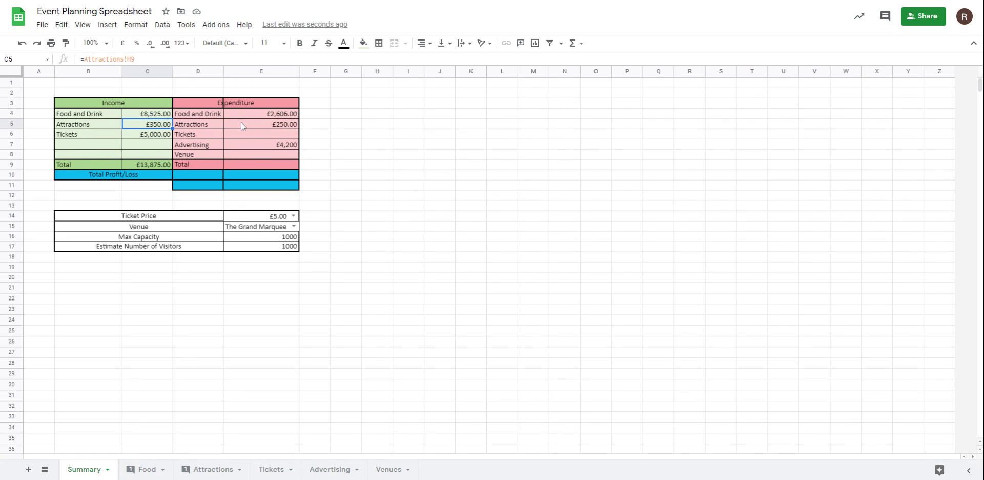
{"action": "left_click", "coordinate": [291, 127]}
{"action": "left_click", "coordinate": [152, 136]}
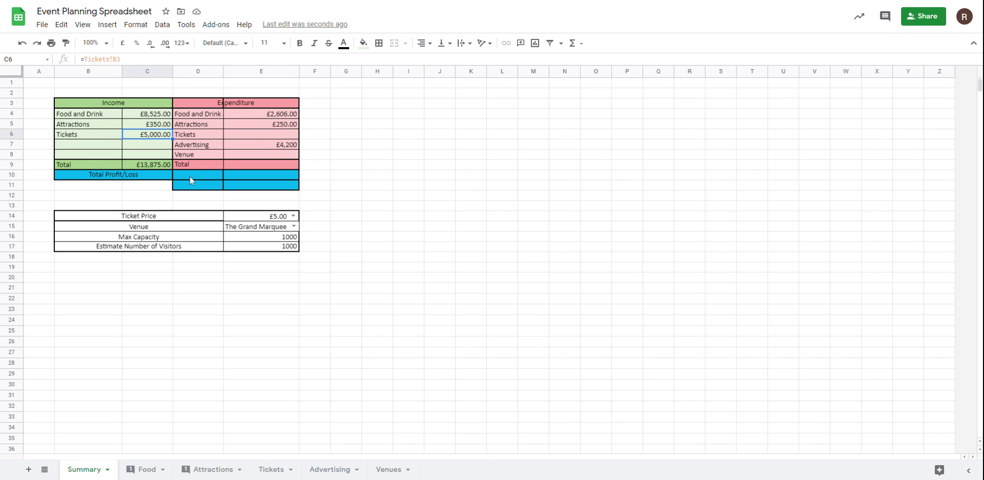
{"action": "left_click", "coordinate": [281, 144]}
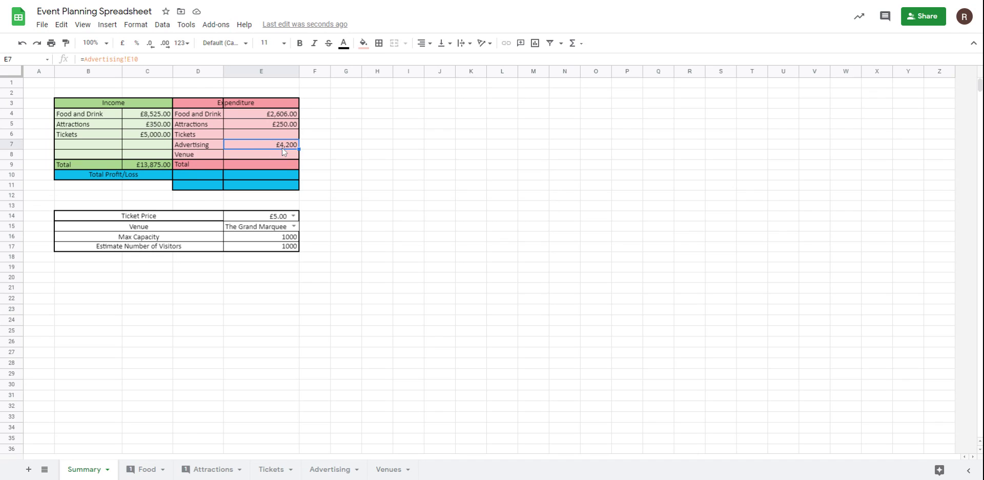
Check which venues can be chosen for the Venue entry below the summary table.
{"action": "left_click", "coordinate": [261, 154]}
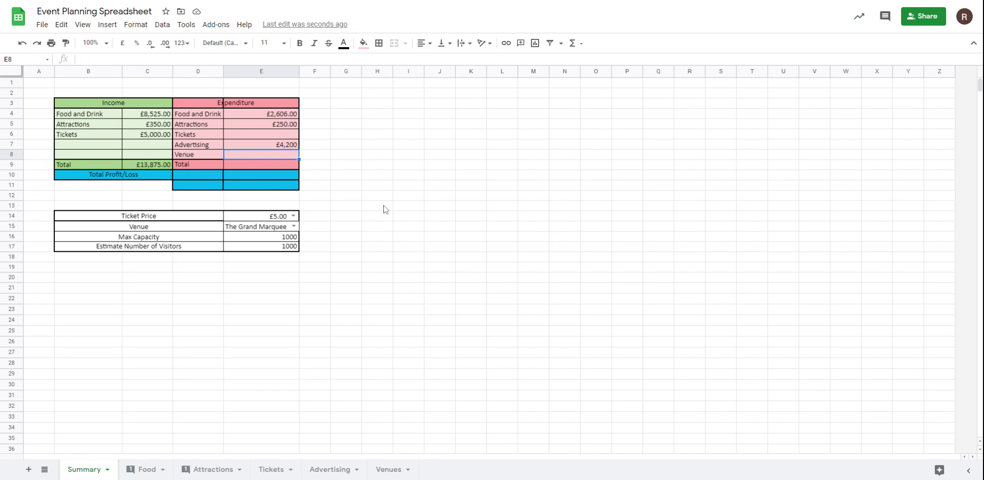
{"action": "left_click", "coordinate": [293, 227]}
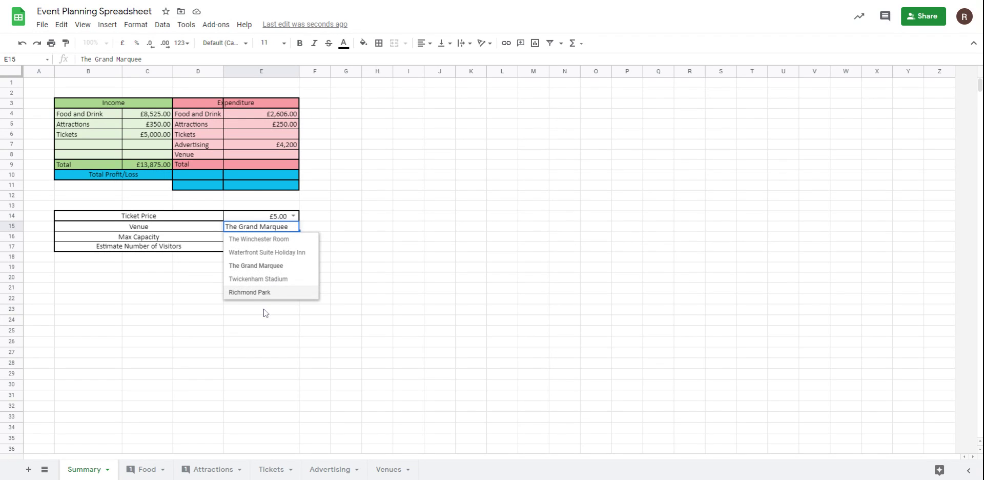
{"action": "left_click", "coordinate": [265, 313]}
{"action": "left_click", "coordinate": [273, 229]}
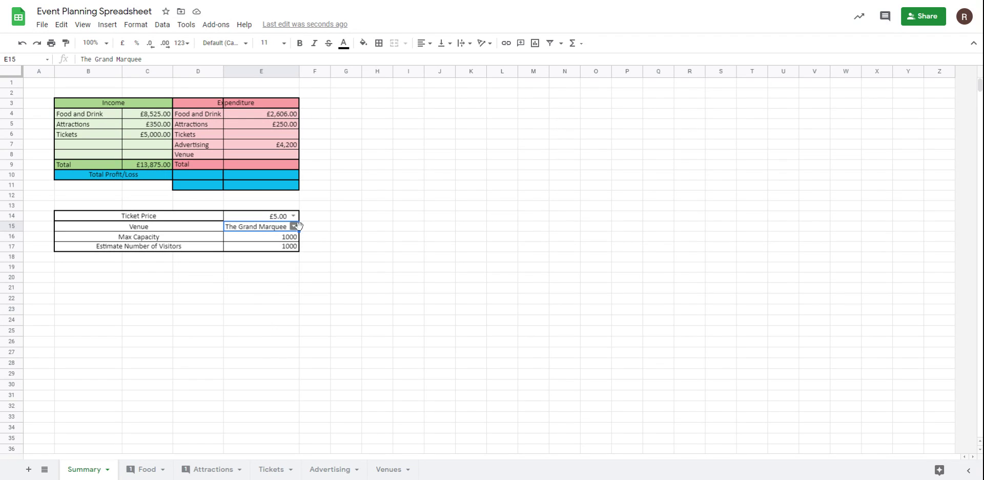
Enter =vlookup(E15,Venues!A2:B6,2,false) in E8 to look up the selected venue's cost for the expenditure table.
{"action": "left_click", "coordinate": [265, 156]}
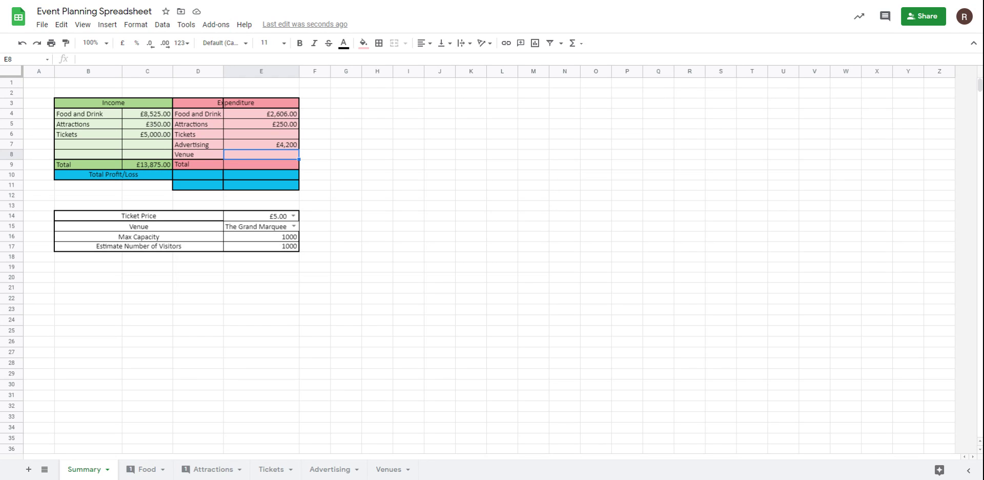
{"action": "type", "text": "=vlookup("}
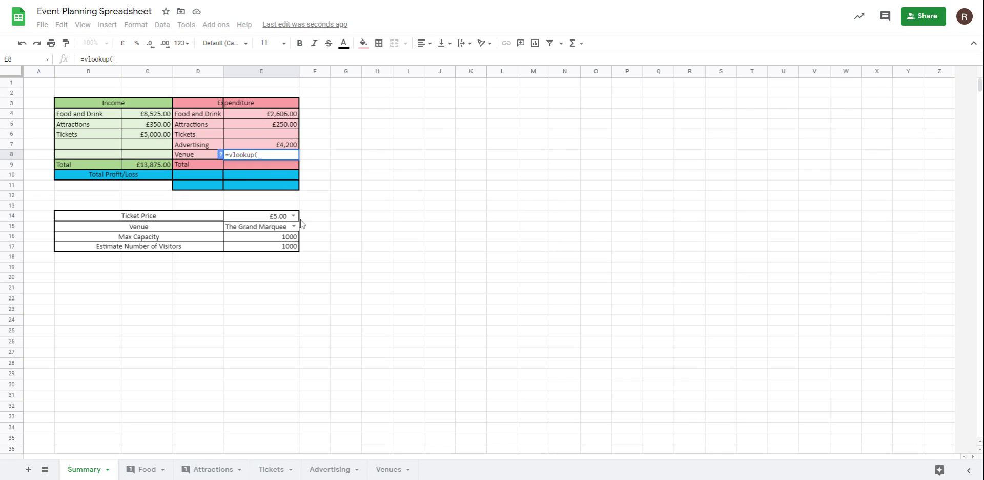
{"action": "left_click", "coordinate": [258, 231]}
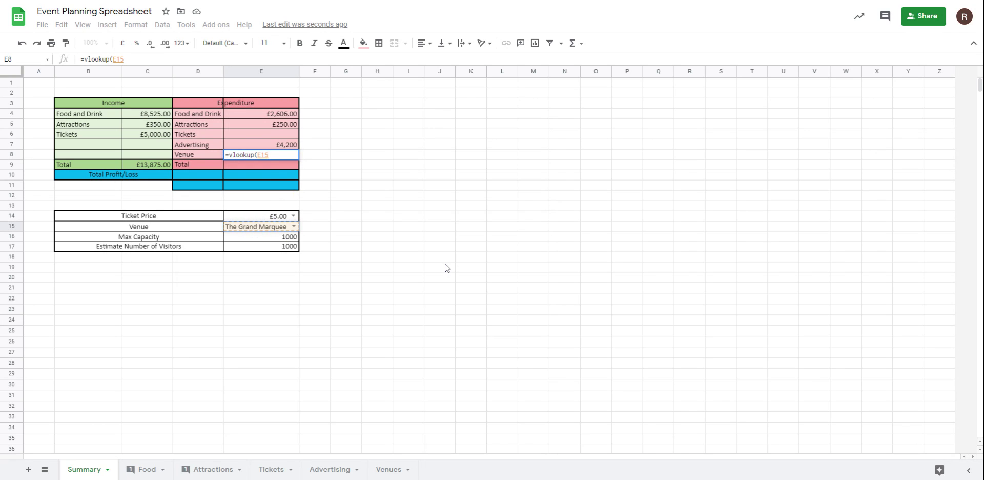
{"action": "type", "text": ","}
{"action": "left_click", "coordinate": [387, 469]}
{"action": "left_click_drag", "start_coordinate": [84, 96], "coordinate": [167, 137]}
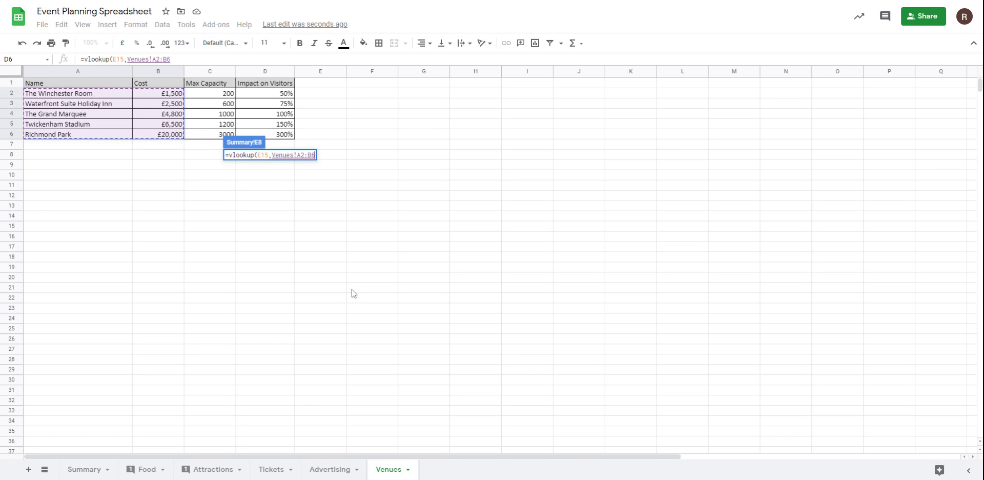
{"action": "type", "text": ","}
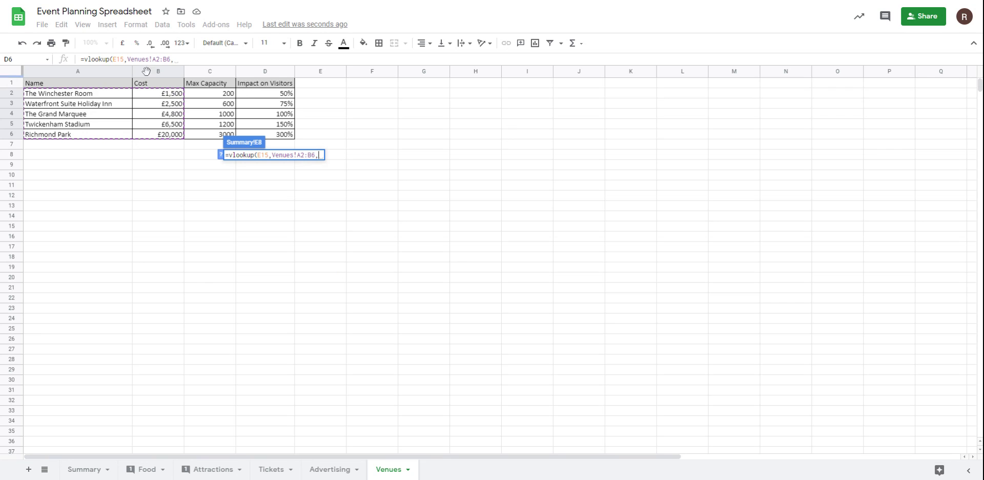
{"action": "type", "text": "2"}
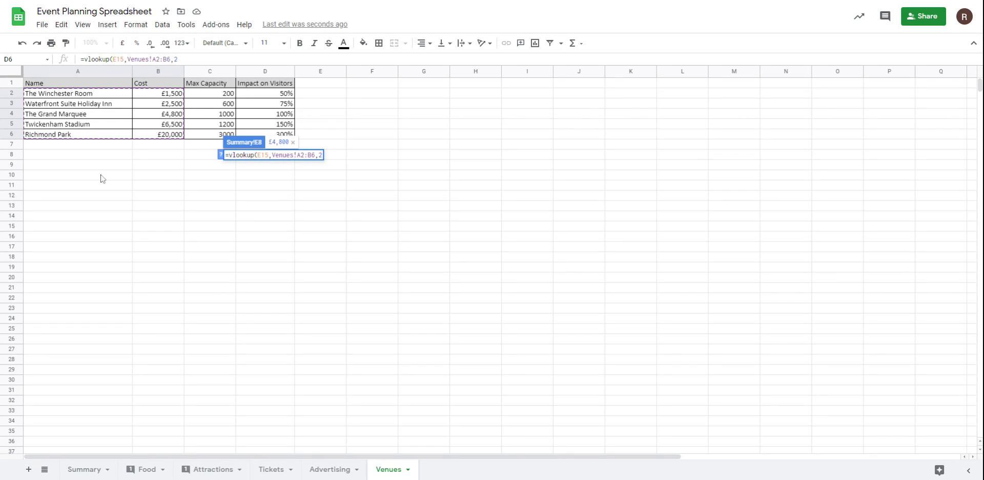
{"action": "type", "text": ","}
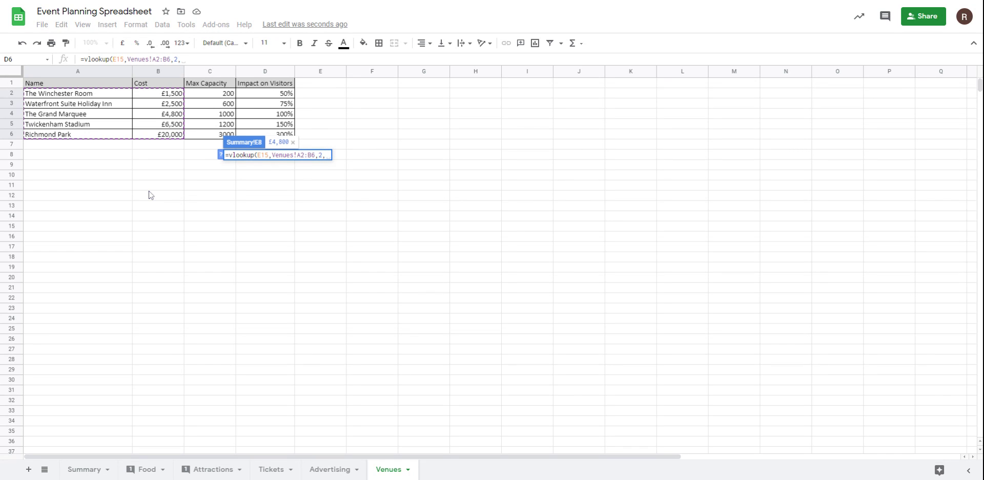
{"action": "type", "text": "false"}
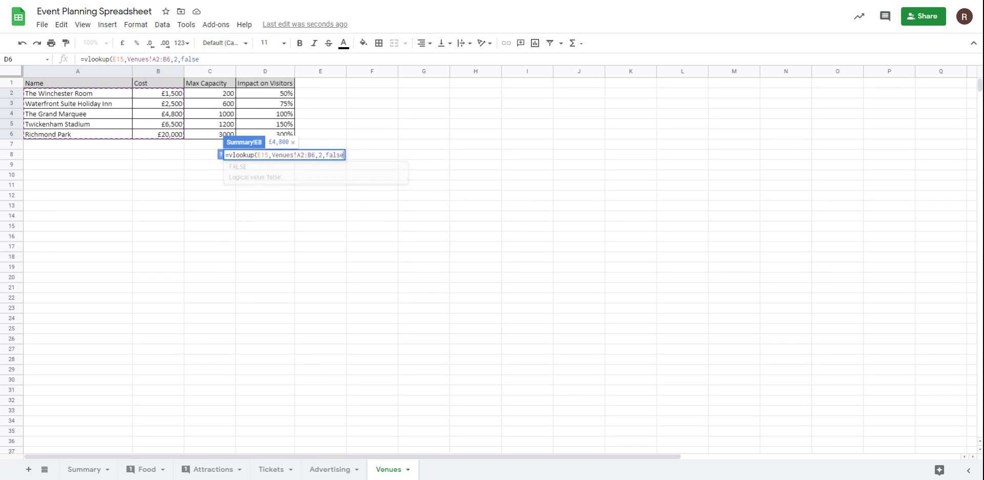
{"action": "type", "text": ")"}
{"action": "key", "text": "Return"}
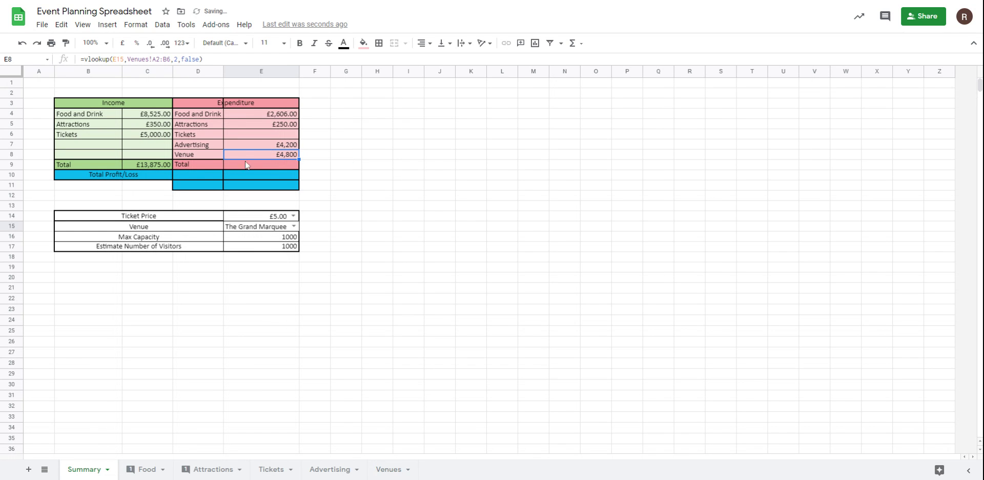
Check the costs on the Venues sheet and test the lookup by switching the venue to The Winchester Room and back to The Grand Marquee.
{"action": "left_click", "coordinate": [388, 470]}
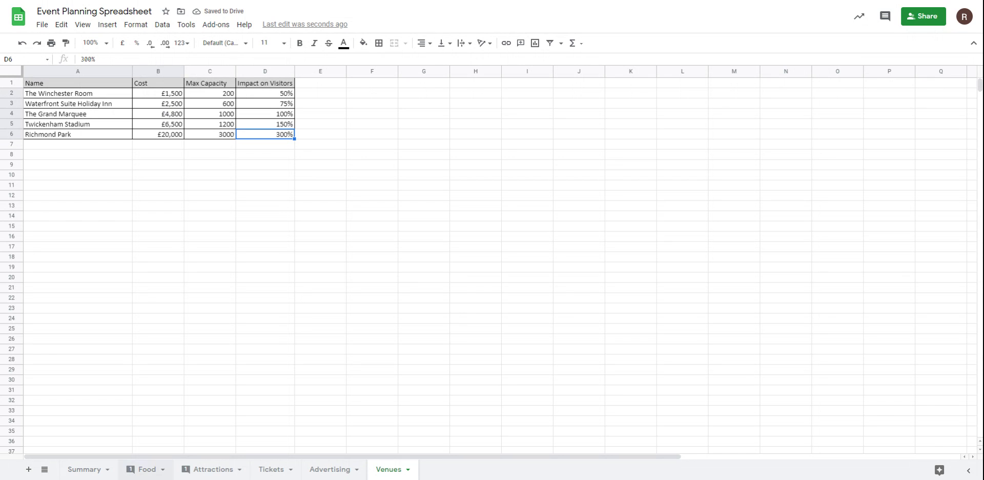
{"action": "left_click", "coordinate": [87, 469]}
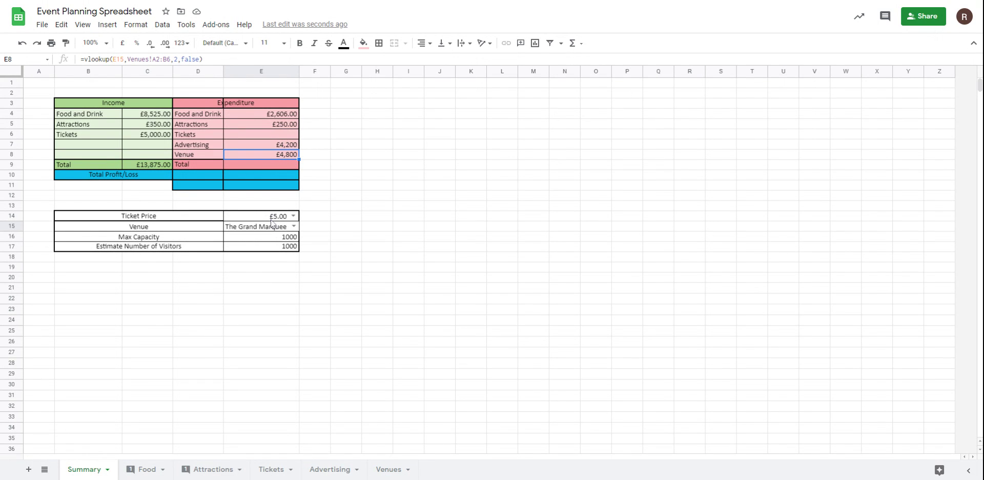
{"action": "left_click", "coordinate": [294, 227]}
{"action": "left_click", "coordinate": [284, 240]}
{"action": "left_click", "coordinate": [294, 227]}
{"action": "left_click", "coordinate": [287, 266]}
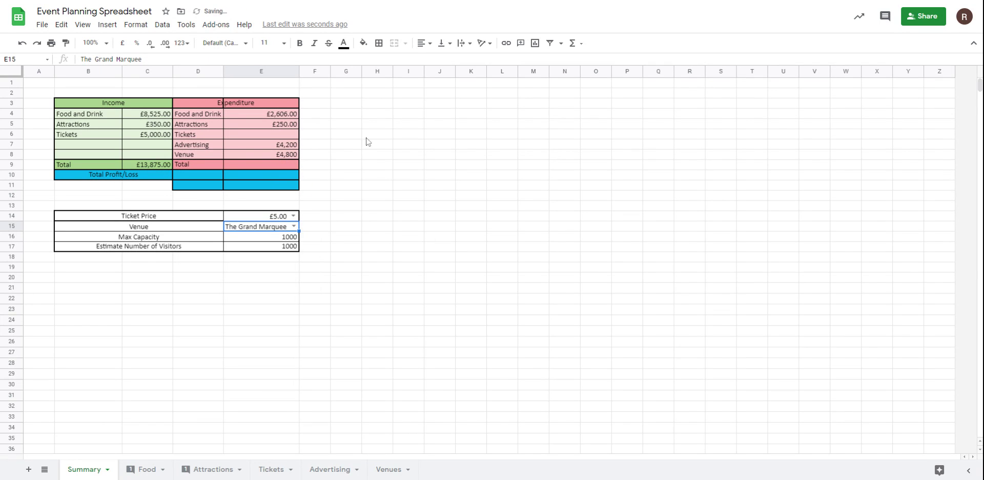
Total the expenditure in E9 with =sum(E4:E8), after checking the income total's formula.
{"action": "left_click", "coordinate": [166, 164]}
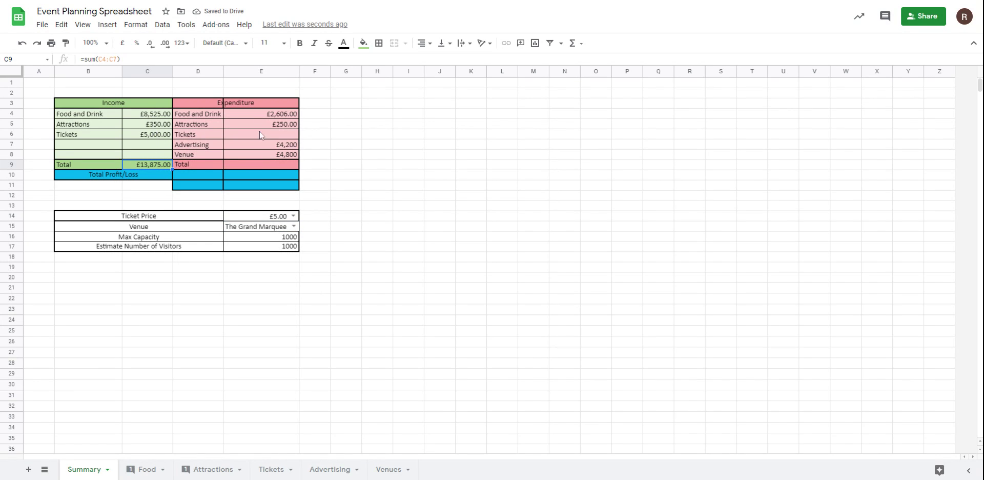
{"action": "left_click", "coordinate": [278, 163]}
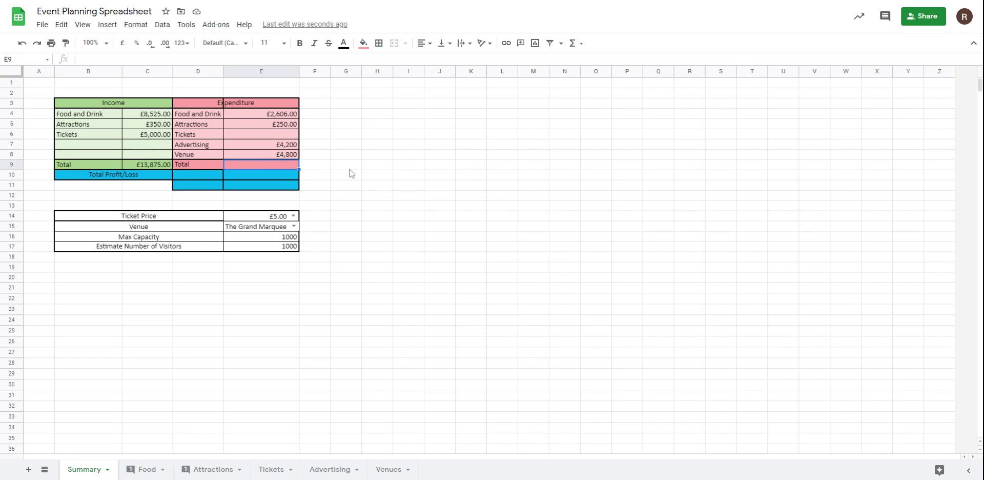
{"action": "type", "text": "=sum("}
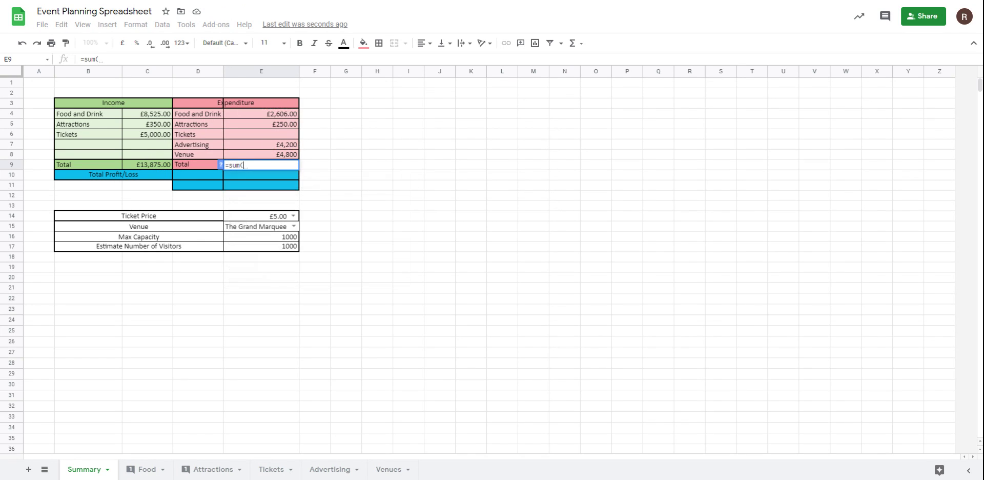
{"action": "left_click_drag", "start_coordinate": [285, 115], "coordinate": [285, 156]}
{"action": "type", "text": ")"}
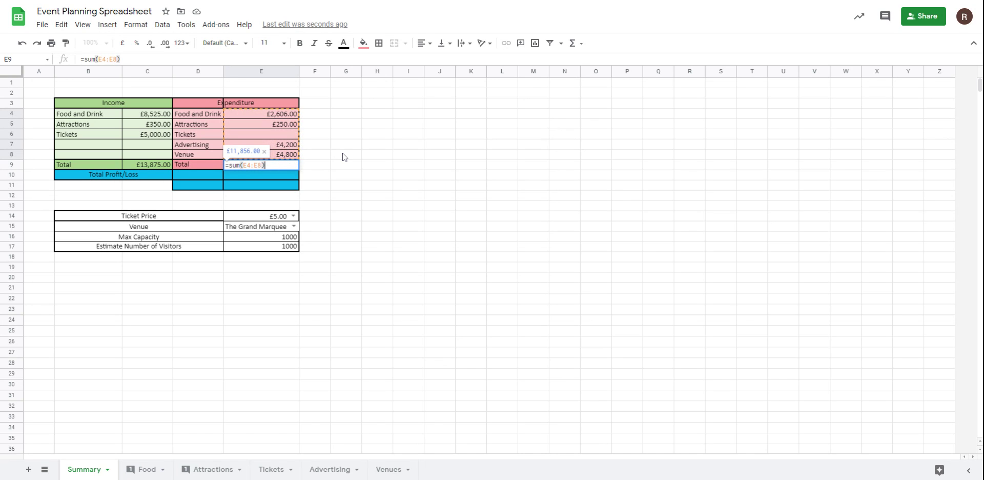
{"action": "key", "text": "Return"}
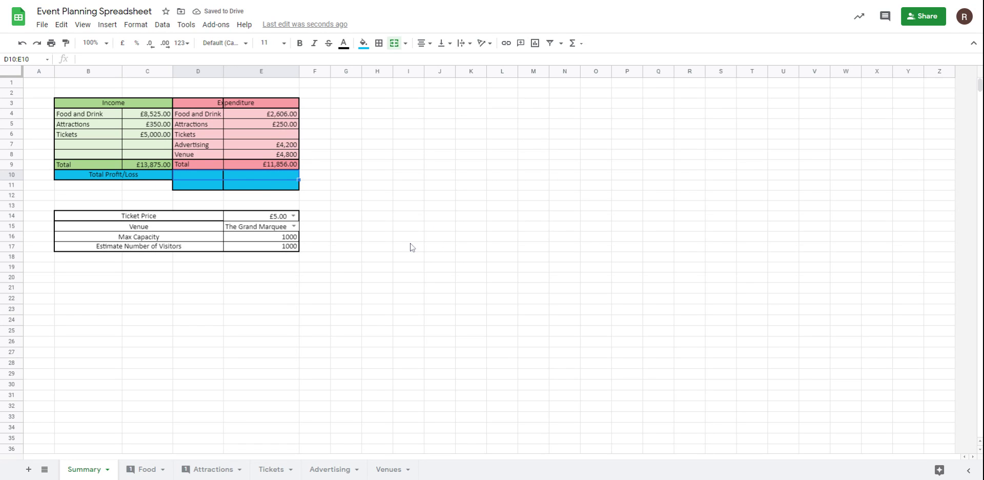
Calculate the total profit or loss in D10 with the formula =C9-E9.
{"action": "type", "text": "="}
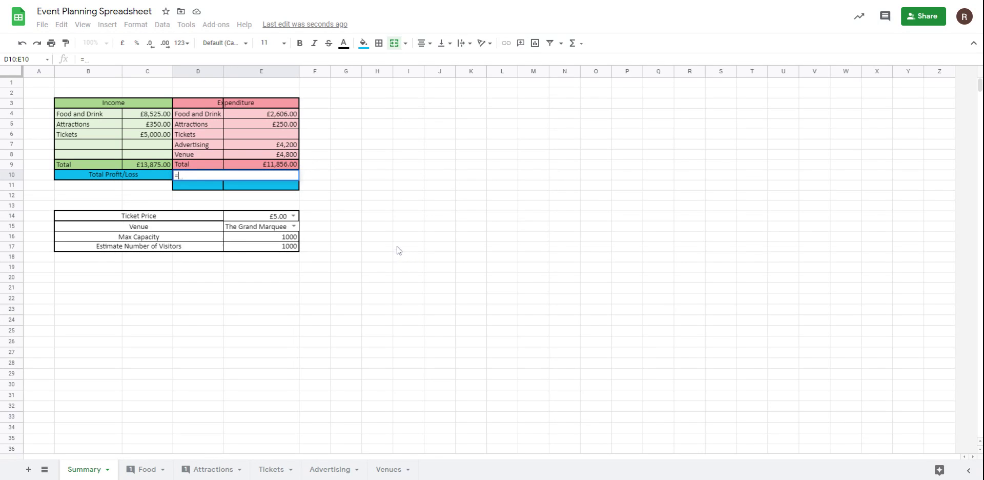
{"action": "left_click", "coordinate": [148, 165]}
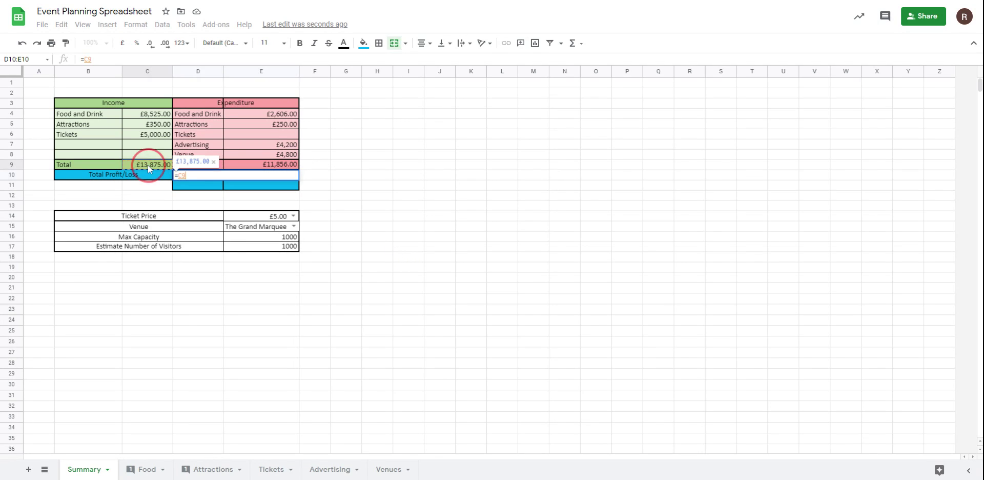
{"action": "type", "text": "-E9"}
{"action": "key", "text": "Return"}
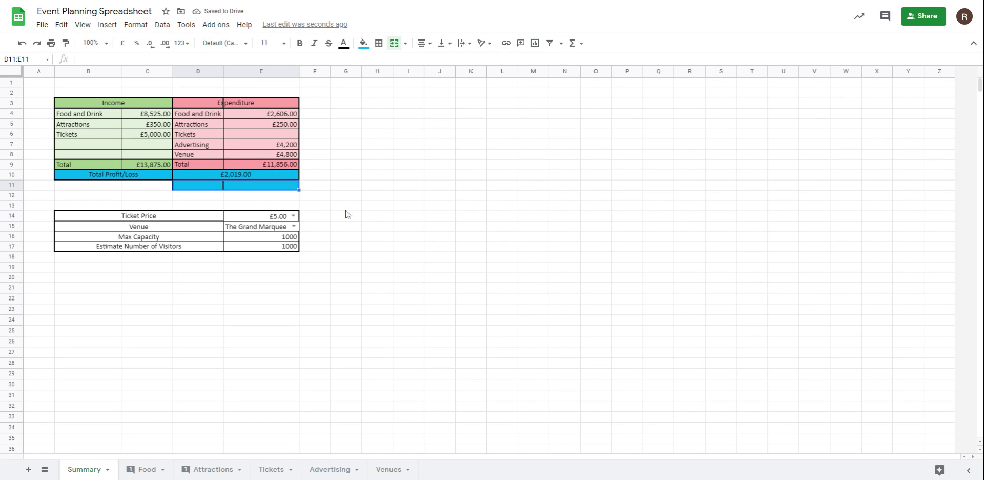
Enter =if(D10>0,"Profit",IF(D10=0,"Break Even","Loss")) in D11 to label the total profit/loss result.
{"action": "left_click", "coordinate": [332, 207]}
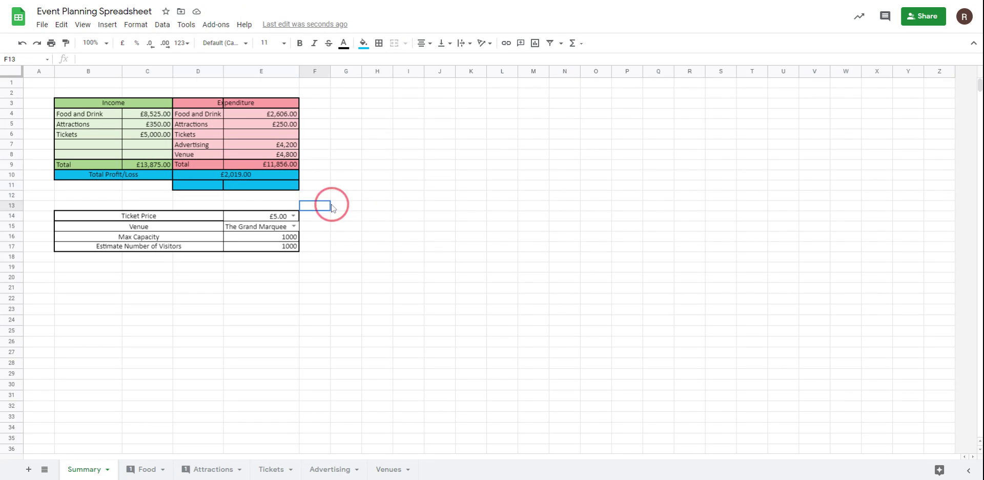
{"action": "left_click", "coordinate": [241, 190]}
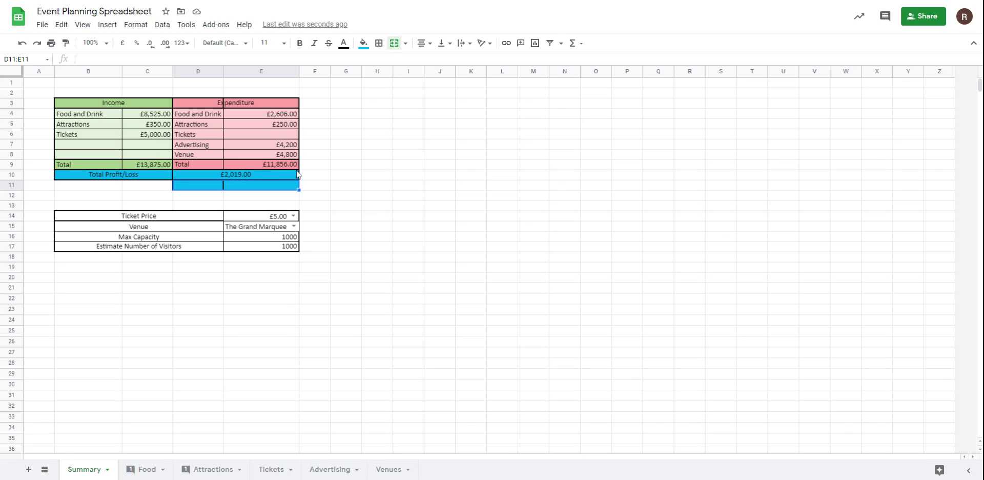
{"action": "type", "text": "=if("}
{"action": "left_click", "coordinate": [241, 177]}
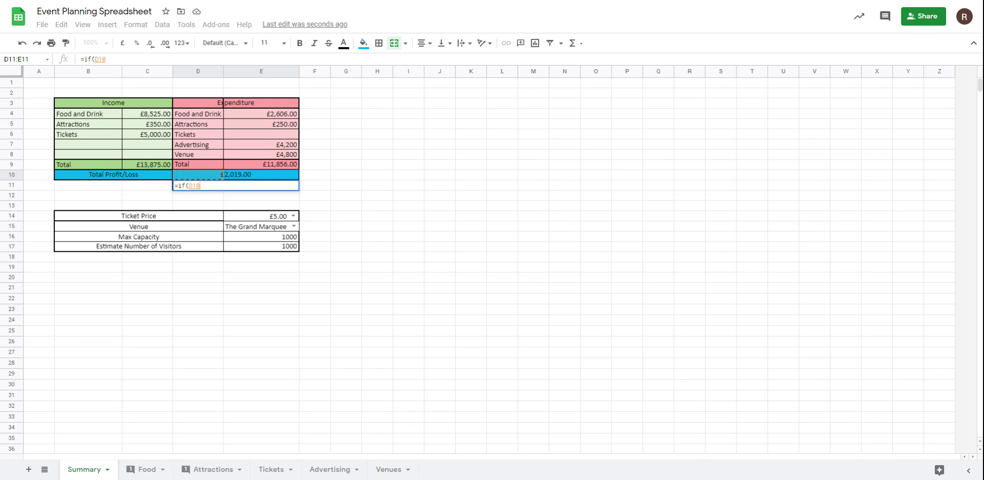
{"action": "type", "text": ">0"}
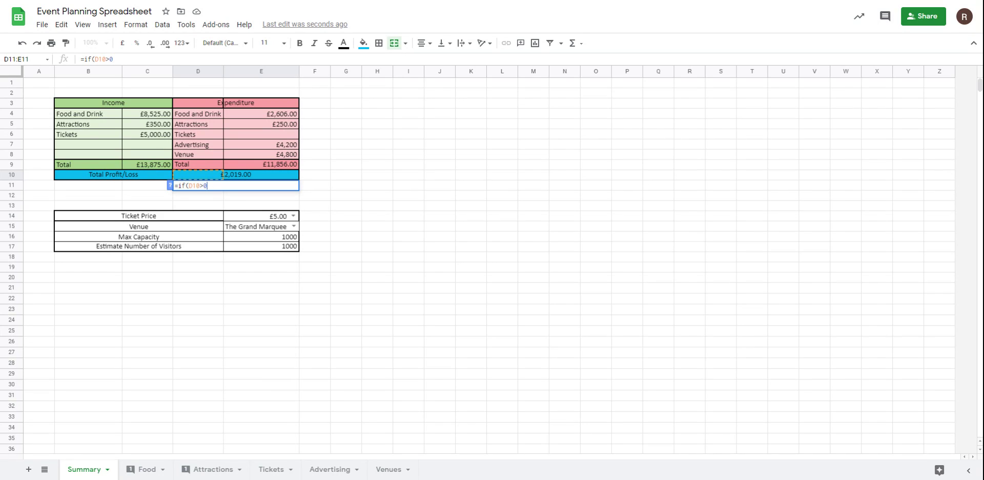
{"action": "type", "text": ","}
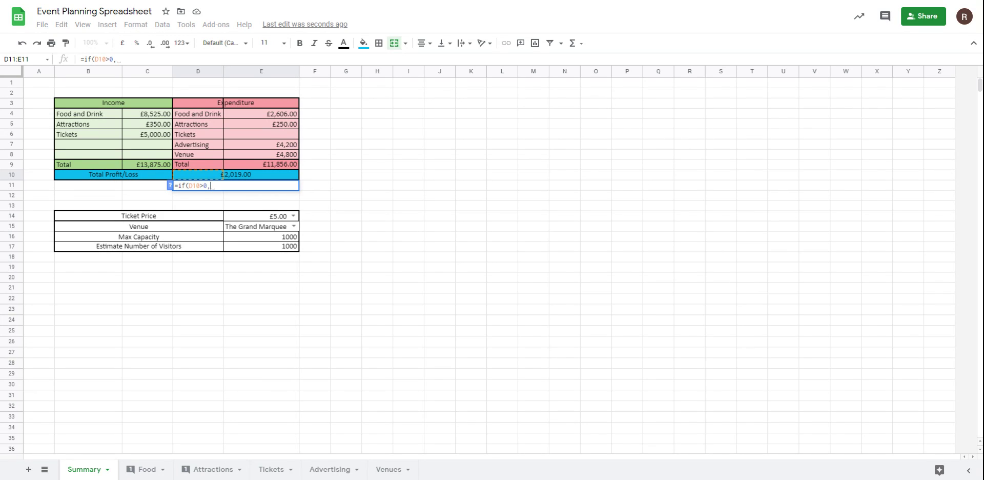
{"action": "type", "text": "\""}
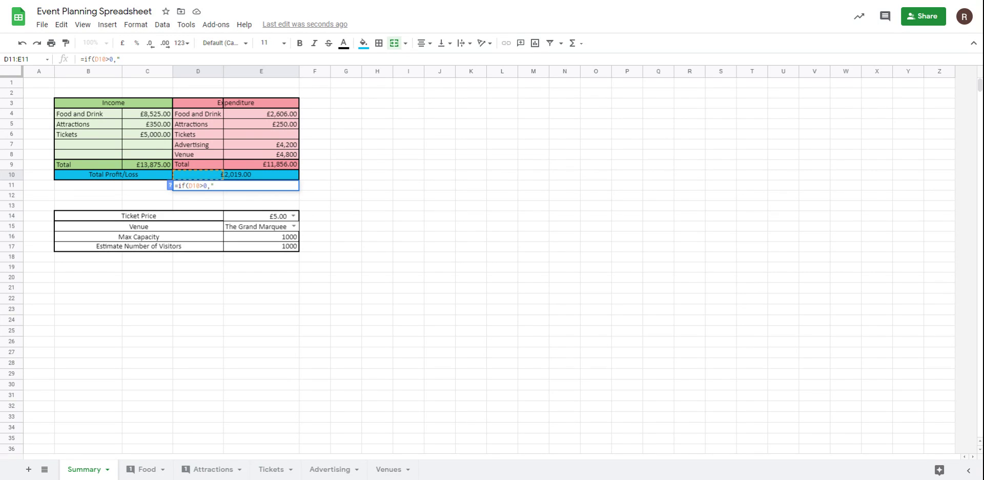
{"action": "type", "text": "Profit"}
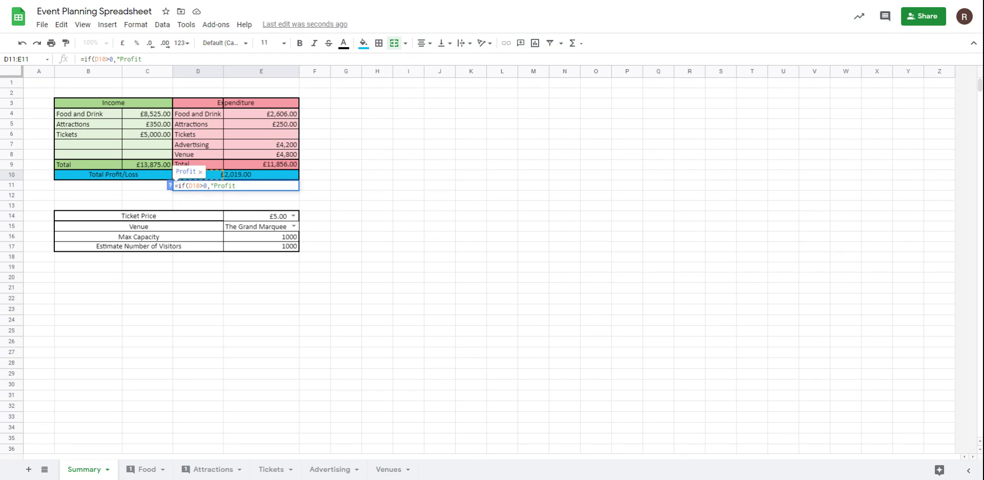
{"action": "type", "text": "\","}
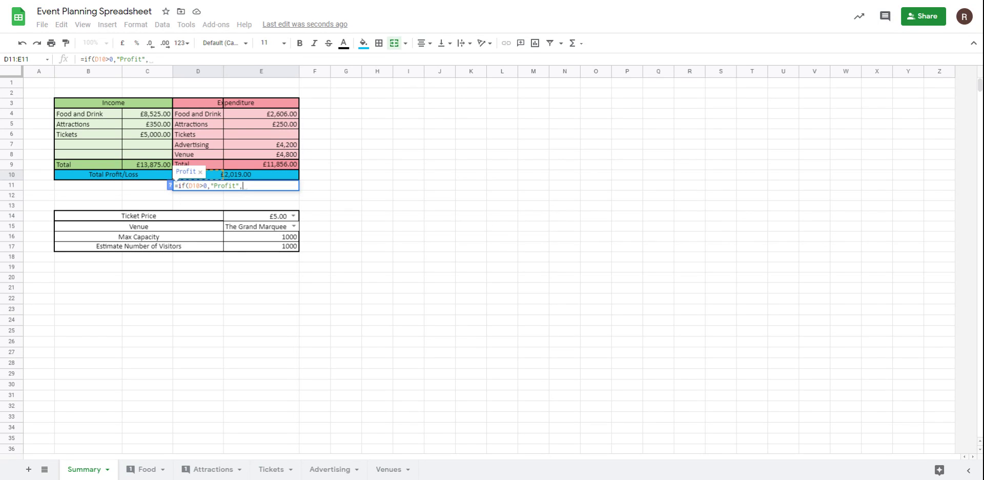
{"action": "type", "text": "IF"}
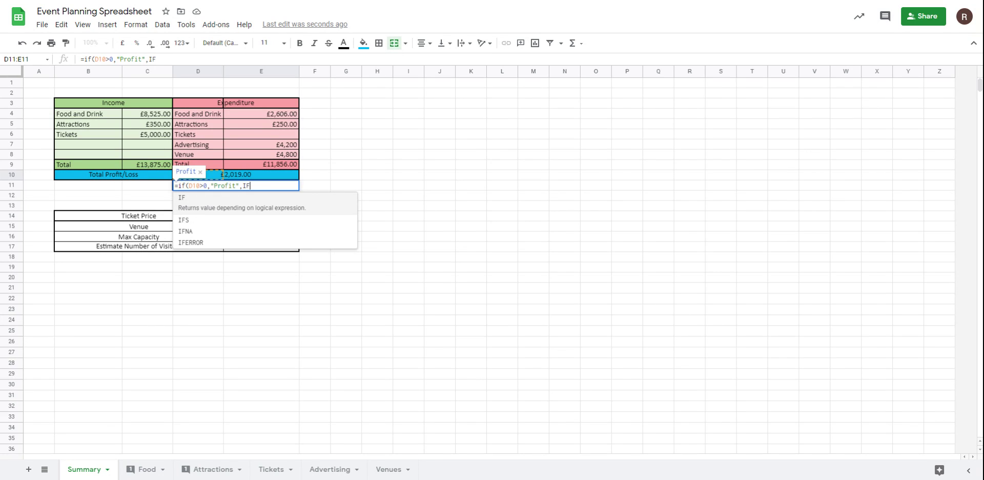
{"action": "type", "text": "("}
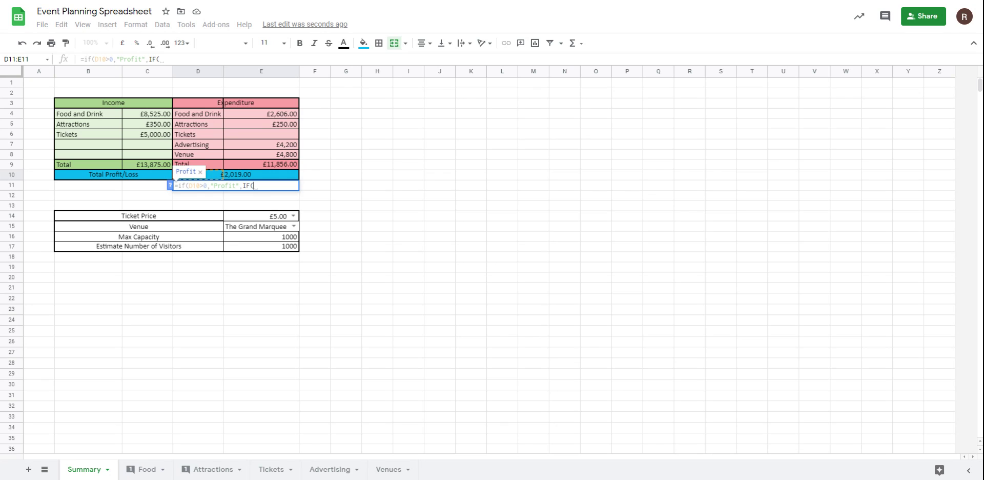
{"action": "type", "text": "D"}
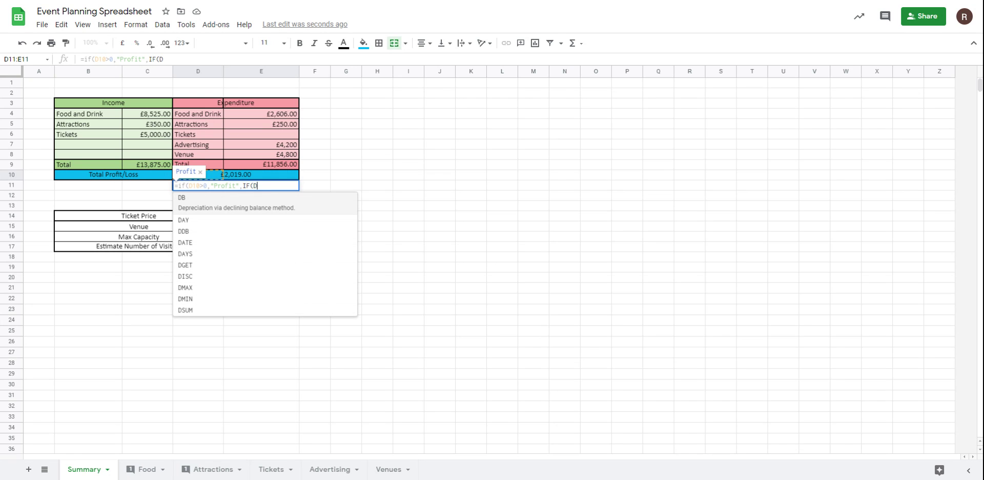
{"action": "type", "text": "10"}
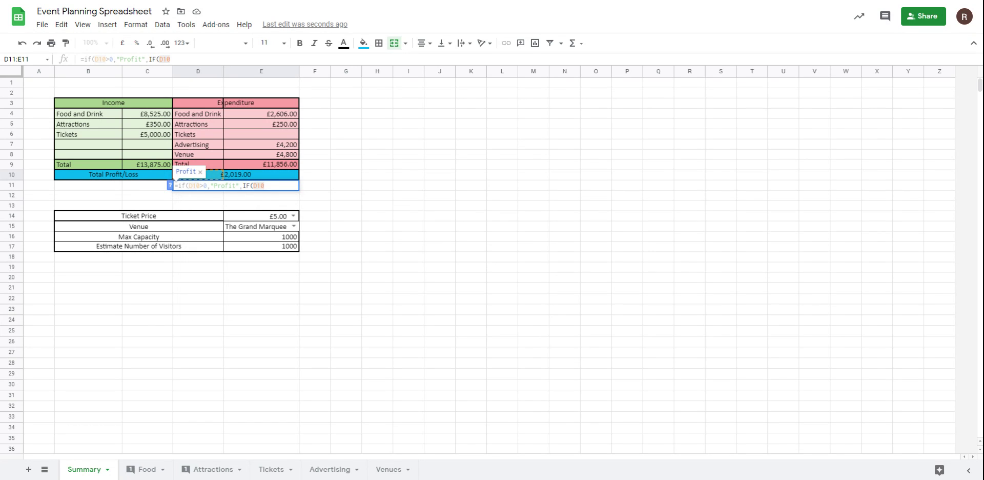
{"action": "type", "text": "="}
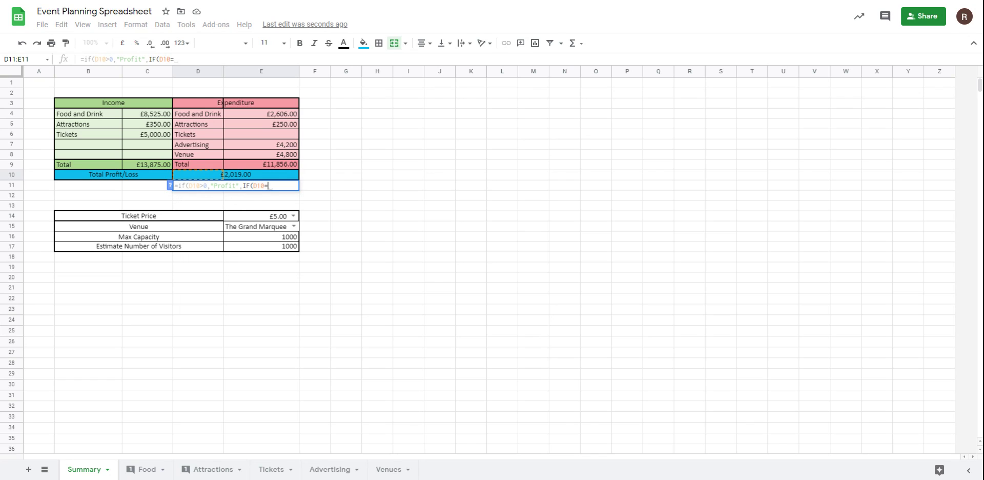
{"action": "type", "text": "0,\"Brea"}
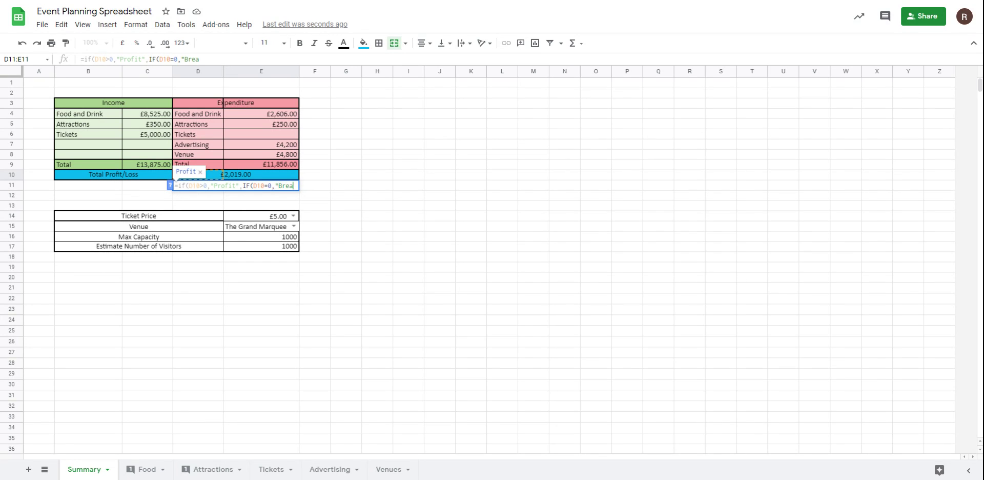
{"action": "type", "text": "k Even\","}
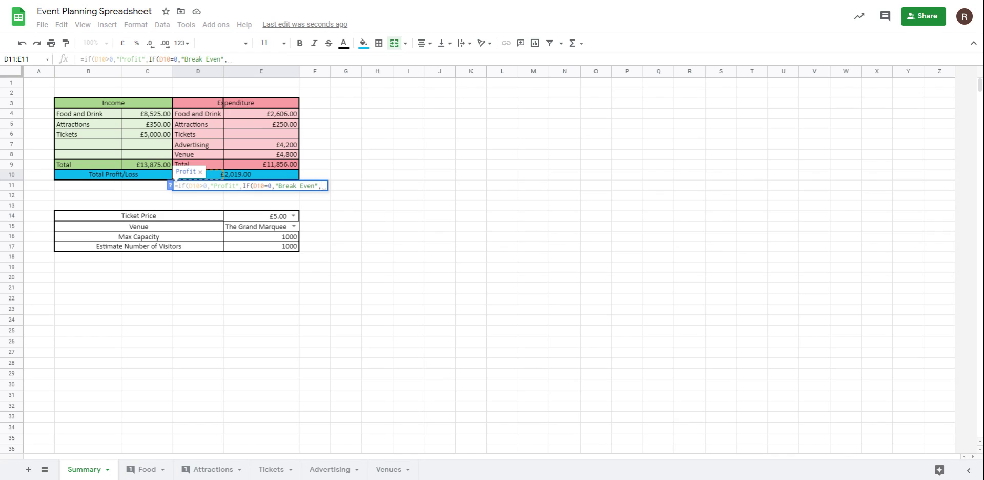
{"action": "type", "text": "\"Loss\")"}
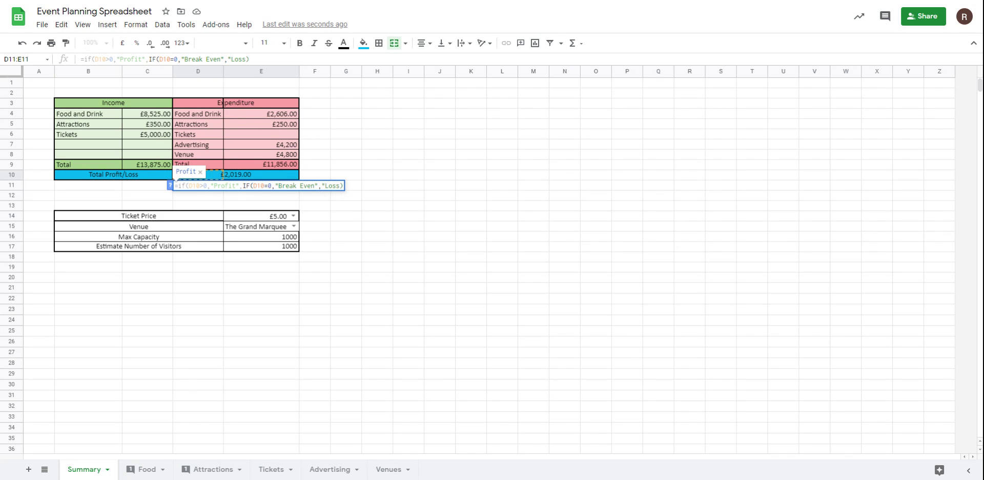
{"action": "key", "text": "BackSpace"}
{"action": "key", "text": "BackSpace"}
{"action": "type", "text": "\"))"}
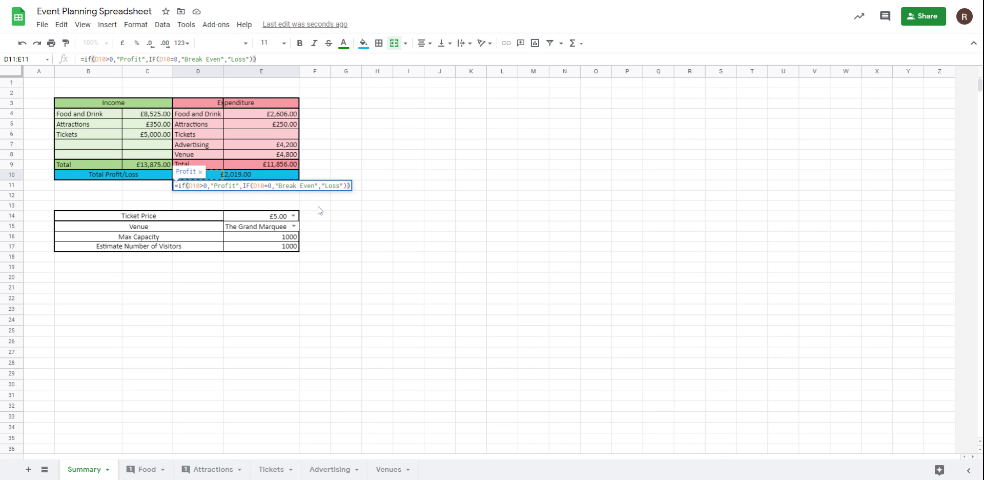
{"action": "key", "text": "Return"}
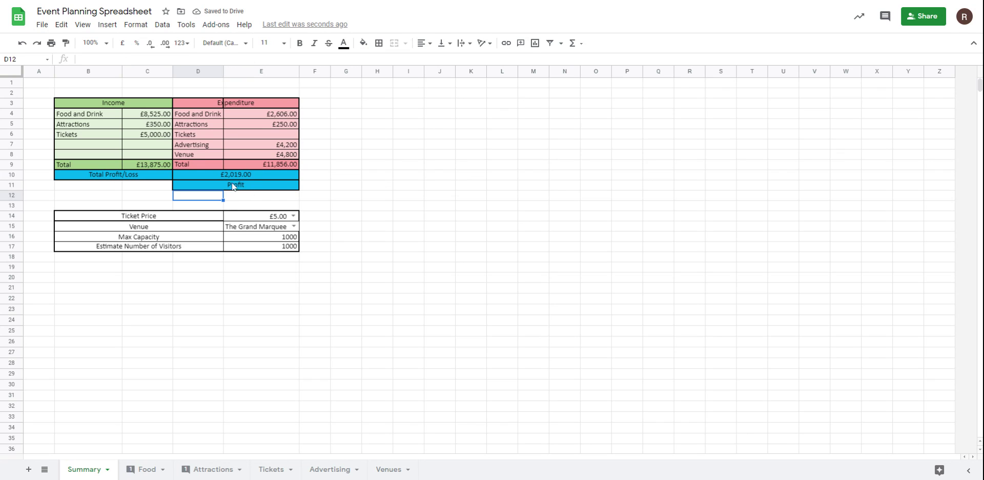
Test the result formula by entering 1000 and 100000 as the Tickets expenditure in E6, and clear the cell again.
{"action": "left_click", "coordinate": [288, 134]}
{"action": "type", "text": "1000"}
{"action": "key", "text": "Return"}
{"action": "key", "text": "Up"}
{"action": "key", "text": "Return"}
{"action": "type", "text": "00"}
{"action": "key", "text": "Return"}
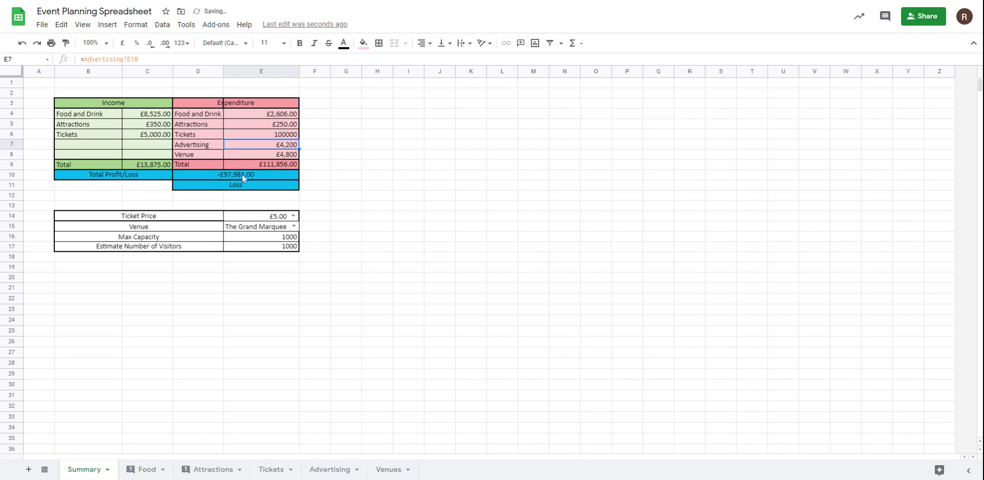
{"action": "key", "text": "ctrl+z"}
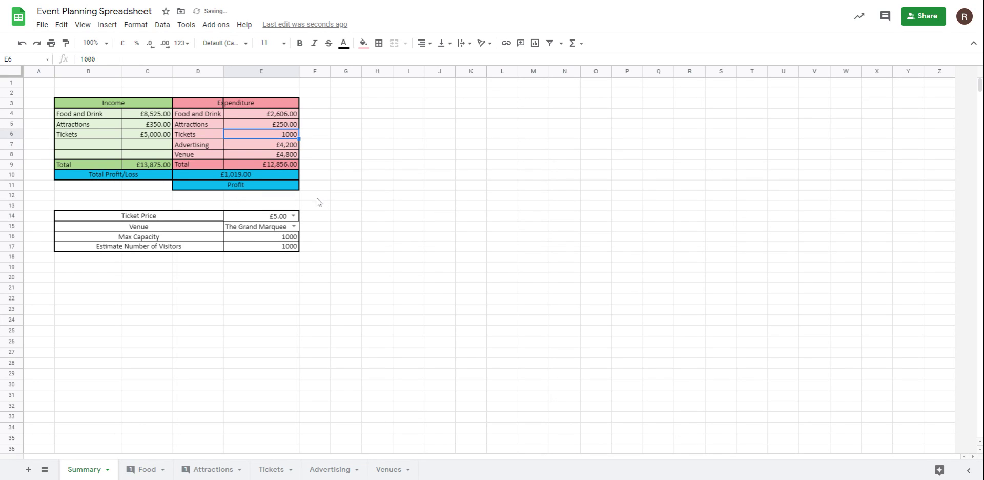
{"action": "key", "text": "Delete"}
Add a conditional format rule to D10:E10 that applies the default green style when the value is greater than 0.
{"action": "left_click", "coordinate": [247, 173]}
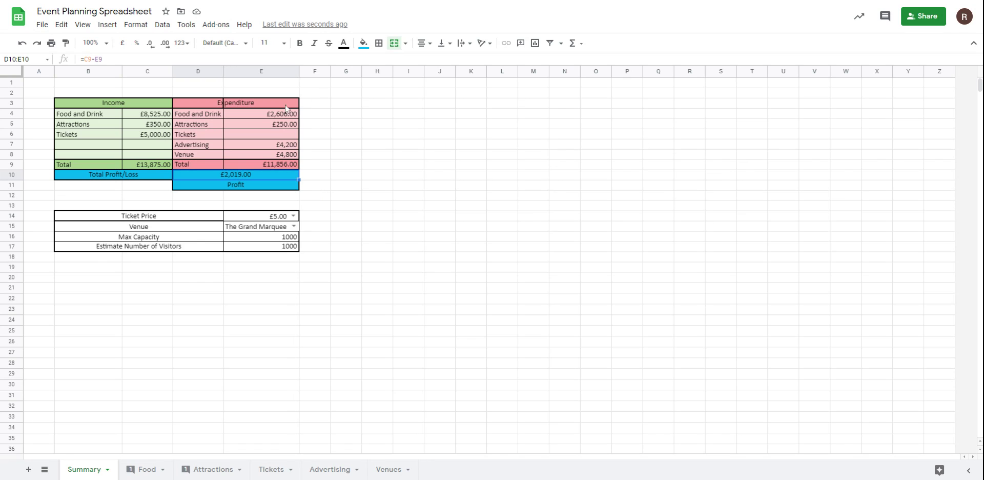
{"action": "left_click", "coordinate": [134, 26]}
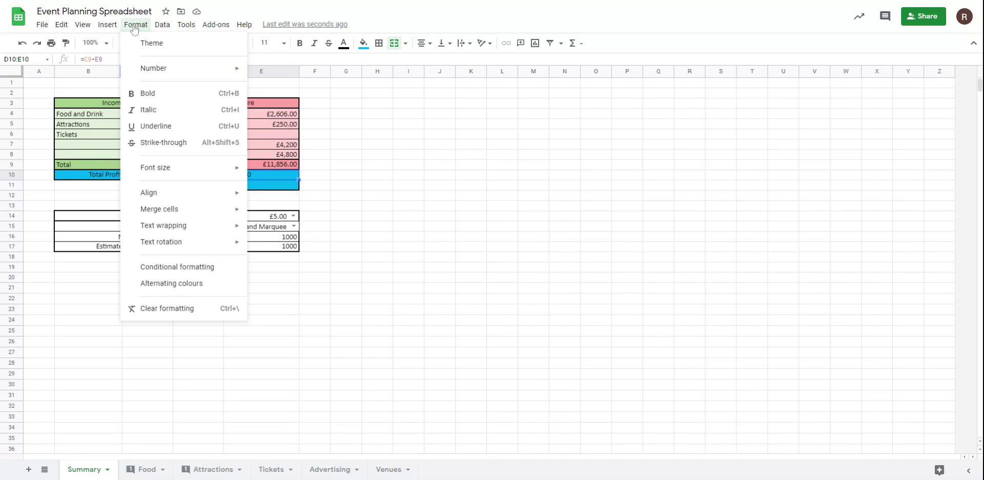
{"action": "left_click", "coordinate": [186, 270]}
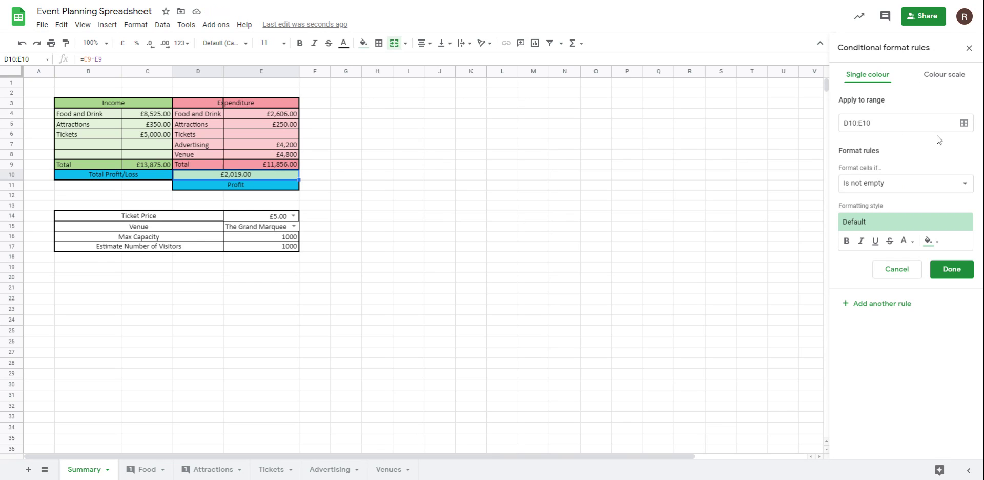
{"action": "left_click", "coordinate": [907, 187]}
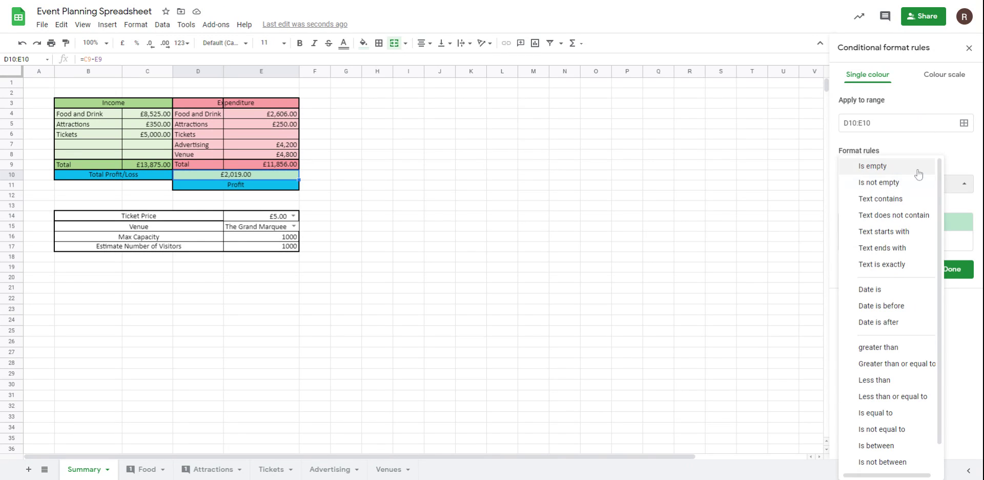
{"action": "left_click", "coordinate": [901, 348]}
{"action": "left_click", "coordinate": [888, 211]}
{"action": "type", "text": "0"}
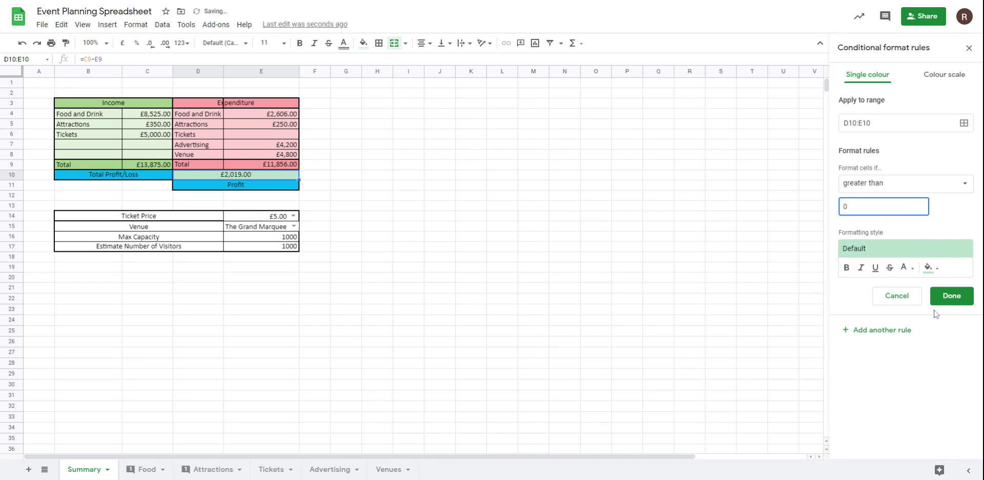
{"action": "left_click", "coordinate": [947, 303]}
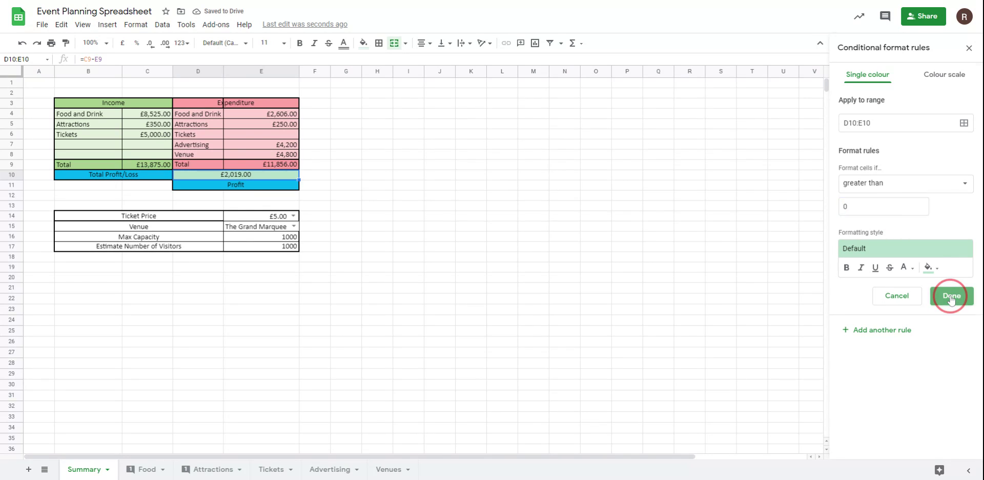
Add a second conditional format rule to D10:E10 with an orange fill when the value is equal to 0.
{"action": "left_click", "coordinate": [876, 117]}
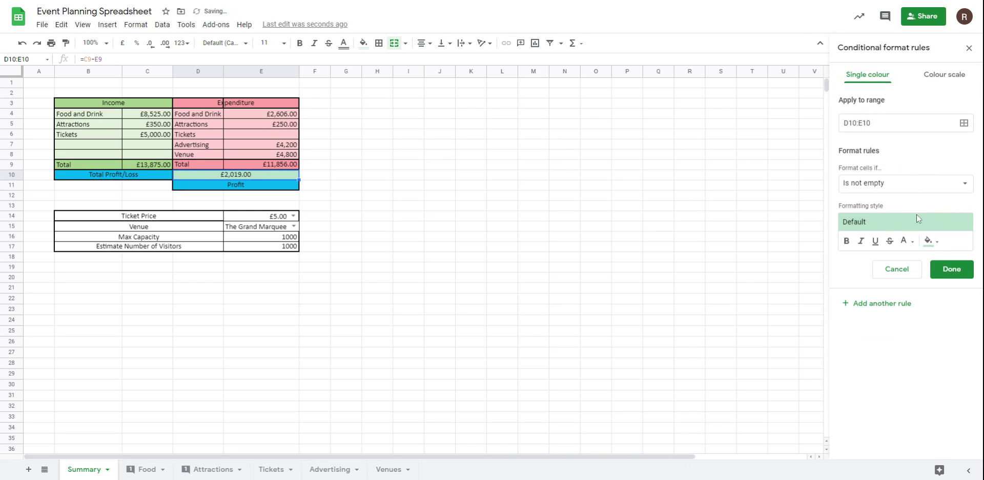
{"action": "left_click", "coordinate": [918, 191]}
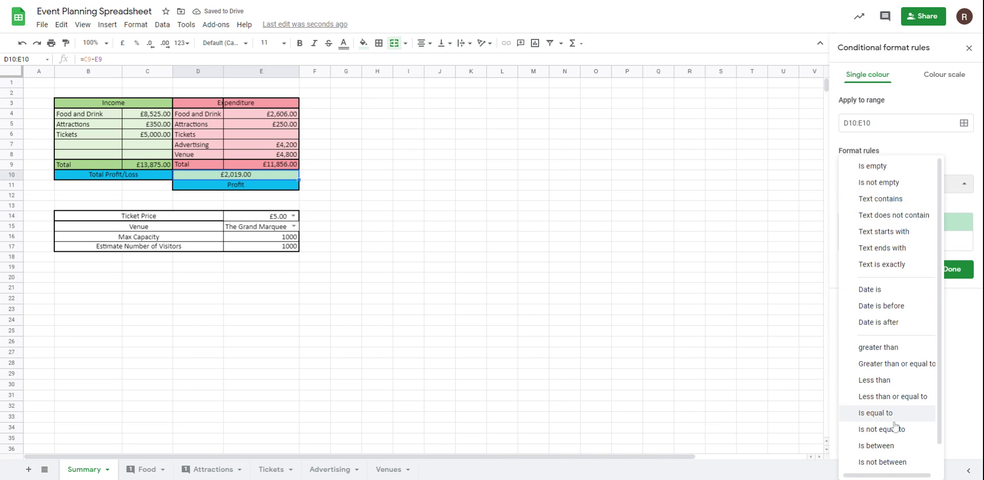
{"action": "scroll", "coordinate": [894, 405], "scroll_direction": "down", "scroll_amount": 1}
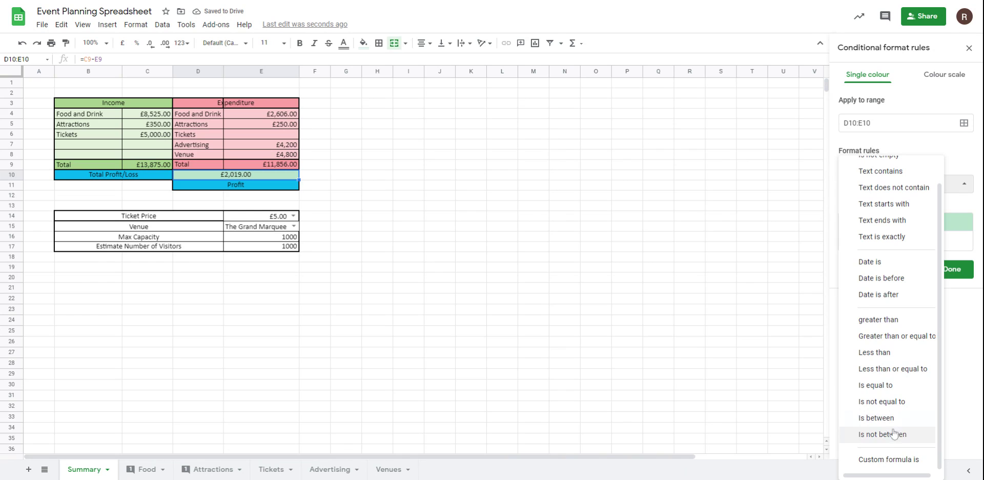
{"action": "left_click", "coordinate": [902, 393]}
{"action": "left_click", "coordinate": [902, 205]}
{"action": "type", "text": "0"}
{"action": "left_click", "coordinate": [931, 266]}
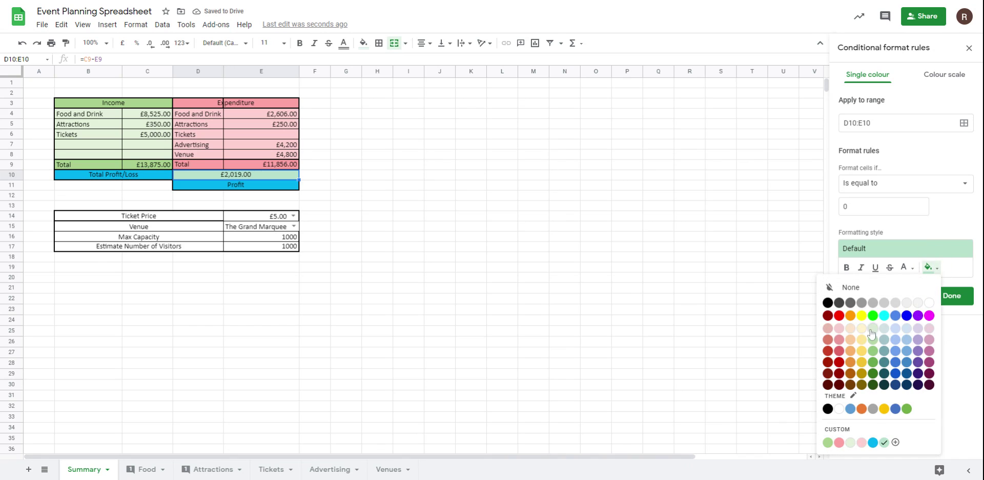
{"action": "left_click", "coordinate": [850, 350]}
{"action": "left_click", "coordinate": [952, 296]}
Add a third conditional format rule to D10:E10 with a light red fill when the value is less than 0.
{"action": "left_click", "coordinate": [880, 164]}
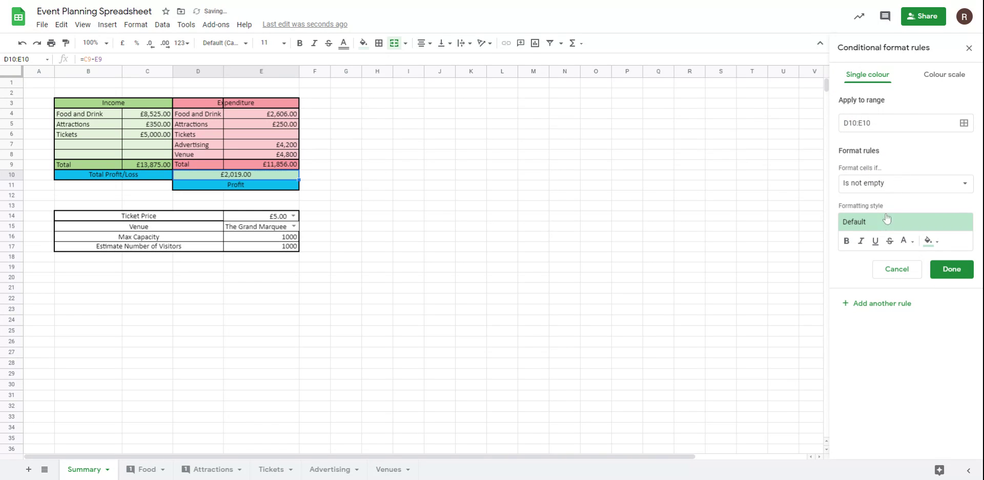
{"action": "left_click", "coordinate": [894, 190]}
{"action": "left_click", "coordinate": [894, 381]}
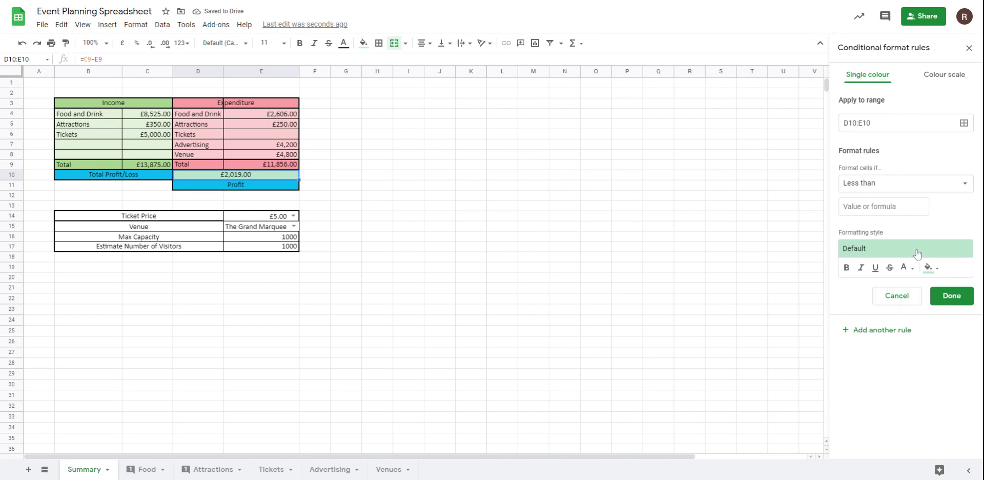
{"action": "left_click", "coordinate": [914, 249]}
{"action": "left_click", "coordinate": [883, 206]}
{"action": "type", "text": "0"}
{"action": "left_click", "coordinate": [930, 267]}
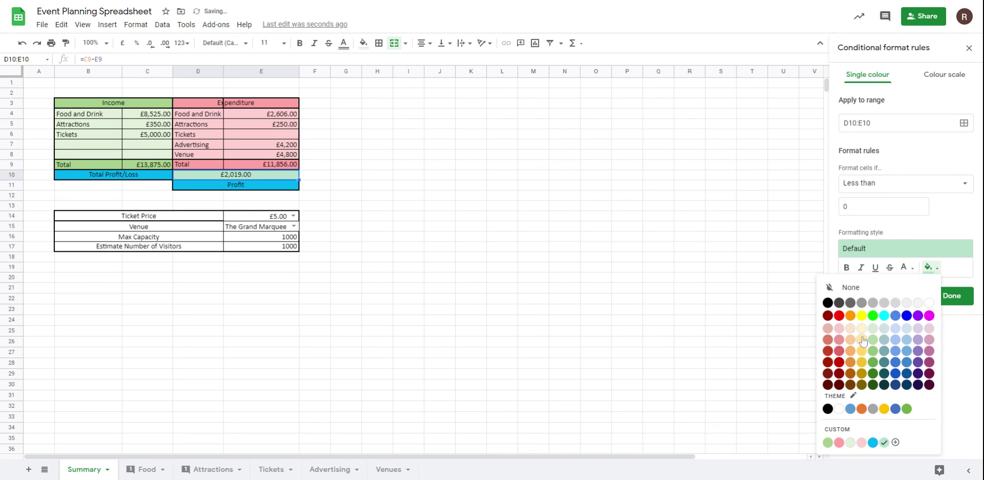
{"action": "left_click", "coordinate": [838, 339]}
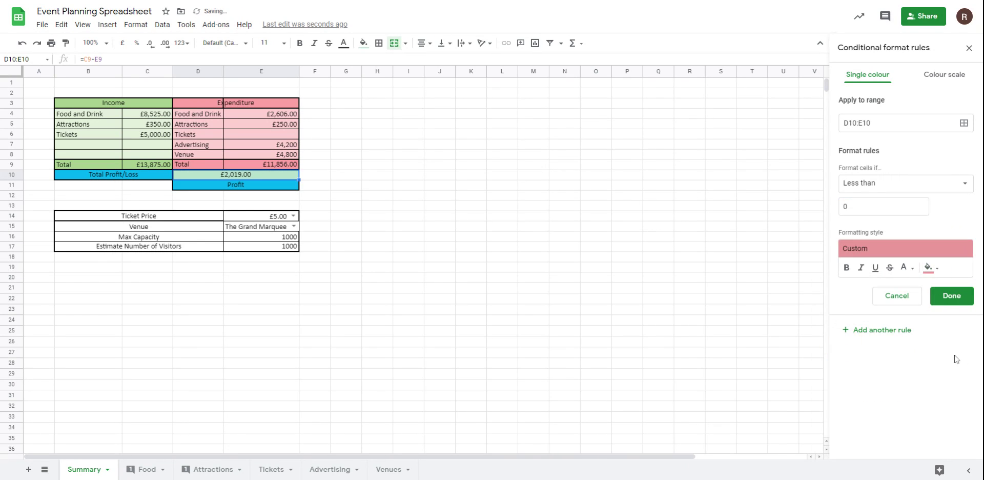
{"action": "left_click", "coordinate": [952, 300]}
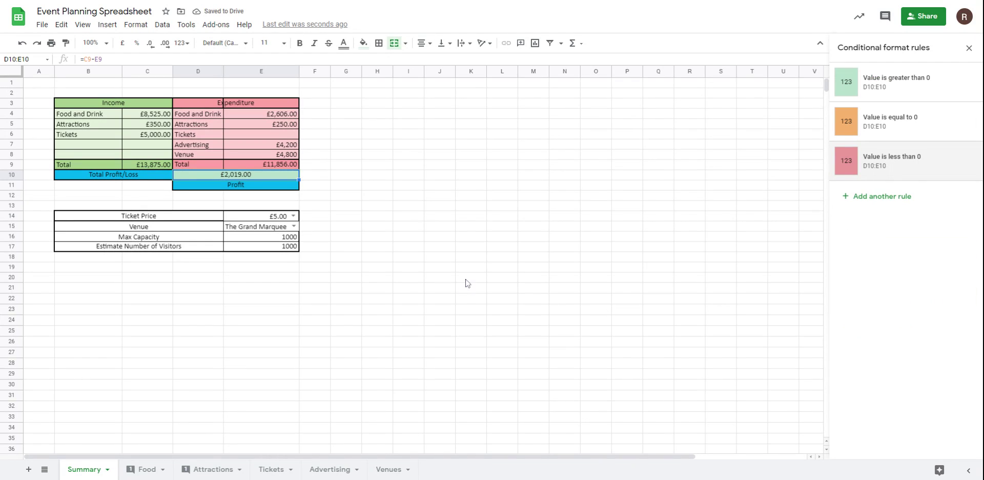
Add a conditional format rule to D11:E11 that applies the default green style when the text contains "Profit".
{"action": "left_click", "coordinate": [484, 279]}
{"action": "left_click", "coordinate": [279, 174]}
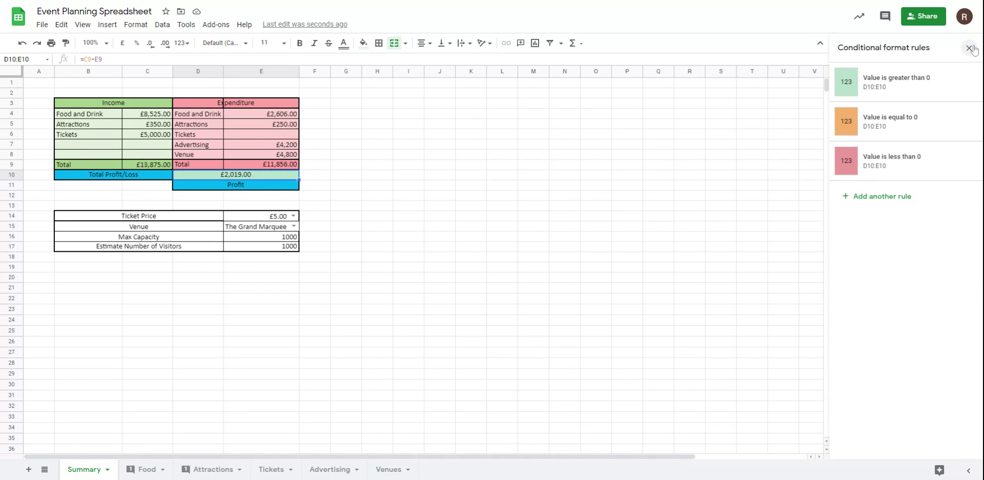
{"action": "left_click", "coordinate": [263, 188]}
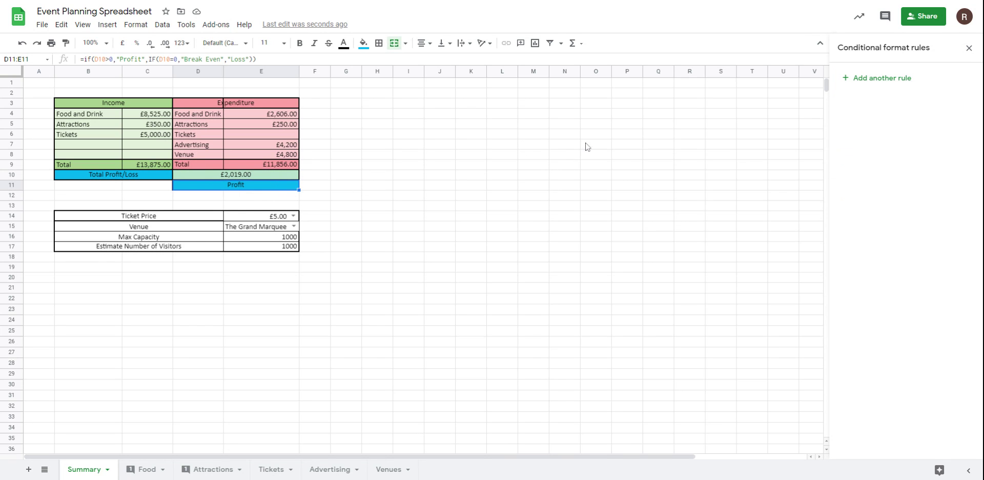
{"action": "left_click", "coordinate": [862, 78]}
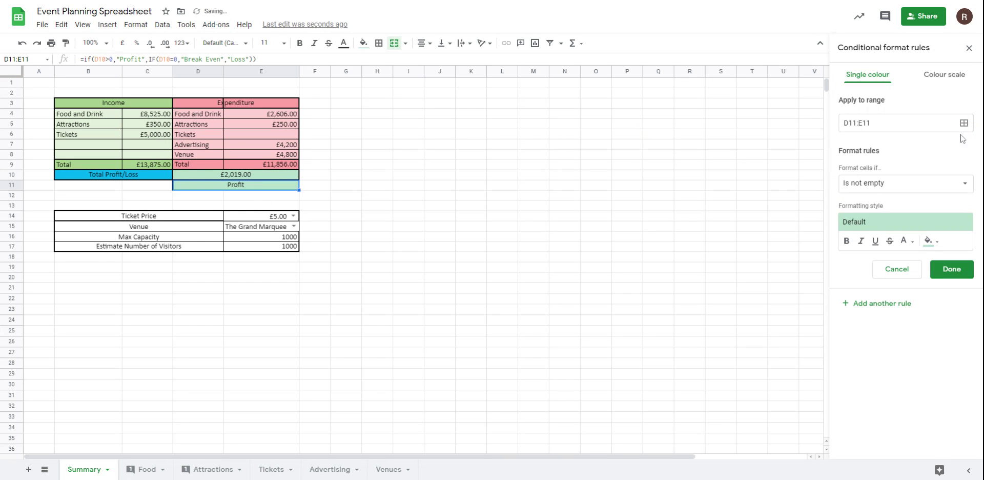
{"action": "left_click", "coordinate": [894, 184]}
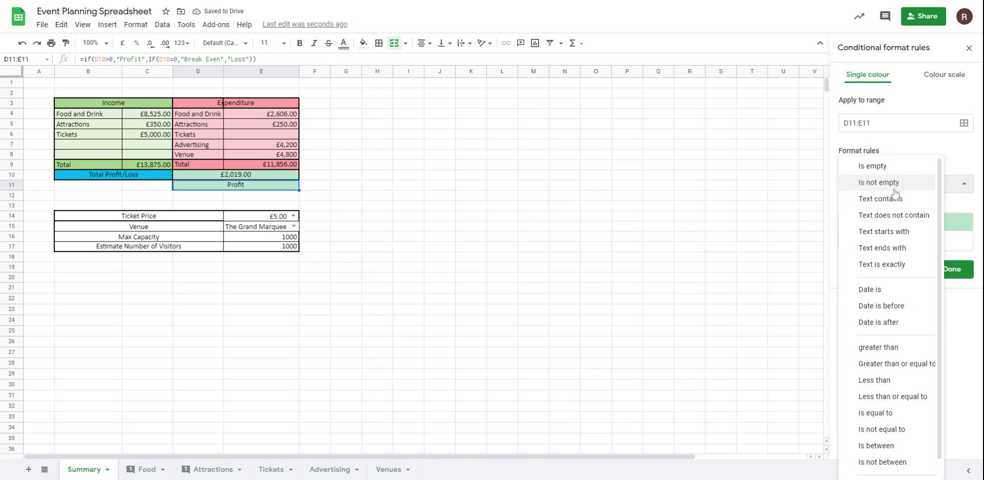
{"action": "left_click", "coordinate": [899, 204]}
{"action": "left_click", "coordinate": [876, 207]}
{"action": "type", "text": "Profit"}
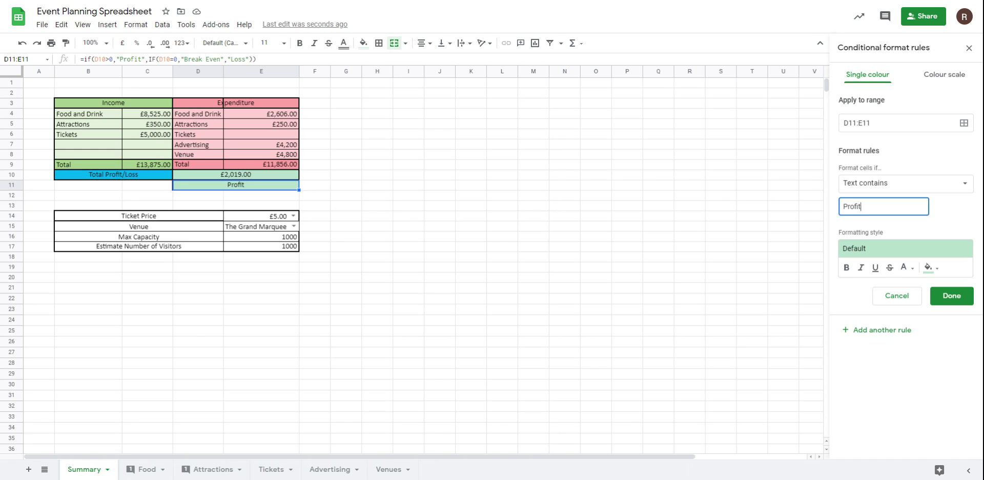
{"action": "left_click", "coordinate": [951, 295]}
Add a second conditional format rule to D11:E11 with an orange fill when the text contains "Break".
{"action": "left_click", "coordinate": [881, 128]}
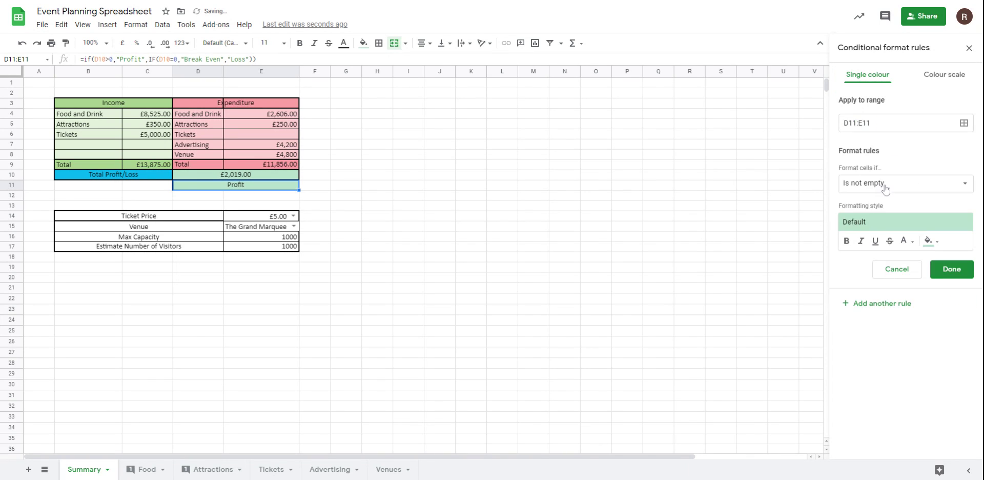
{"action": "left_click", "coordinate": [887, 189]}
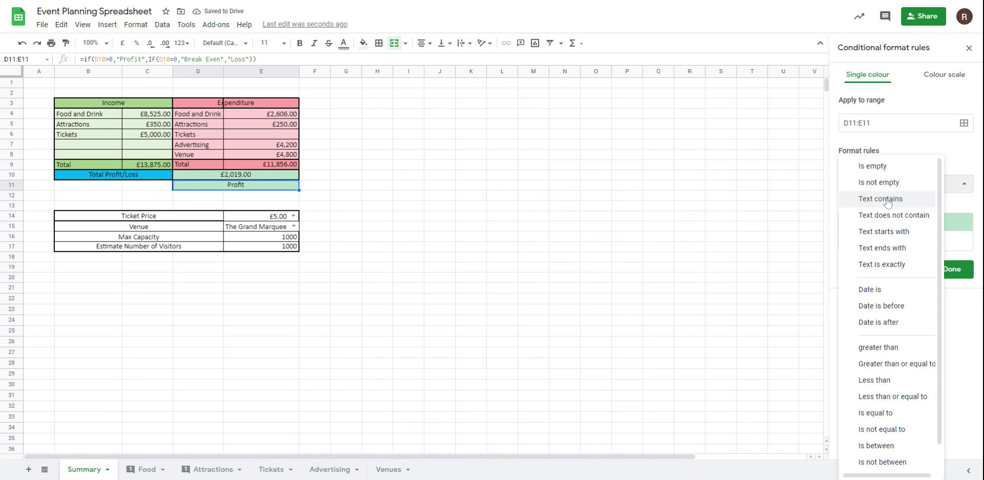
{"action": "left_click", "coordinate": [888, 198]}
{"action": "left_click", "coordinate": [883, 206]}
{"action": "type", "text": "Break"}
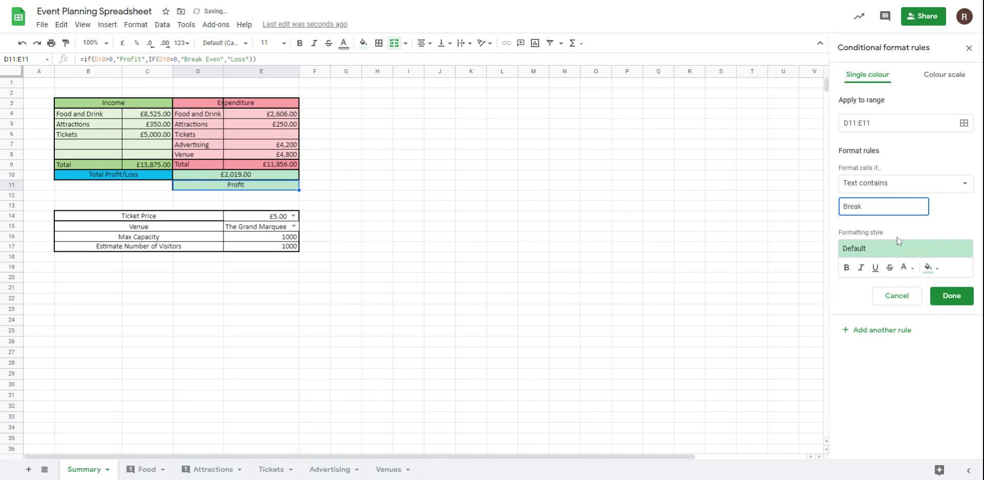
{"action": "left_click", "coordinate": [934, 269]}
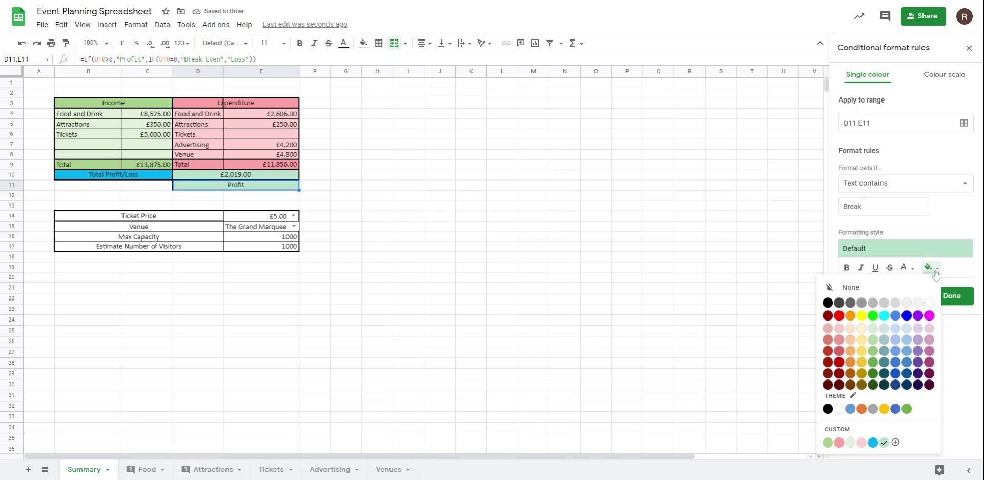
{"action": "left_click", "coordinate": [851, 350]}
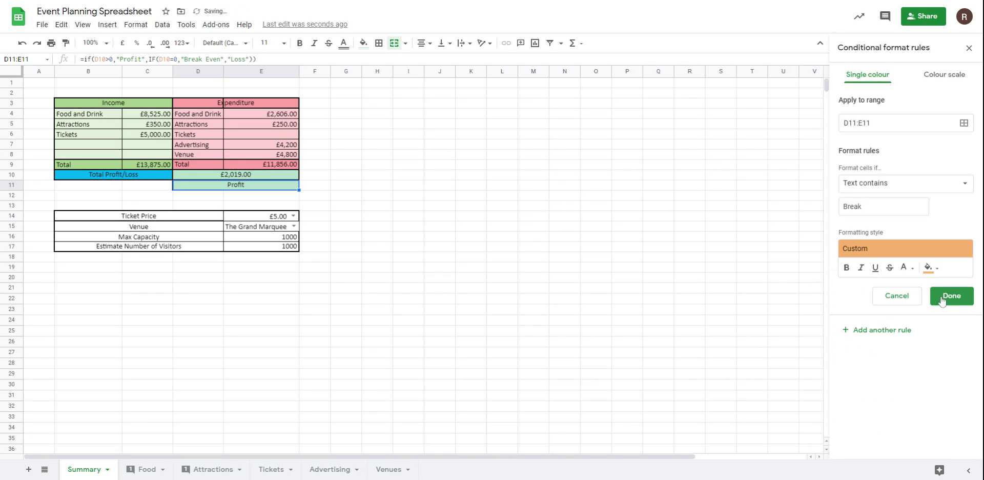
{"action": "left_click", "coordinate": [941, 301]}
Add a third conditional format rule to D11:E11 with a light red fill when the text contains "Loss".
{"action": "left_click", "coordinate": [870, 156]}
{"action": "left_click", "coordinate": [866, 185]}
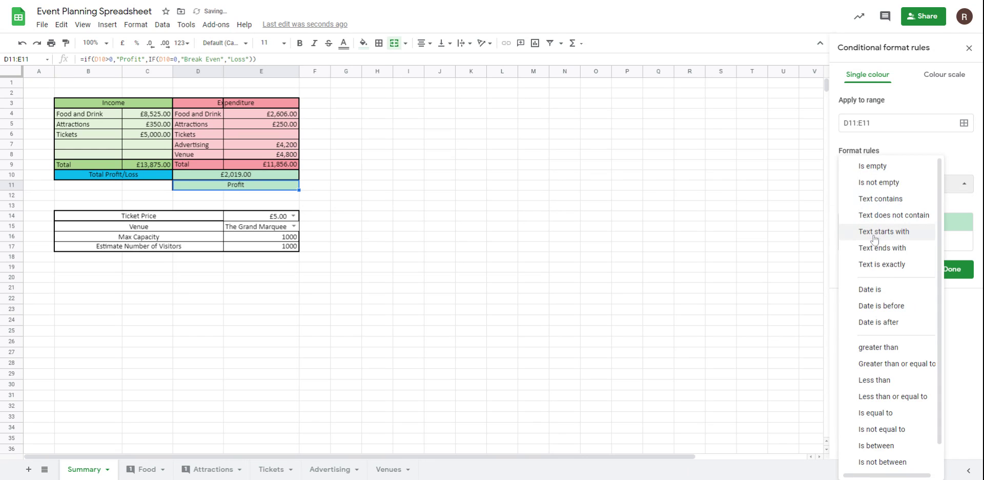
{"action": "left_click", "coordinate": [873, 205]}
{"action": "left_click", "coordinate": [858, 208]}
{"action": "type", "text": "Loss"}
{"action": "left_click", "coordinate": [894, 249]}
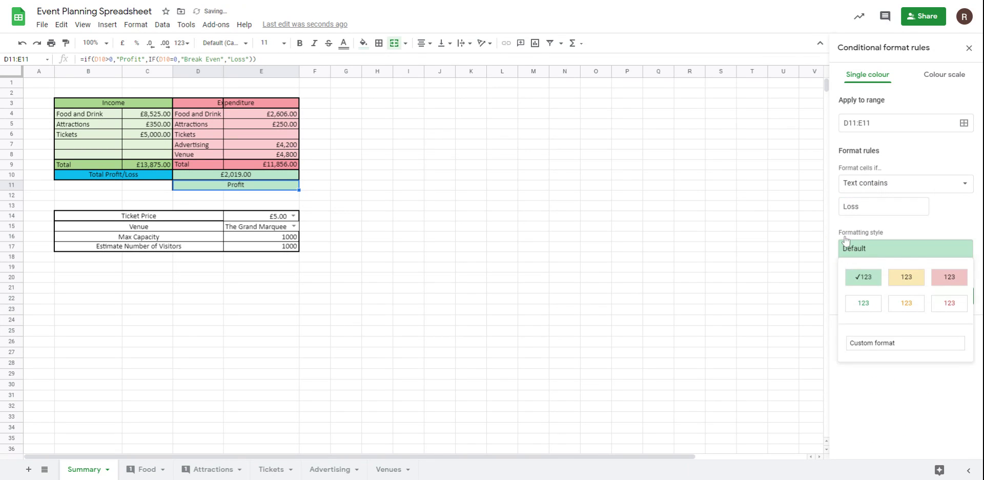
{"action": "left_click", "coordinate": [895, 253]}
{"action": "left_click", "coordinate": [927, 267]}
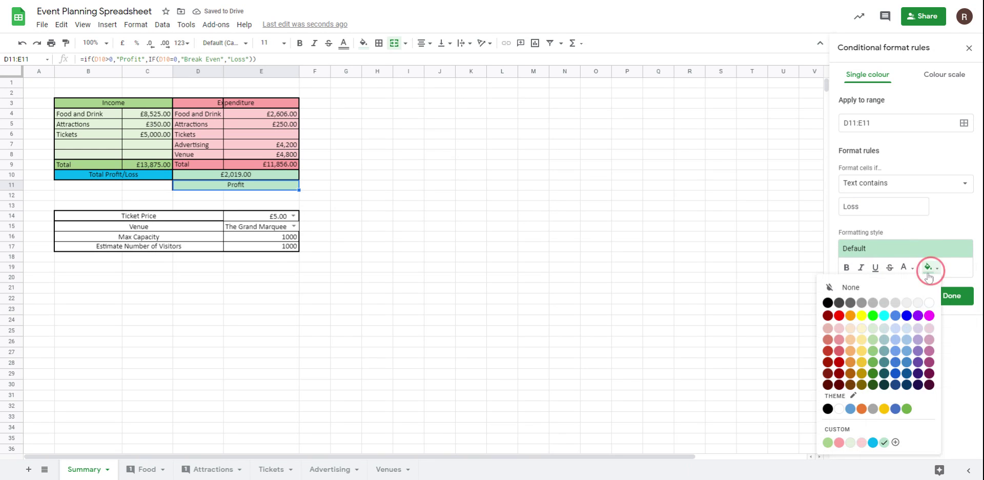
{"action": "left_click", "coordinate": [839, 338]}
{"action": "left_click", "coordinate": [952, 297]}
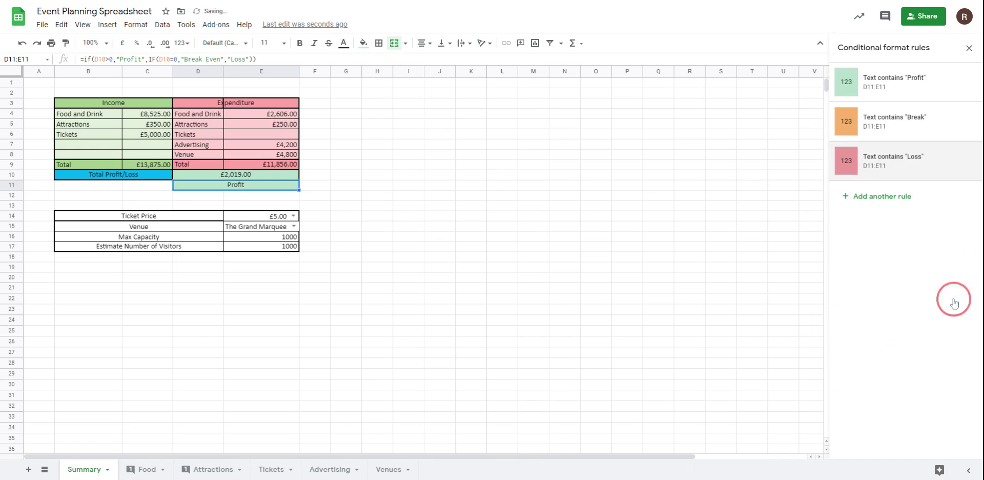
Test the formatting by entering 0 and -5 in the Total Profit/Loss cell D10, undo both entries and close the conditional format rules.
{"action": "left_click", "coordinate": [415, 236]}
{"action": "left_click", "coordinate": [249, 173]}
{"action": "type", "text": "0"}
{"action": "key", "text": "Return"}
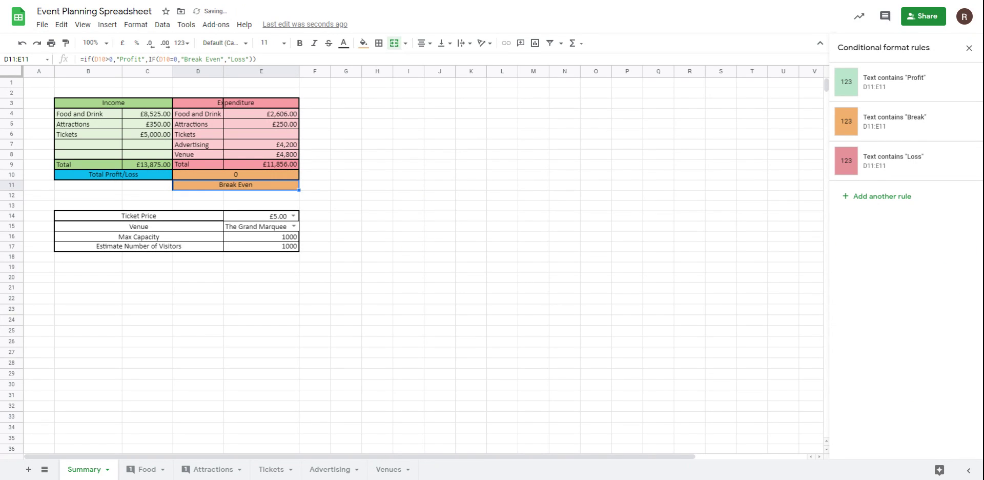
{"action": "left_click", "coordinate": [237, 174]}
{"action": "type", "text": "-5"}
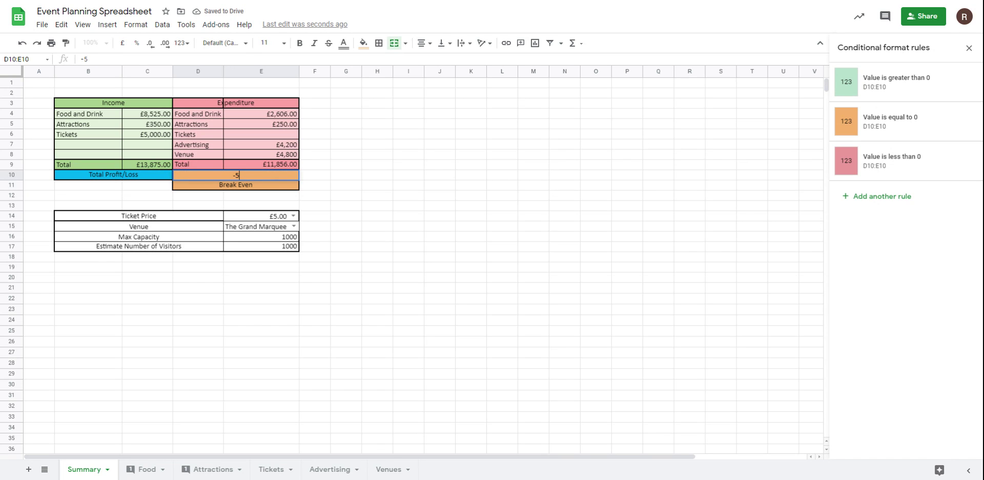
{"action": "key", "text": "Return"}
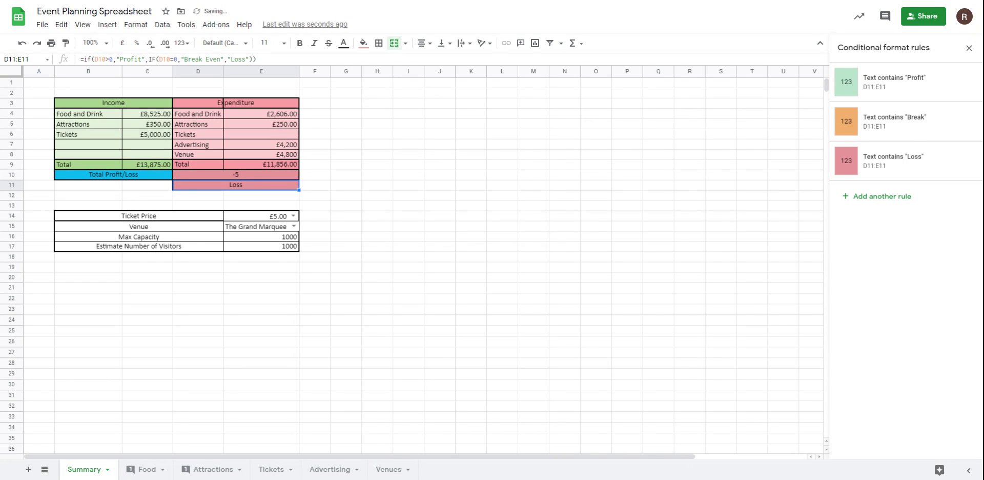
{"action": "key", "text": "ctrl+z"}
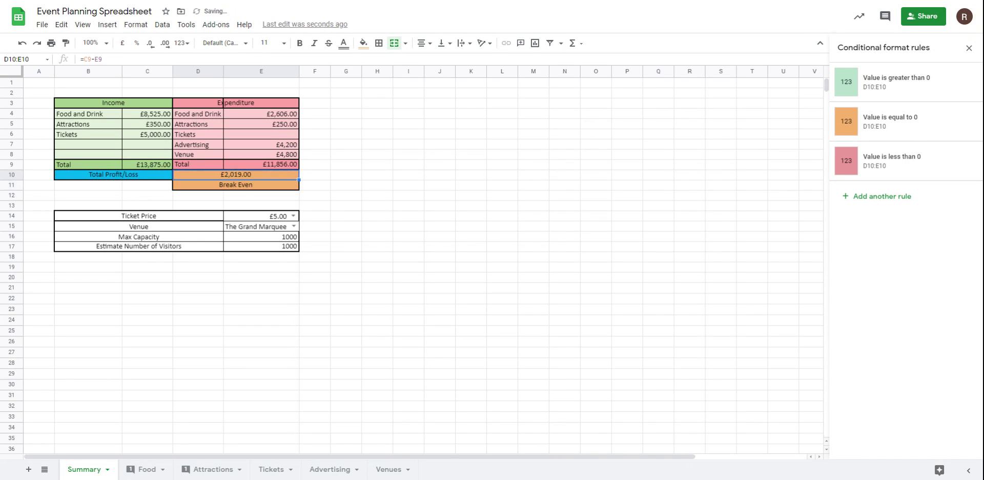
{"action": "left_click", "coordinate": [351, 219]}
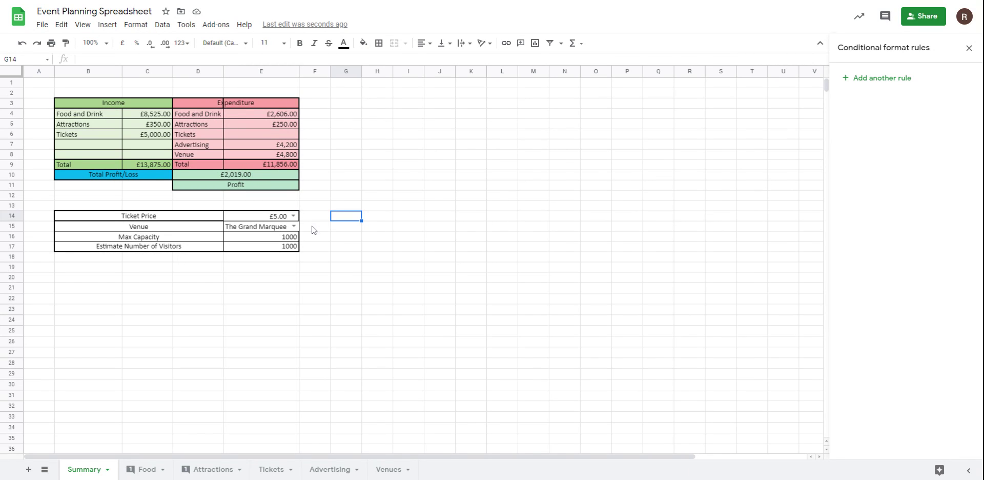
{"action": "left_click", "coordinate": [968, 48]}
Remove the data validation from the Ticket Price cell B1 on the Tickets sheet.
{"action": "left_click", "coordinate": [262, 217]}
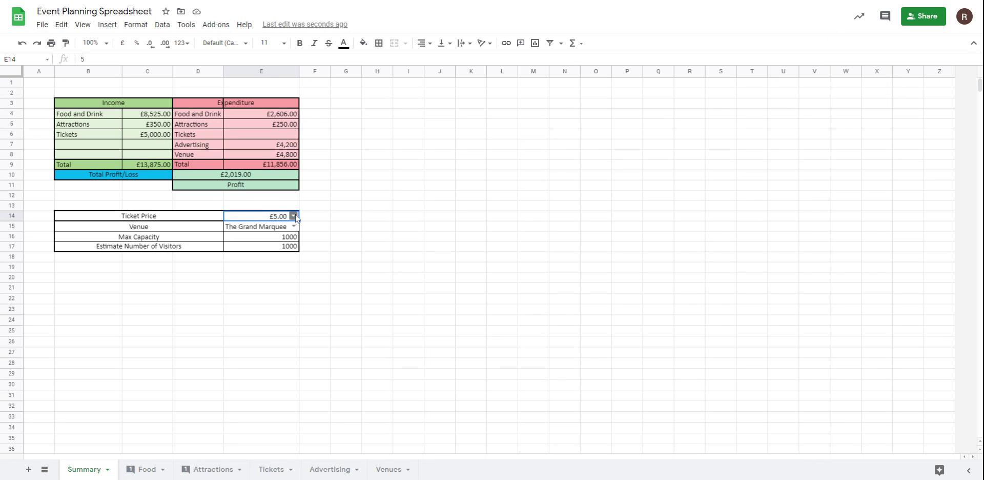
{"action": "left_click", "coordinate": [271, 470]}
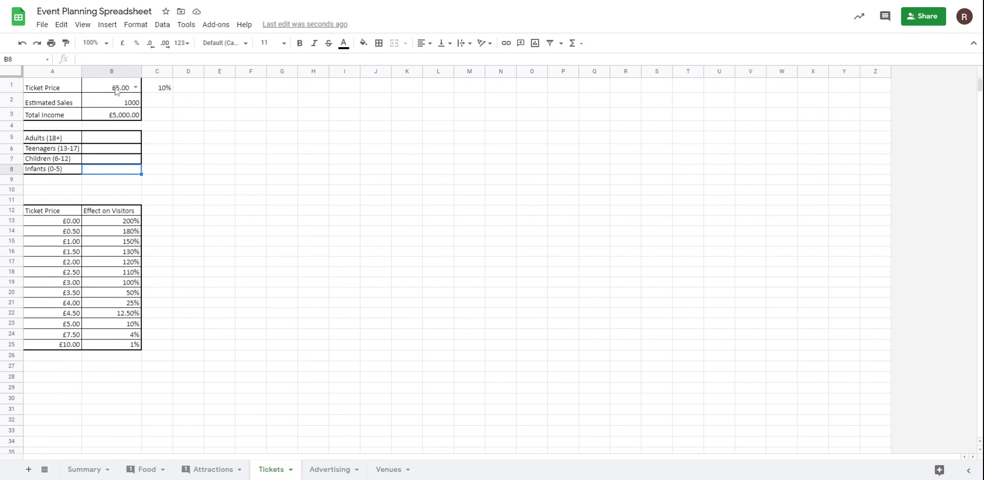
{"action": "left_click", "coordinate": [162, 24]}
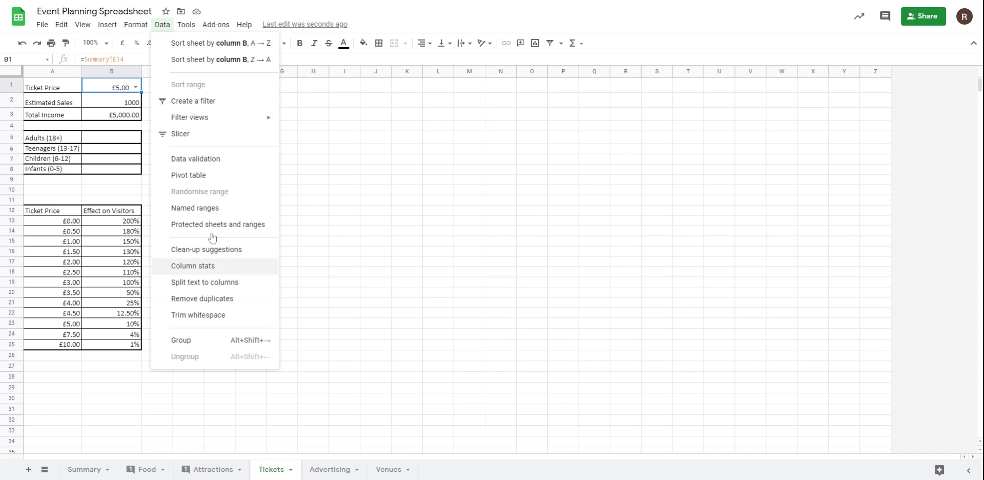
{"action": "left_click", "coordinate": [211, 164]}
{"action": "left_click", "coordinate": [512, 316]}
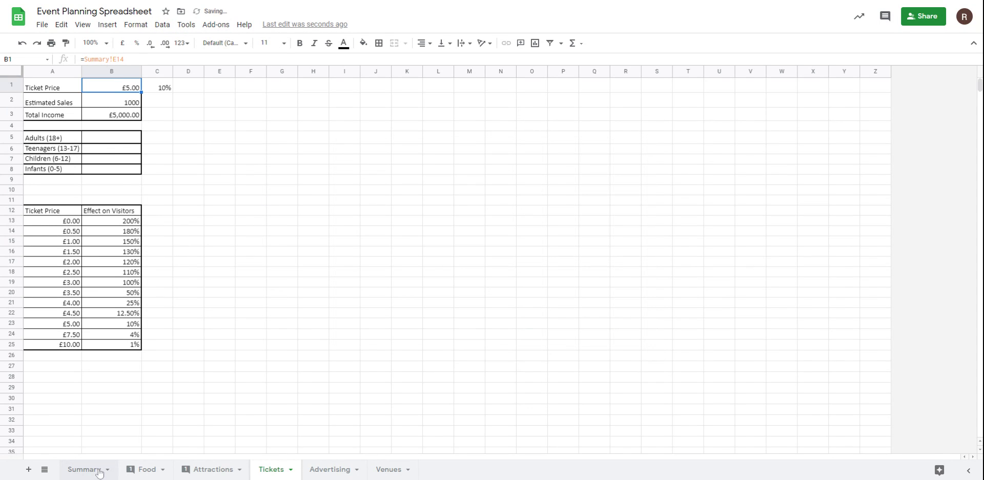
Examine the Summary sheet's Venue, Max Capacity and Estimate Number of Visitors cells, and the Estimated Sales cell on the Tickets sheet.
{"action": "left_click", "coordinate": [105, 464]}
{"action": "left_click", "coordinate": [243, 227]}
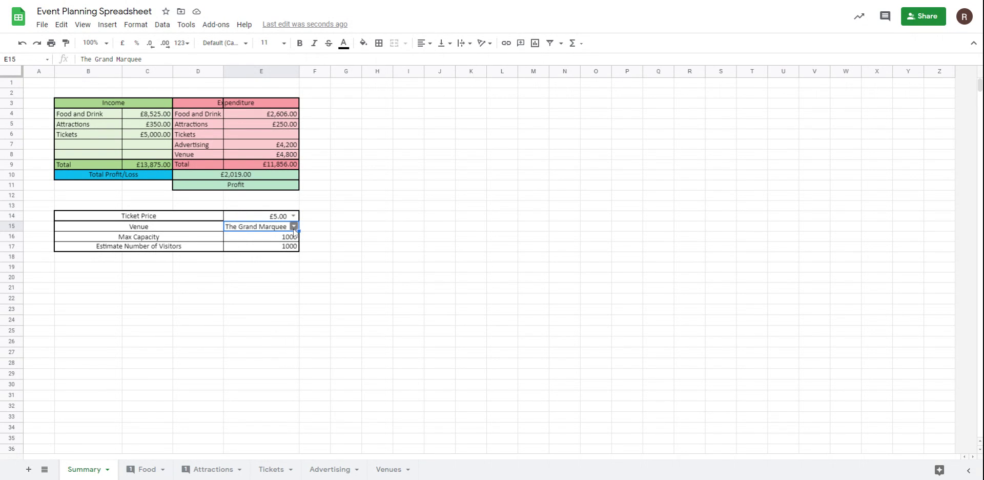
{"action": "left_click", "coordinate": [276, 239]}
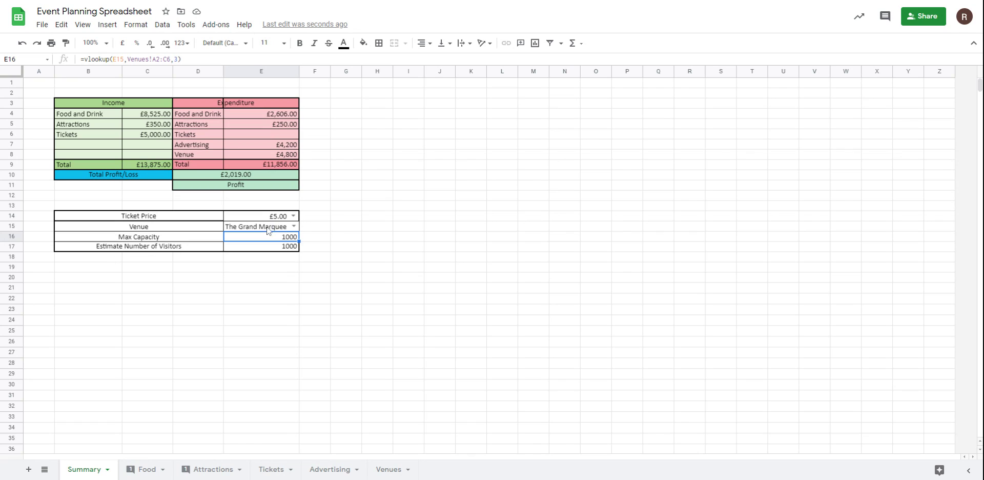
{"action": "left_click", "coordinate": [275, 248]}
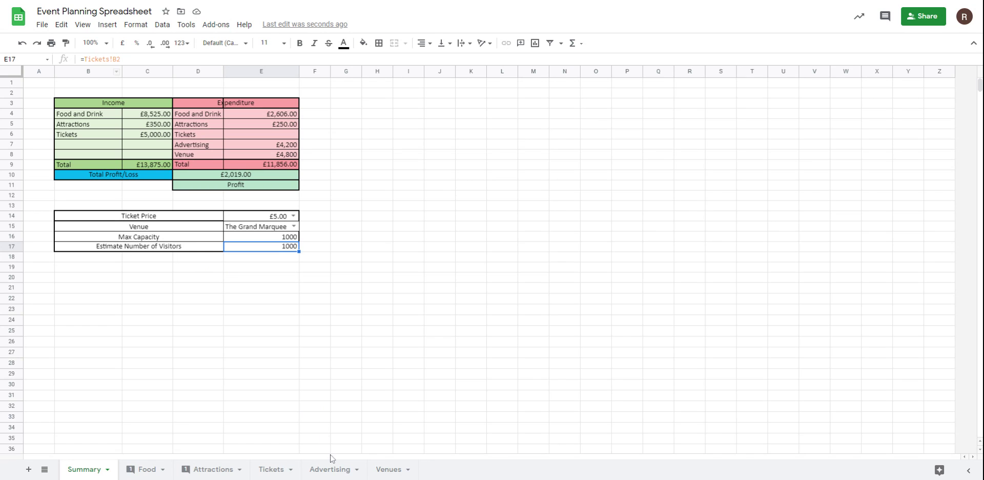
{"action": "left_click", "coordinate": [271, 470]}
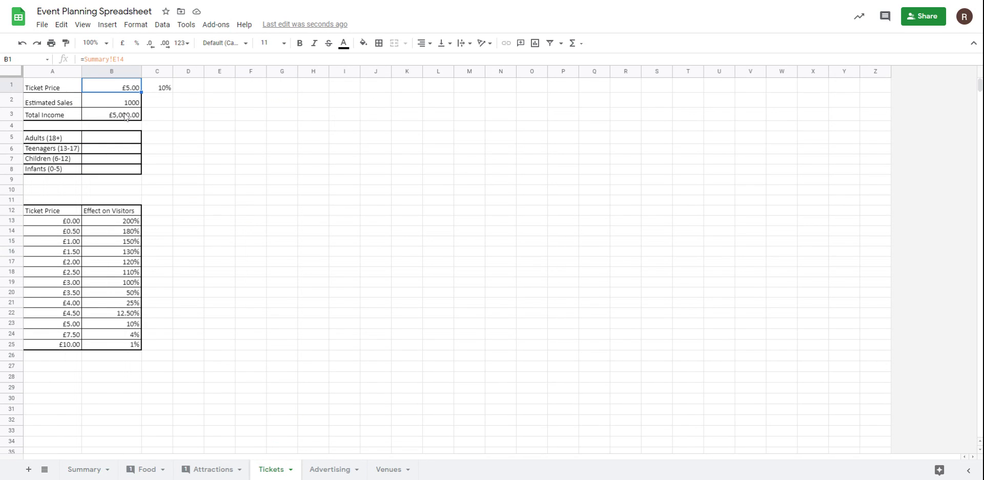
{"action": "left_click", "coordinate": [119, 104]}
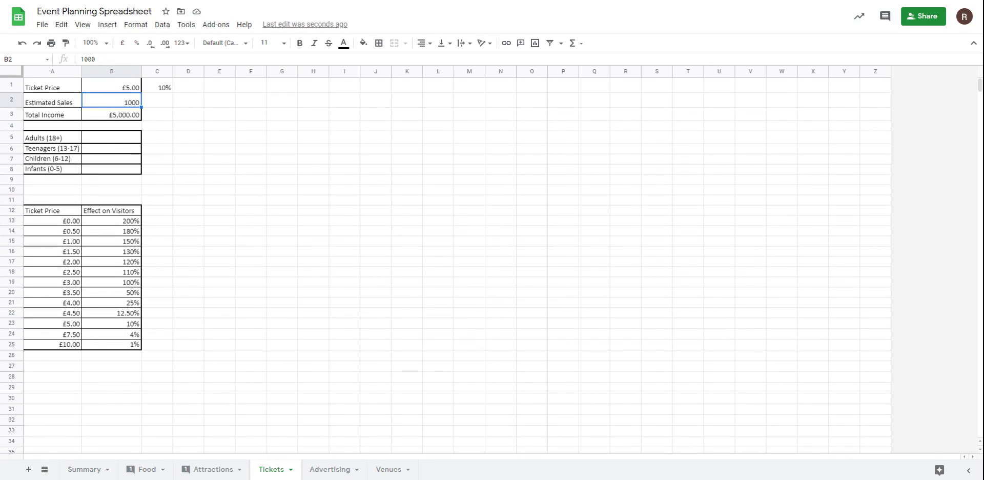
{"action": "left_click", "coordinate": [84, 470]}
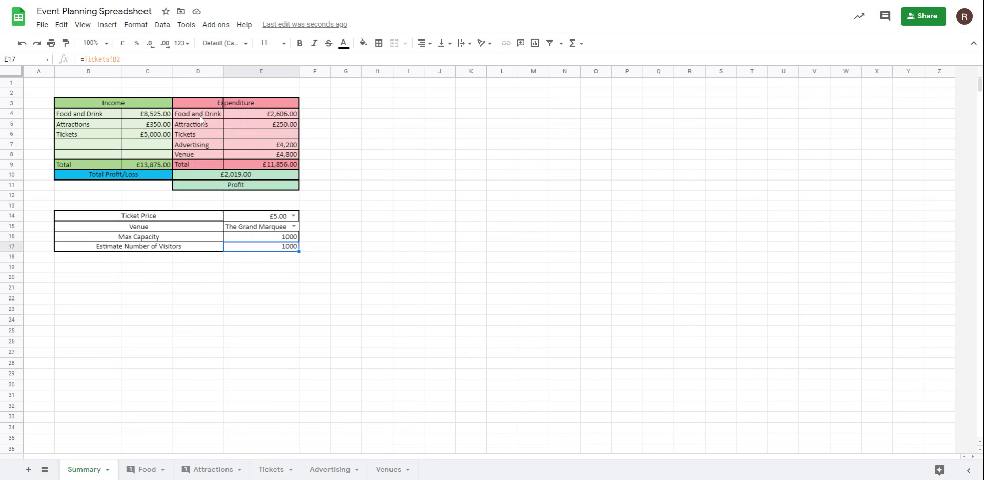
Examine the Food sheet's Number of sales, Quantity Needed, Total Cost, Selling Price and Total Income cells.
{"action": "left_click", "coordinate": [147, 470]}
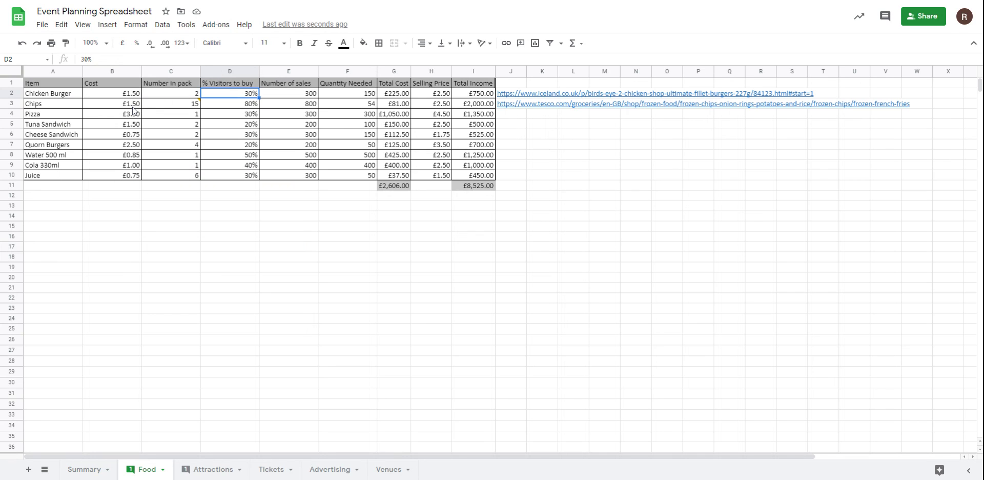
{"action": "left_click", "coordinate": [297, 84]}
{"action": "left_click", "coordinate": [295, 94]}
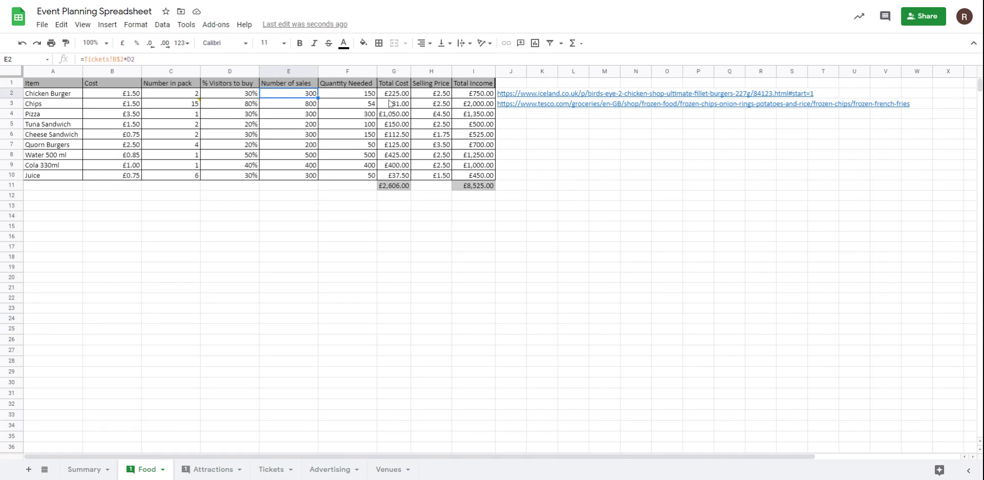
{"action": "left_click", "coordinate": [354, 96]}
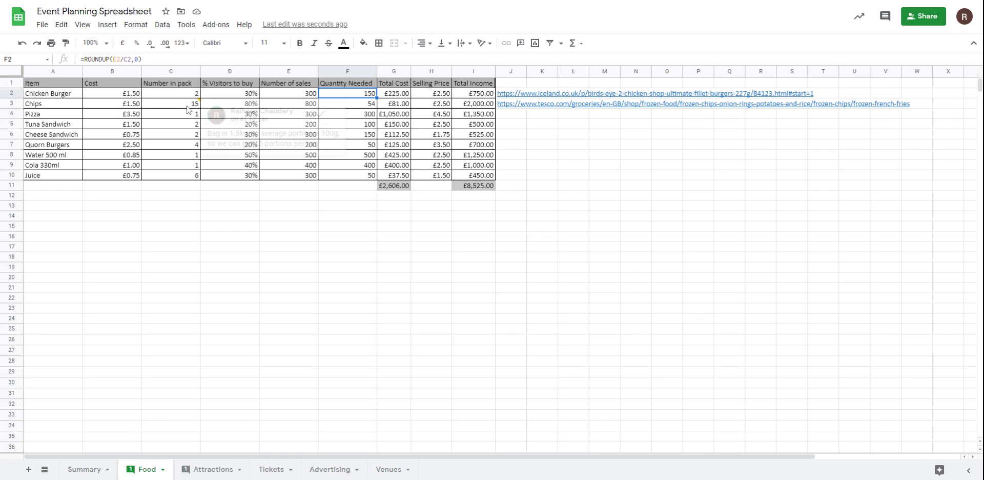
{"action": "left_click", "coordinate": [402, 97]}
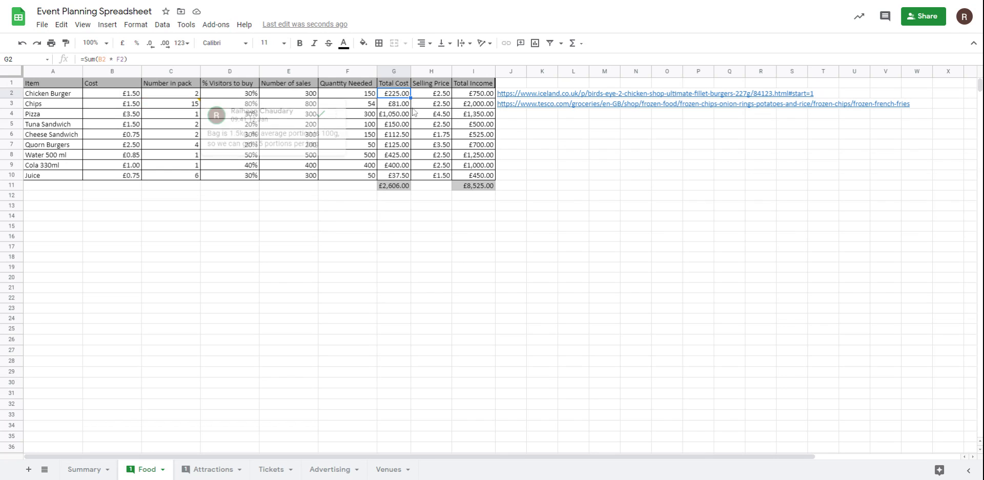
{"action": "left_click", "coordinate": [431, 94]}
{"action": "left_click", "coordinate": [431, 112]}
{"action": "left_click", "coordinate": [434, 134]}
{"action": "left_click", "coordinate": [479, 97]}
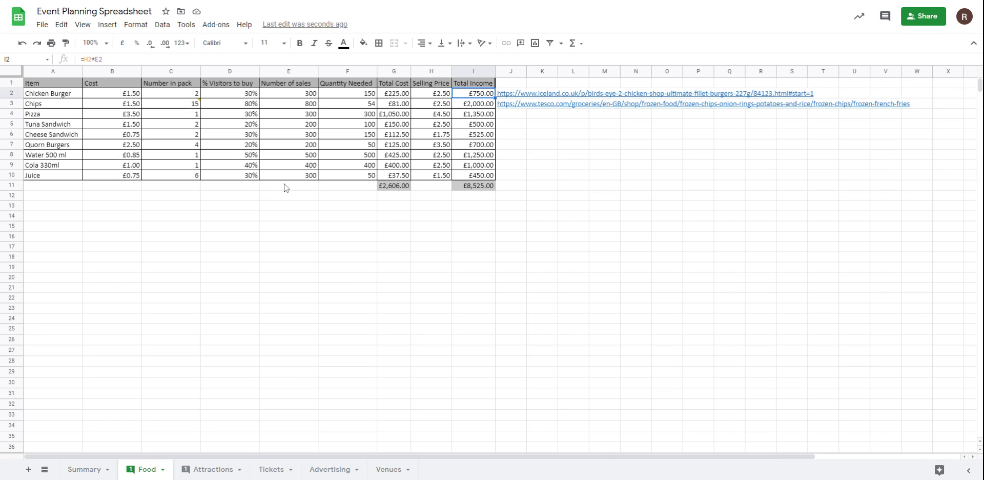
Examine the Attractions, Tickets and Advertising sheets, including the Popcorn Machine cost, and The Grand Marquee's figures on the Venues sheet.
{"action": "left_click", "coordinate": [213, 469]}
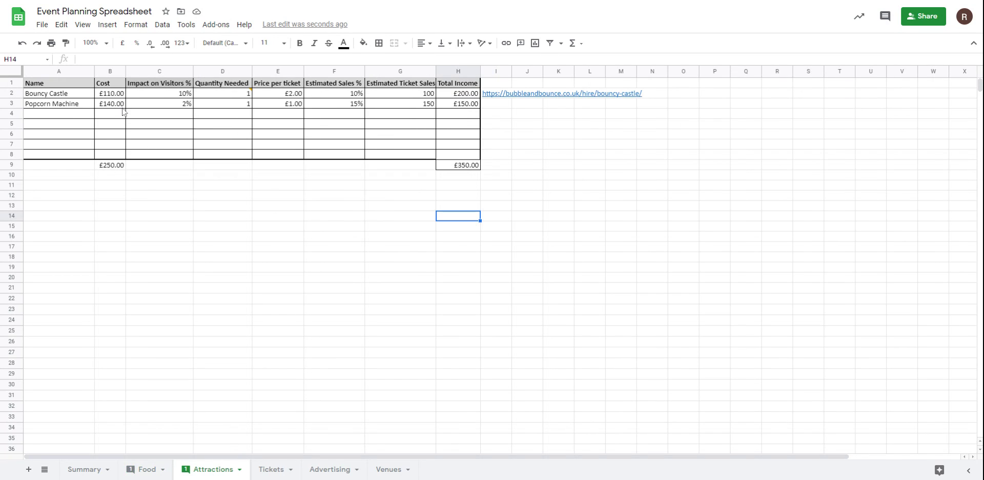
{"action": "left_click", "coordinate": [110, 104]}
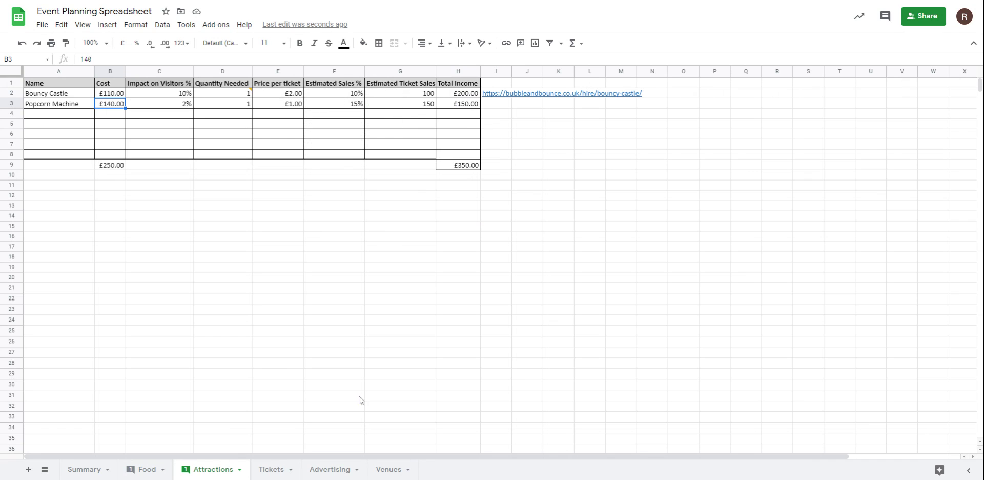
{"action": "left_click", "coordinate": [269, 469]}
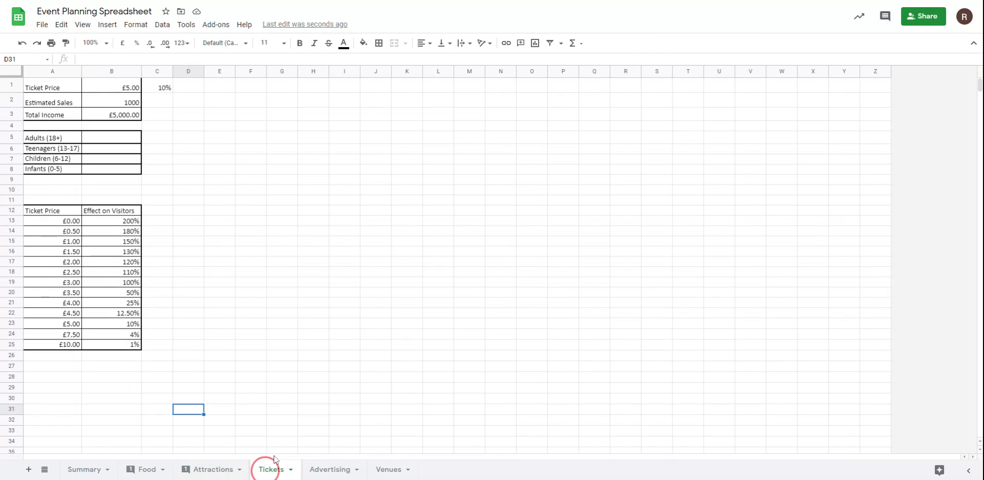
{"action": "left_click", "coordinate": [348, 476]}
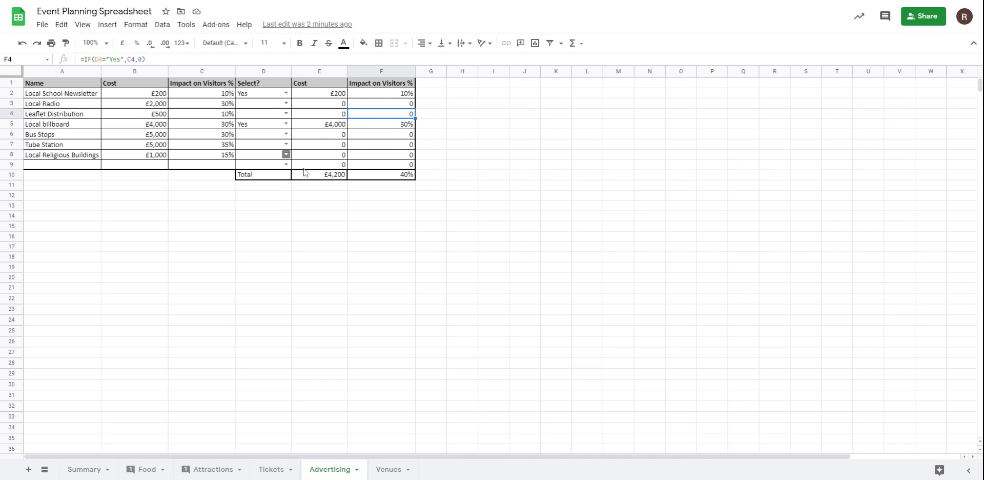
{"action": "left_click", "coordinate": [386, 470]}
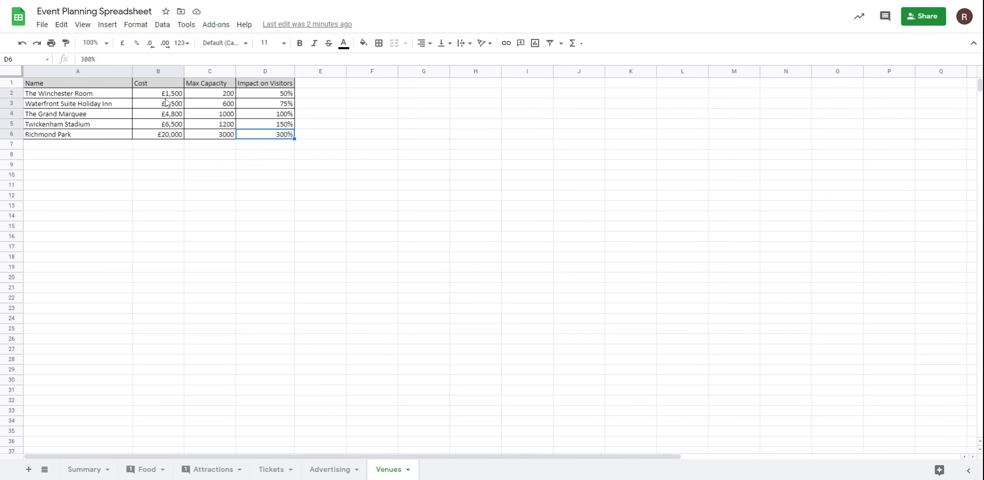
{"action": "left_click", "coordinate": [262, 118]}
{"action": "left_click", "coordinate": [221, 117]}
{"action": "left_click", "coordinate": [177, 122]}
Examine the Tickets sheet's Ticket Price, Estimated Sales and Total Income cells and the lookup formula in C1.
{"action": "left_click", "coordinate": [271, 470]}
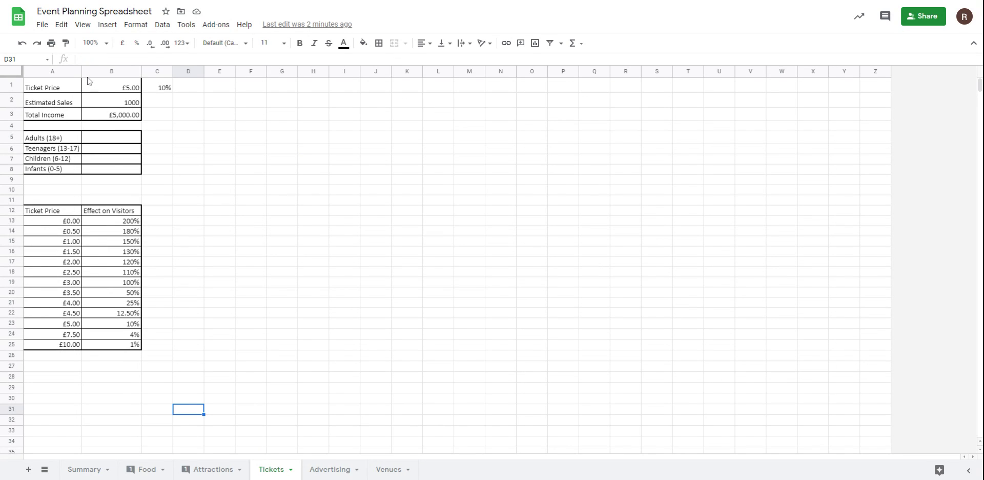
{"action": "left_click", "coordinate": [107, 89]}
{"action": "key", "text": "Down"}
{"action": "left_click", "coordinate": [159, 87]}
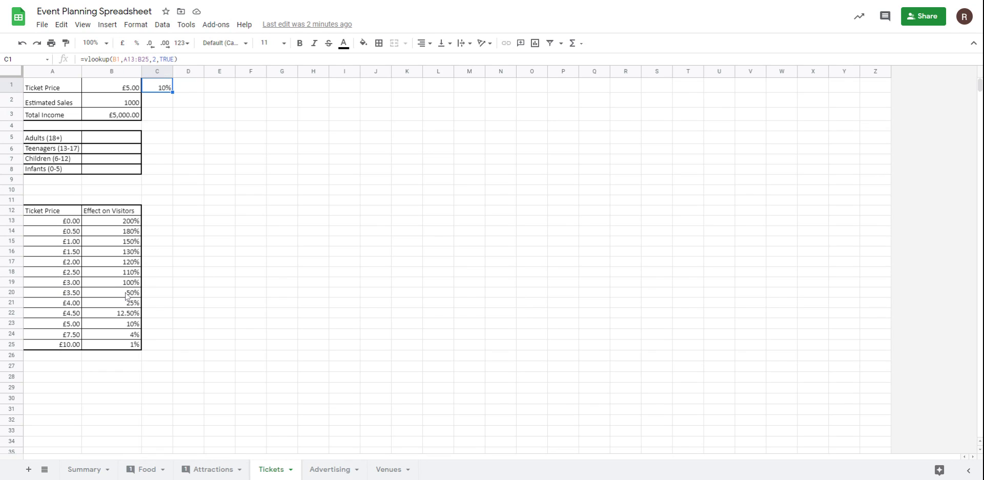
{"action": "left_click", "coordinate": [132, 119]}
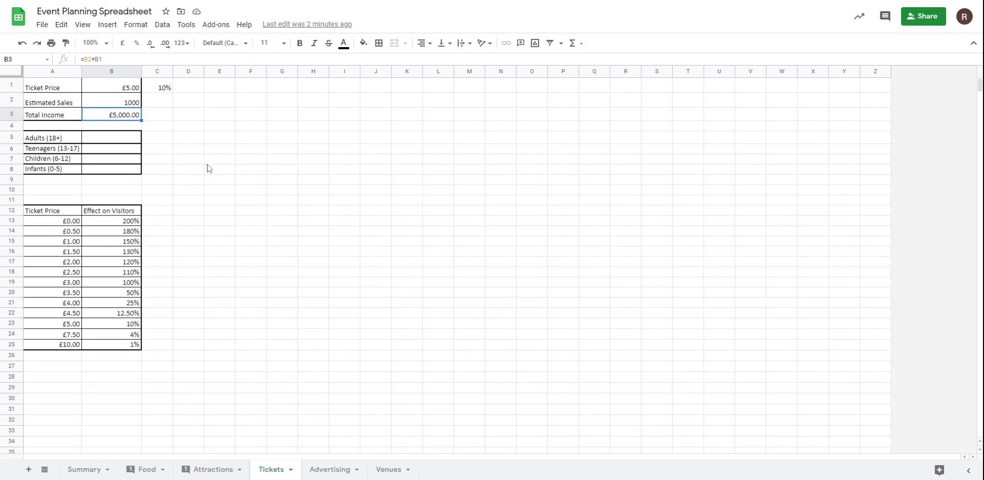
{"action": "left_click", "coordinate": [128, 101]}
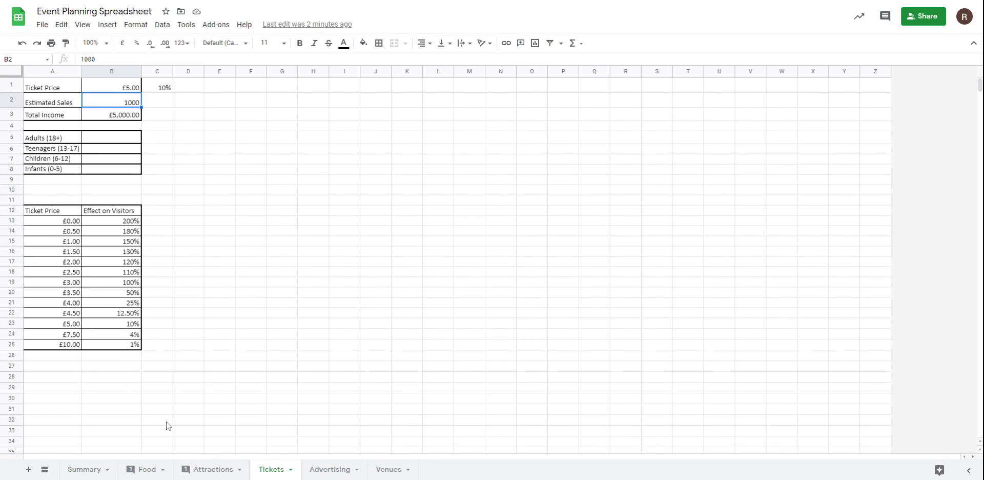
Review the visitor impact percentages on the Attractions, Tickets, Advertising and Venues sheets.
{"action": "left_click", "coordinate": [198, 474]}
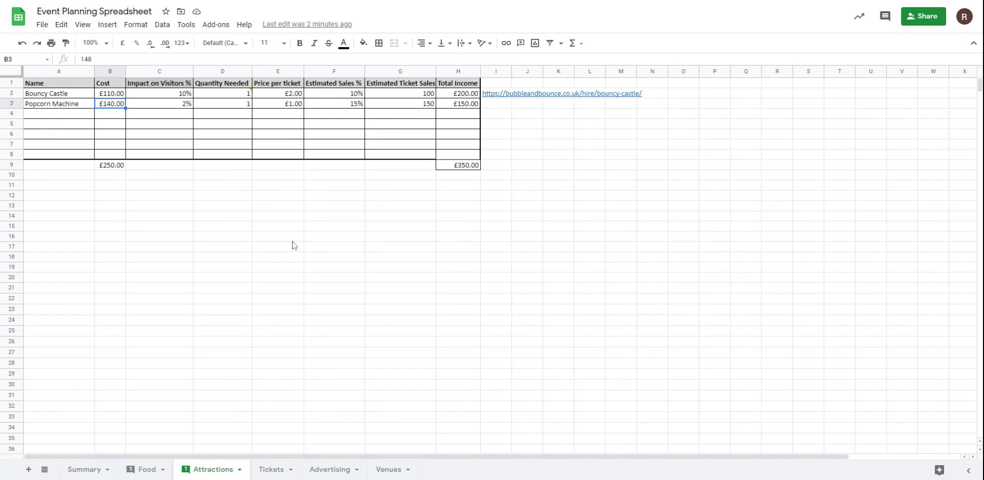
{"action": "left_click", "coordinate": [292, 240]}
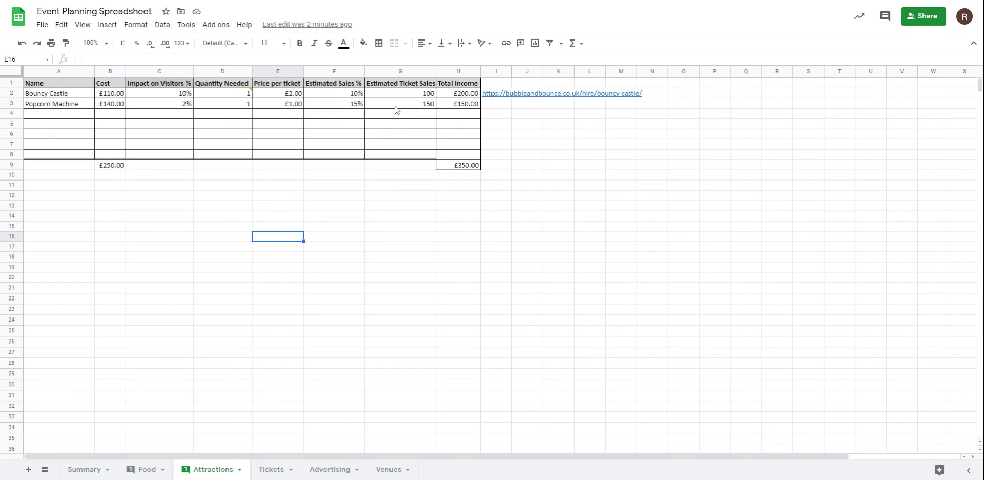
{"action": "left_click_drag", "start_coordinate": [185, 93], "coordinate": [184, 105]}
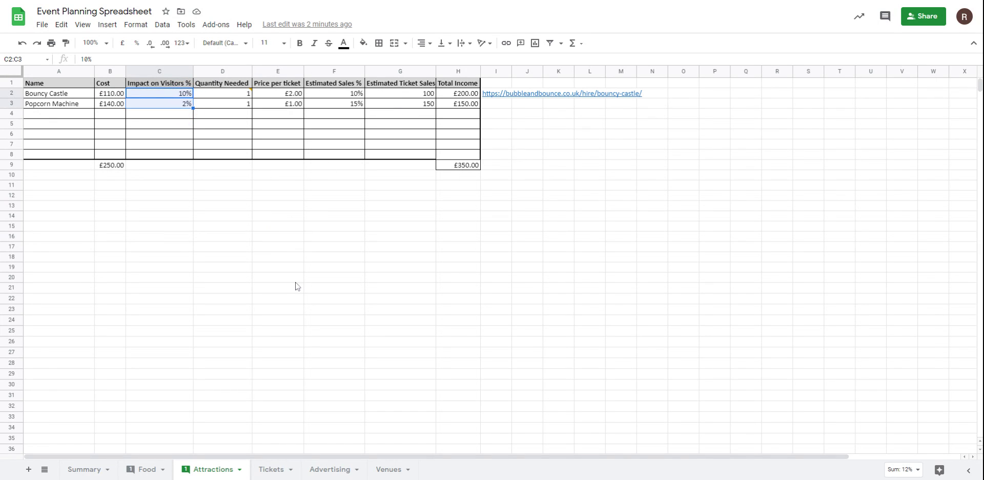
{"action": "left_click", "coordinate": [276, 474]}
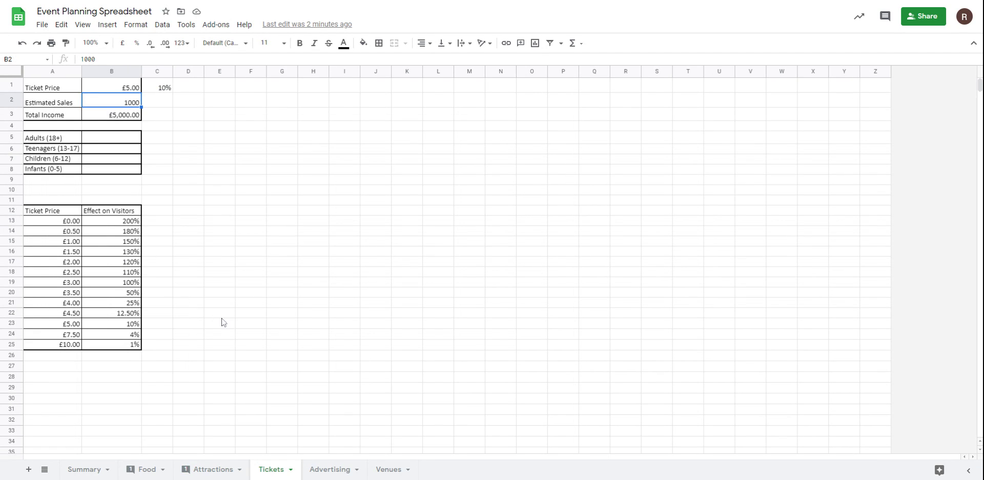
{"action": "left_click", "coordinate": [329, 469]}
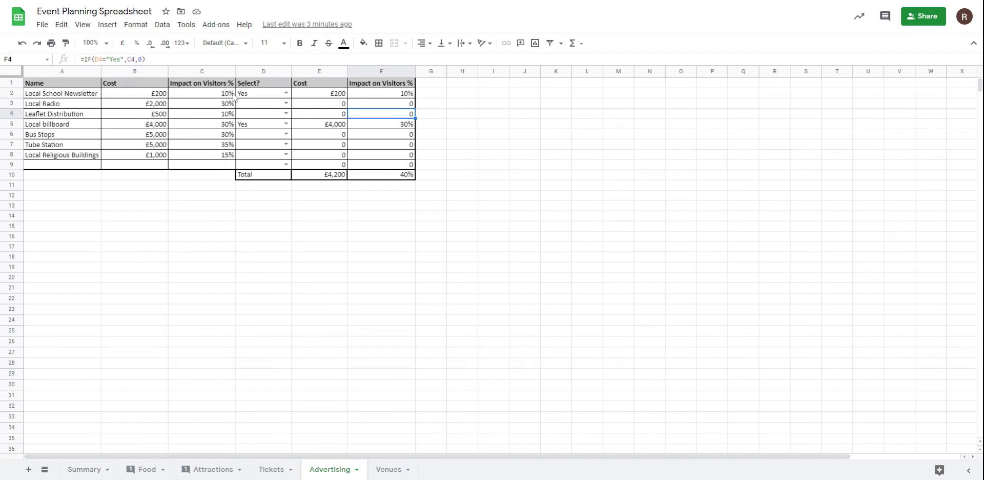
{"action": "left_click", "coordinate": [388, 469]}
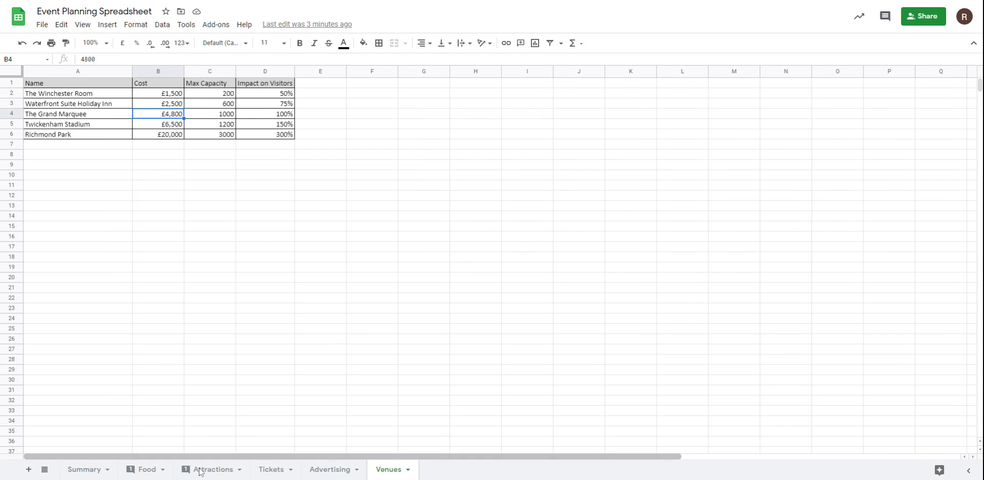
{"action": "left_click", "coordinate": [405, 309]}
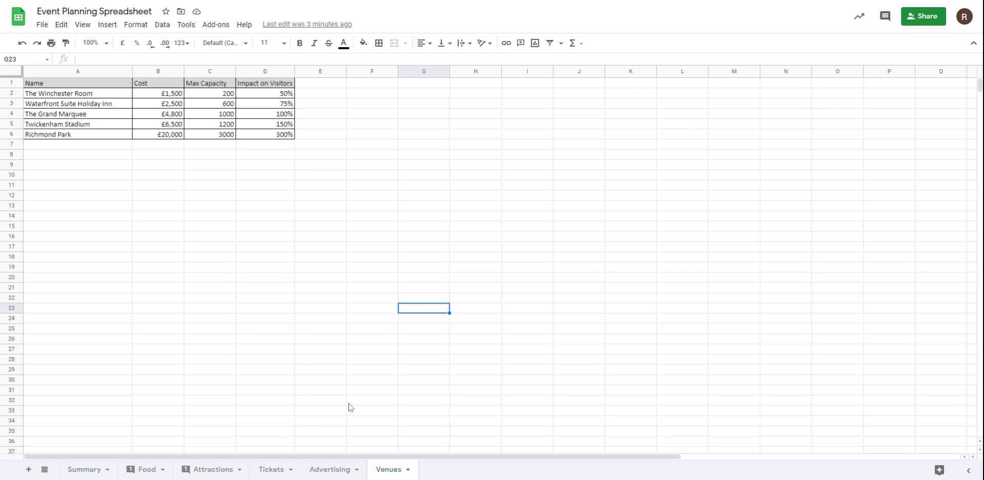
Begin the Estimated Sales formula in Tickets B2 with =1000+(sum(Attractions!C2:C8))+ to include the attractions' visitor impact.
{"action": "left_click", "coordinate": [270, 469]}
{"action": "key", "text": "Return"}
{"action": "type", "text": "=1000"}
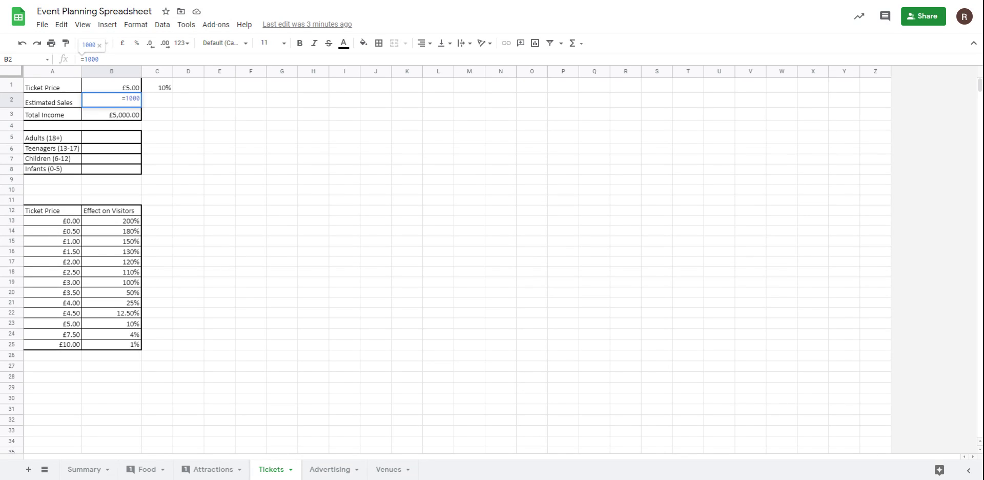
{"action": "type", "text": "+"}
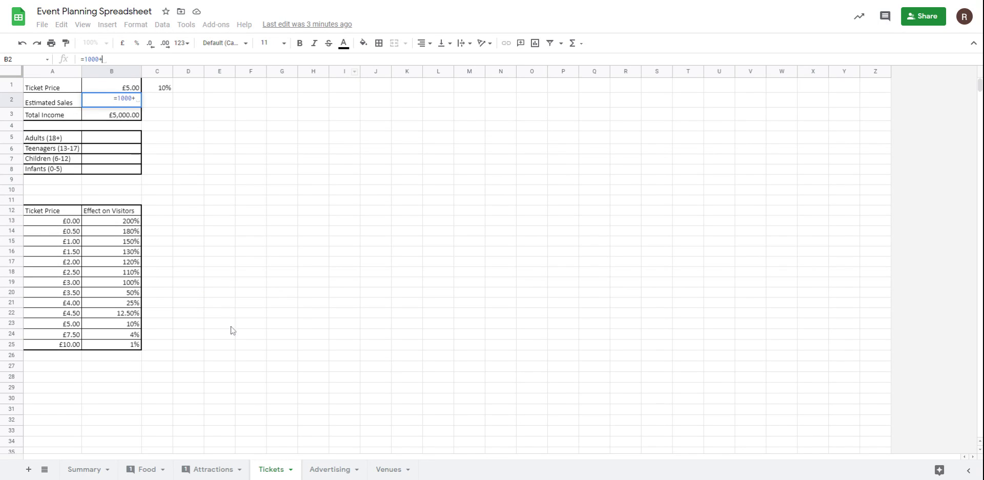
{"action": "type", "text": "(sum("}
{"action": "left_click", "coordinate": [210, 469]}
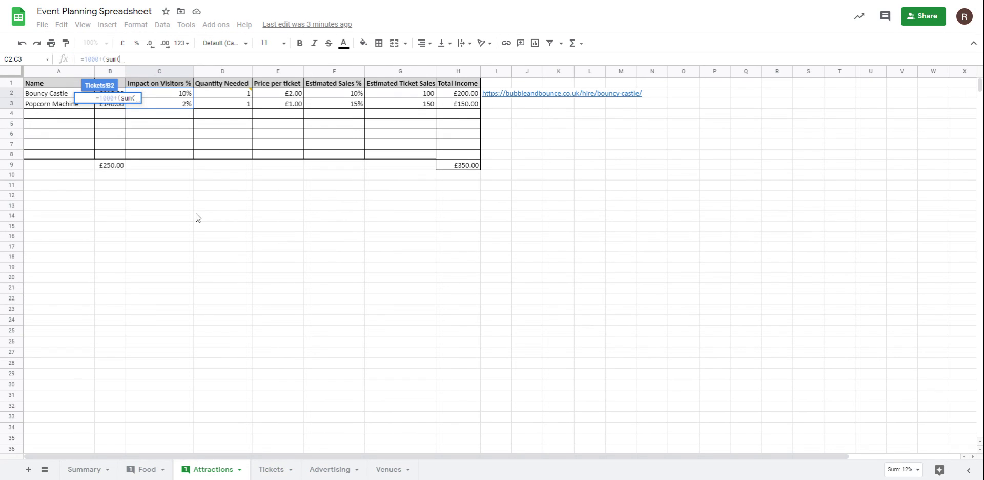
{"action": "left_click_drag", "start_coordinate": [164, 94], "coordinate": [214, 161]}
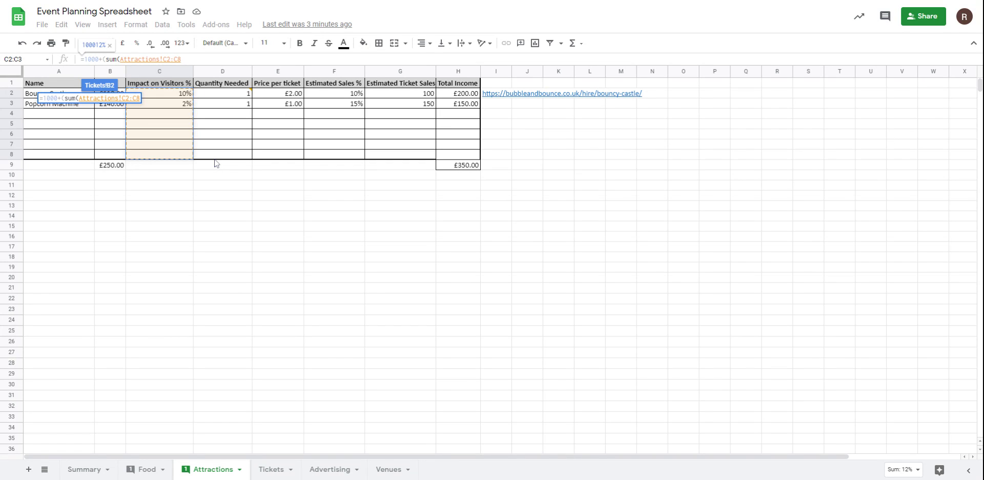
{"action": "type", "text": ")"}
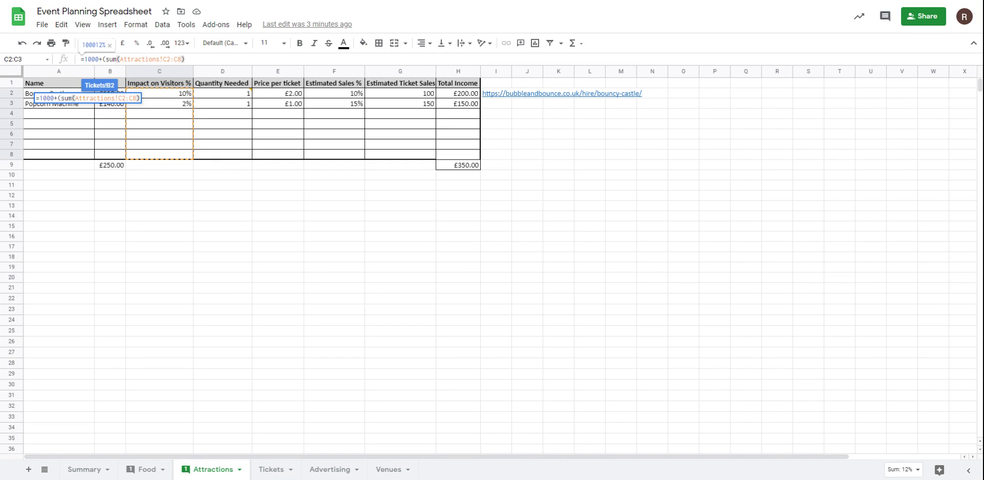
{"action": "type", "text": ")+"}
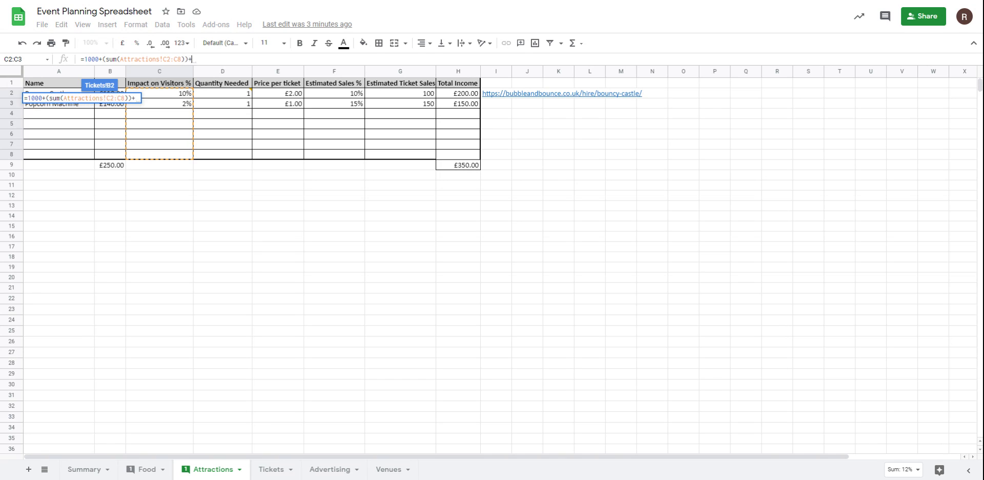
Extend the Estimated Sales formula with the total advertising impact, Advertising!F10, followed by a plus sign.
{"action": "left_click", "coordinate": [136, 469]}
{"action": "left_click", "coordinate": [85, 474]}
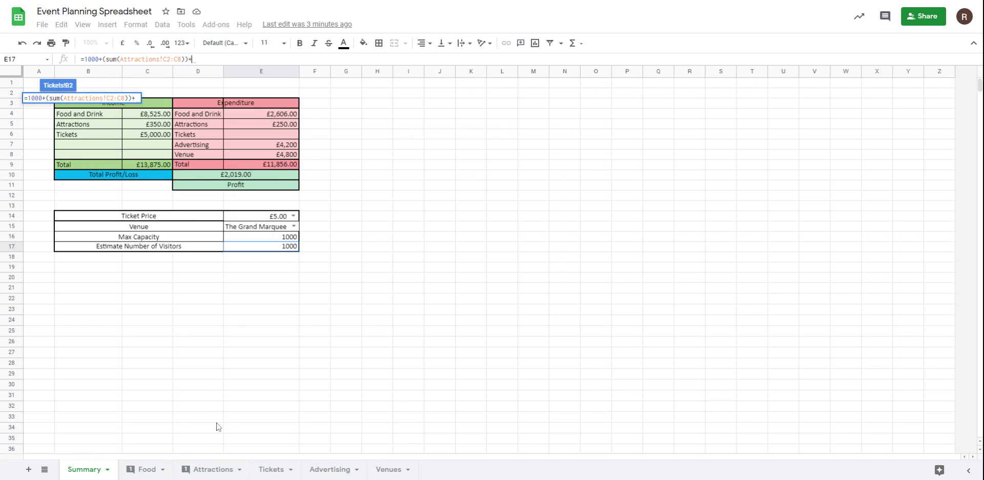
{"action": "left_click", "coordinate": [218, 470]}
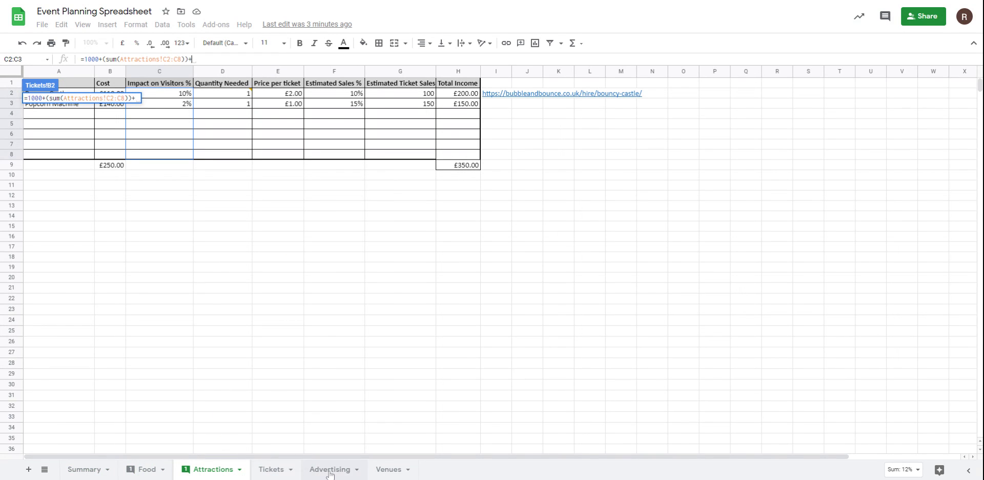
{"action": "left_click", "coordinate": [275, 470]}
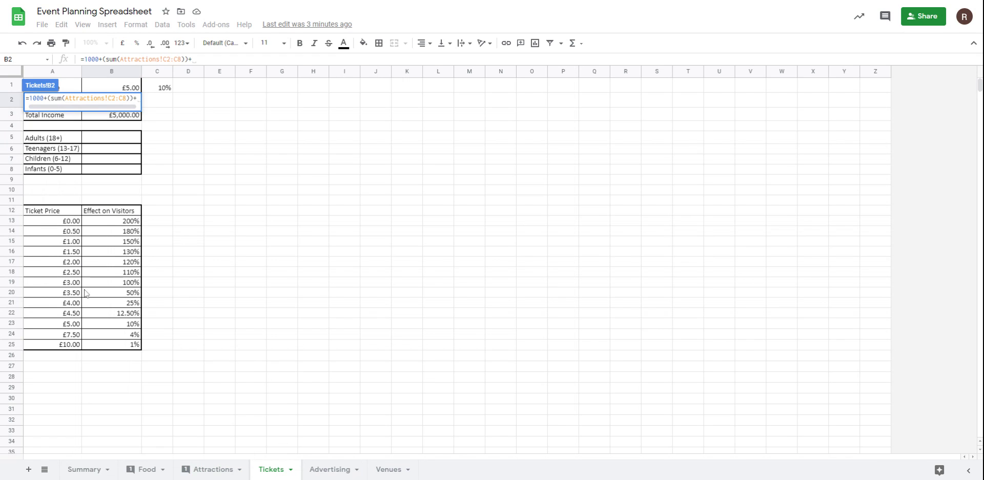
{"action": "left_click", "coordinate": [333, 471]}
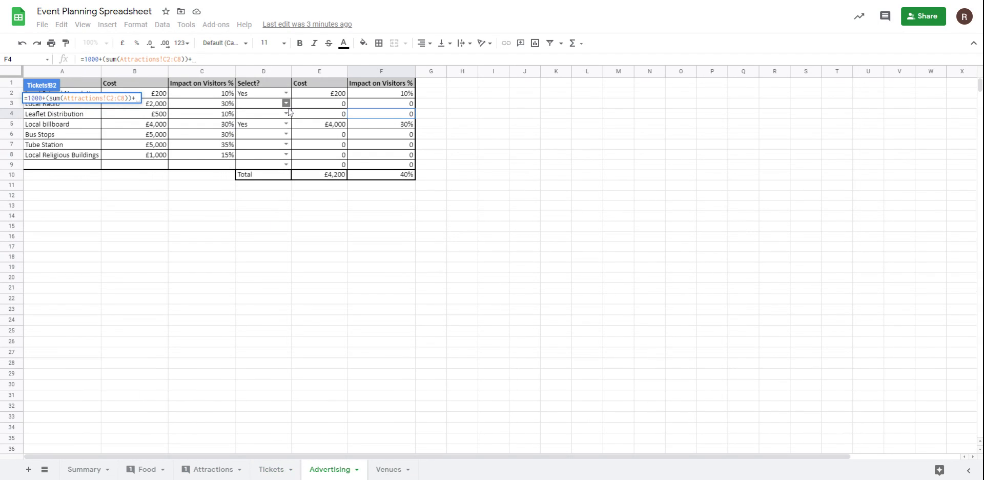
{"action": "type", "text": "sum("}
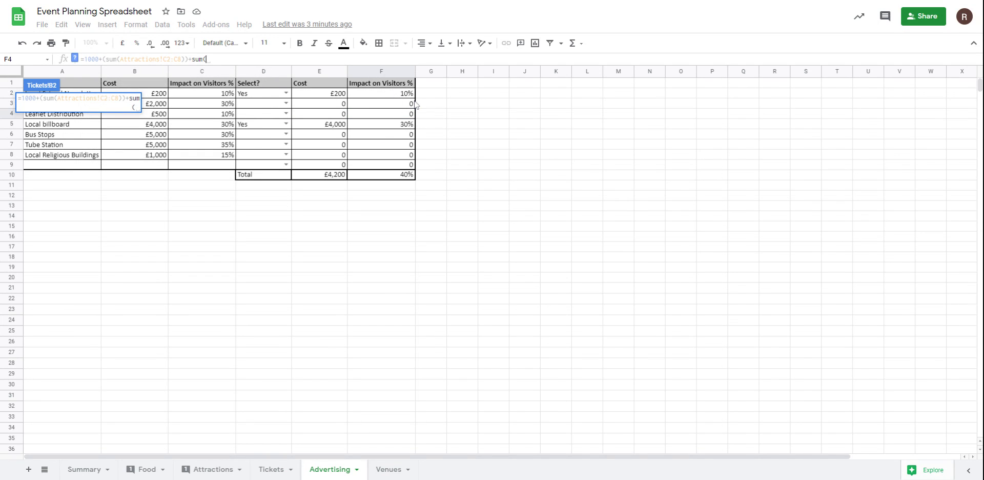
{"action": "key", "text": "BackSpace"}
{"action": "key", "text": "BackSpace"}
{"action": "key", "text": "BackSpace"}
{"action": "key", "text": "BackSpace"}
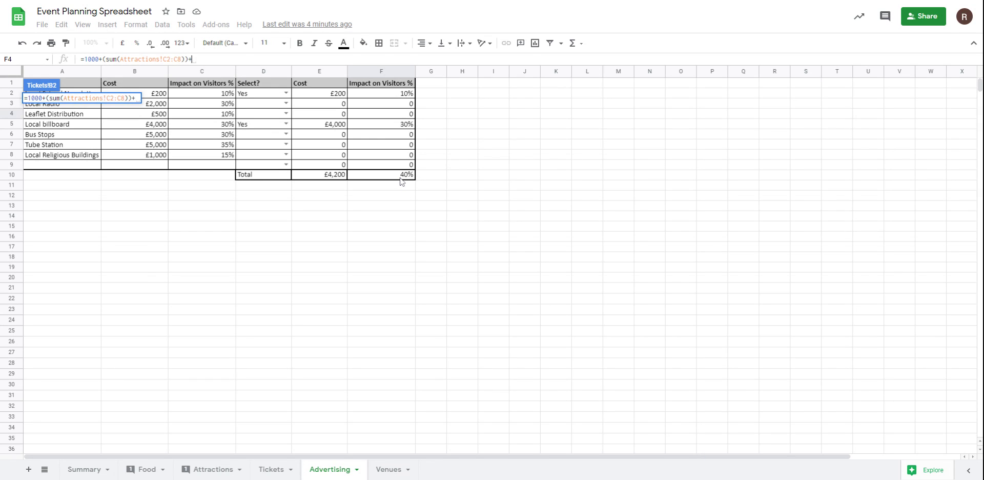
{"action": "left_click", "coordinate": [401, 176]}
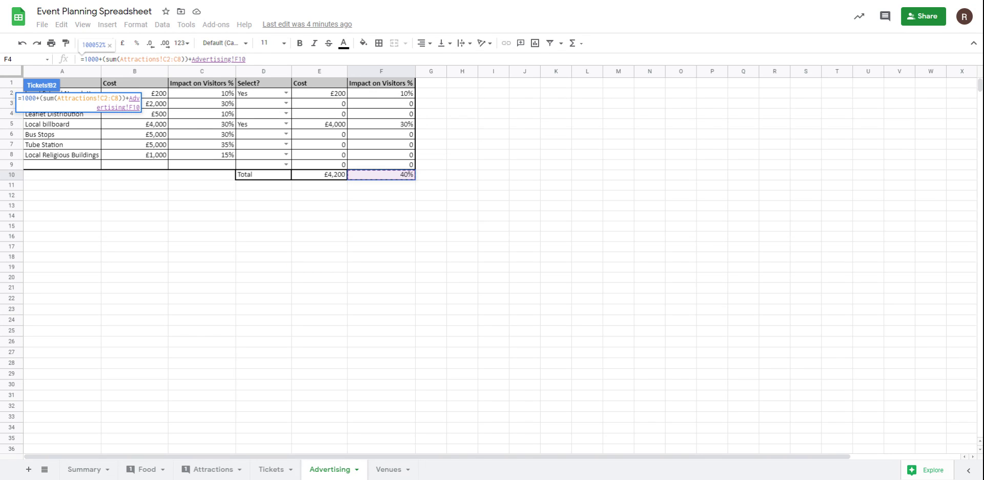
{"action": "type", "text": "+"}
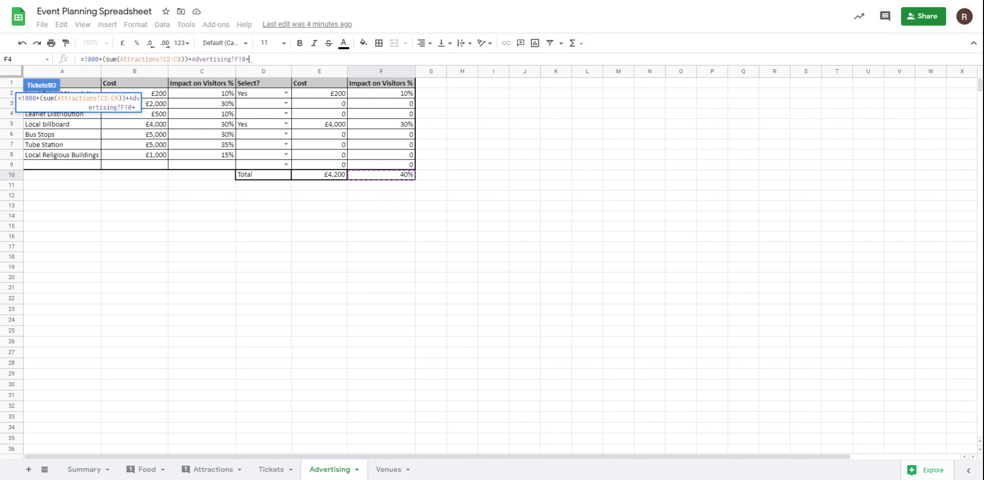
Add a vlookup to the Estimated Sales formula, using the selected venue in Summary!E15 as its search key.
{"action": "left_click", "coordinate": [390, 470]}
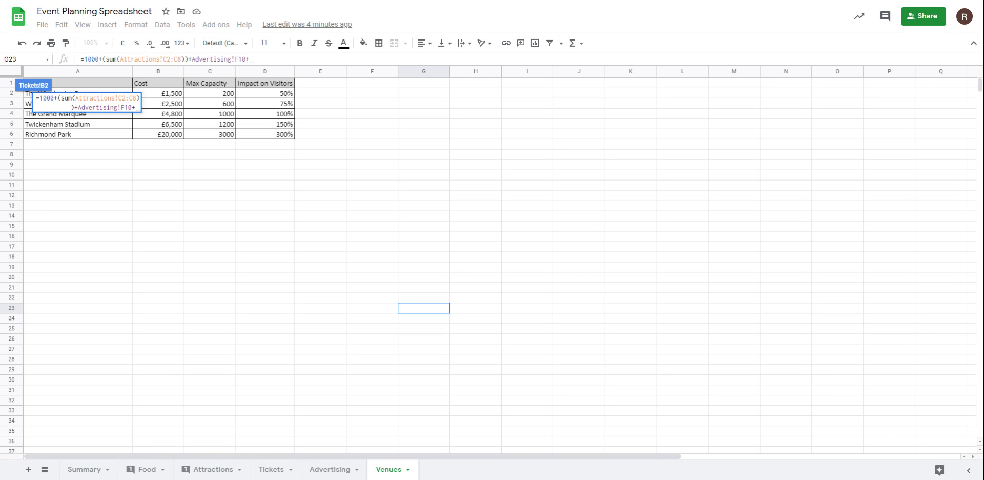
{"action": "left_click", "coordinate": [88, 474]}
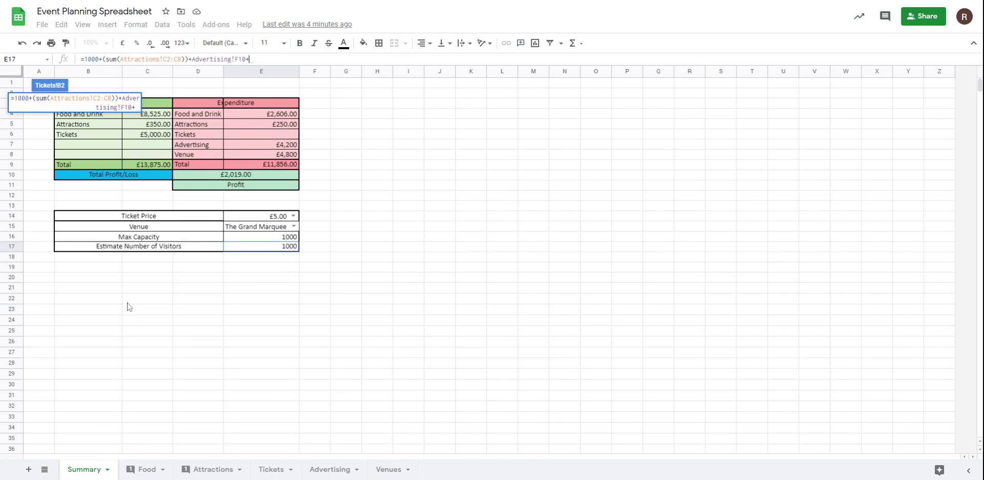
{"action": "left_click", "coordinate": [382, 469]}
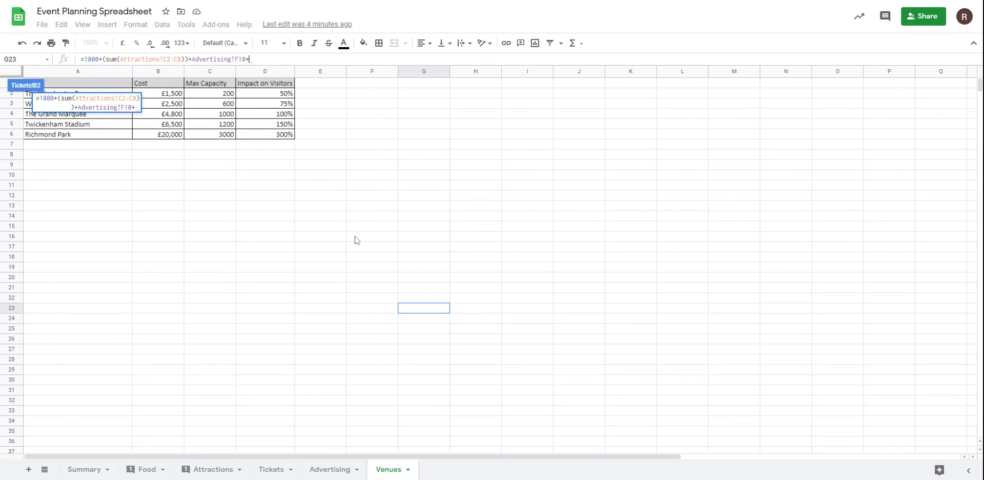
{"action": "type", "text": "vlookup"}
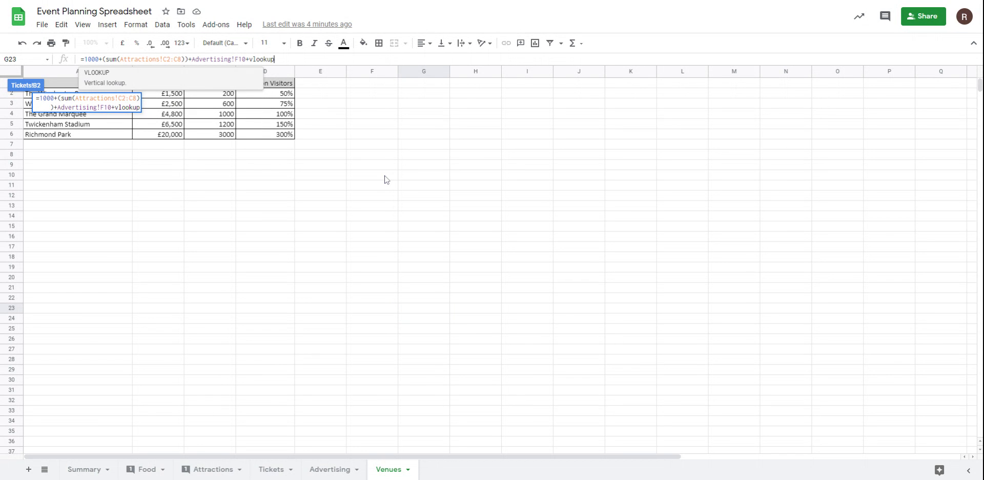
{"action": "type", "text": "("}
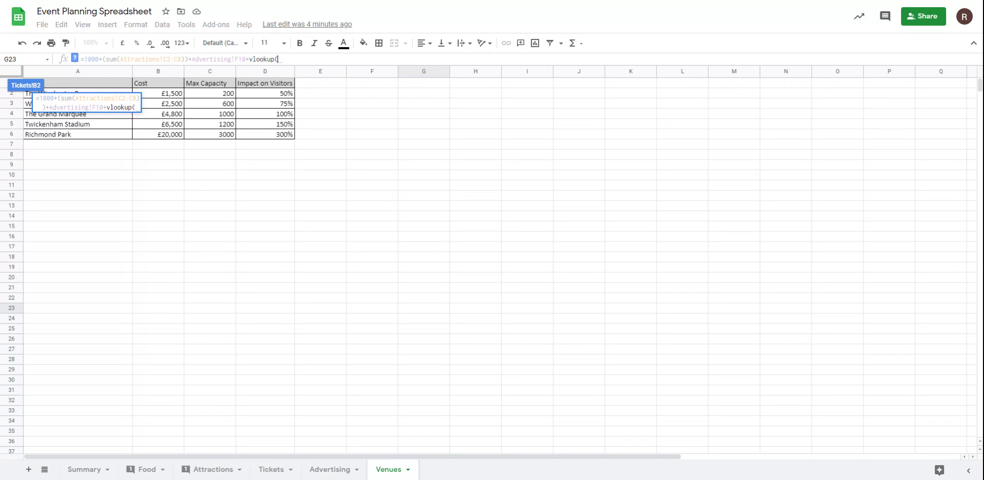
{"action": "left_click", "coordinate": [100, 470]}
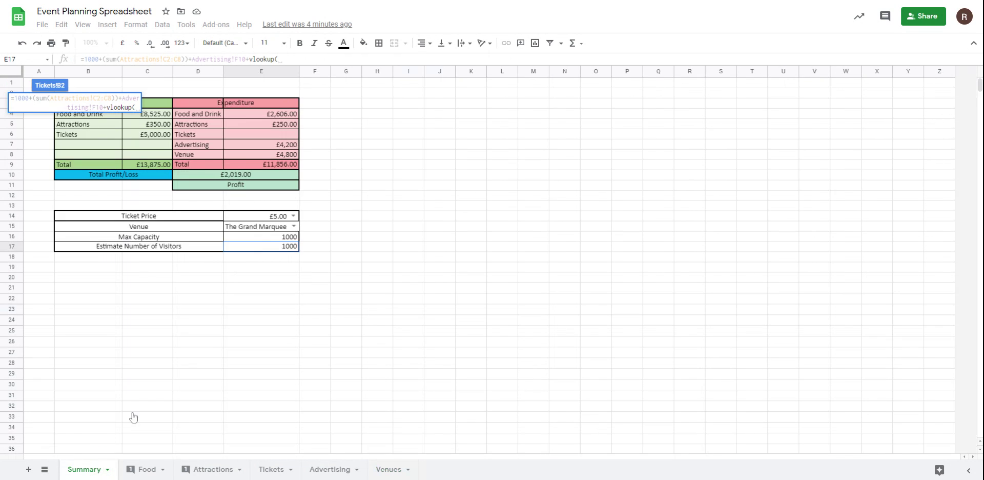
{"action": "left_click", "coordinate": [261, 224]}
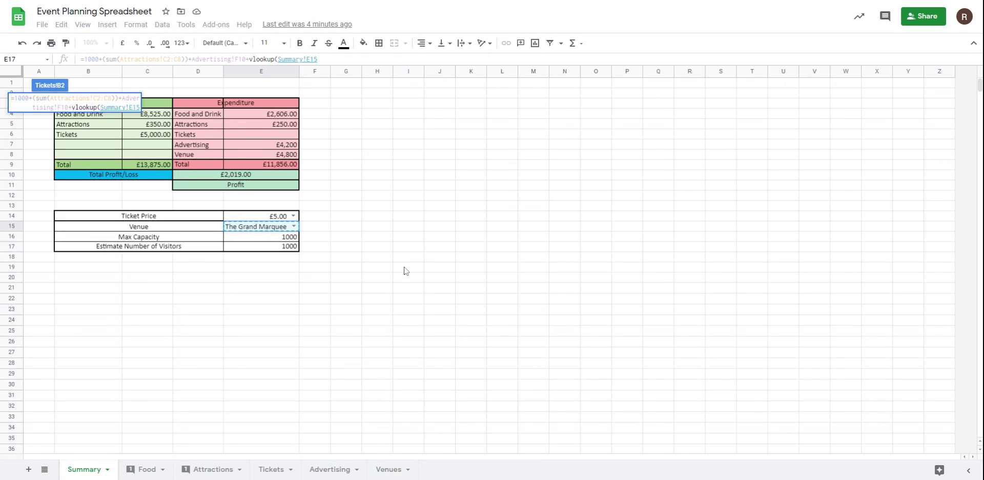
{"action": "type", "text": ","}
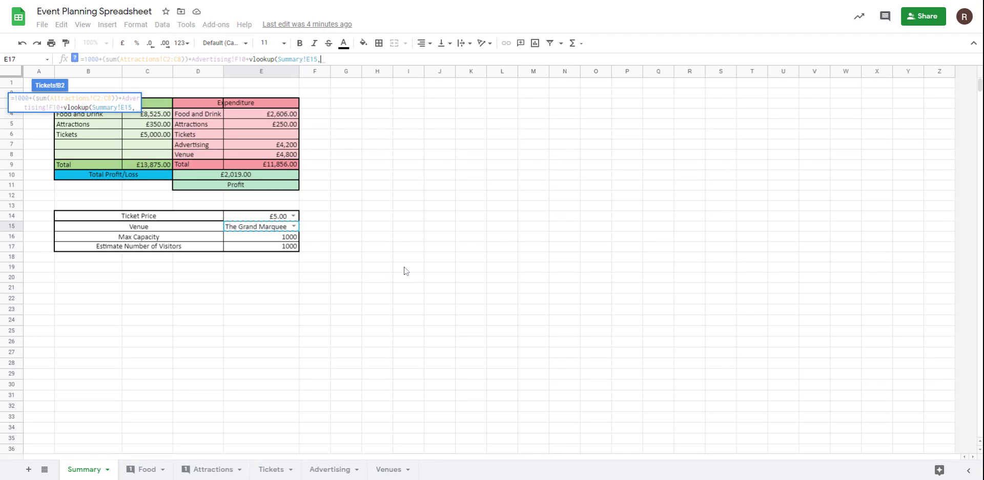
Complete the venue vlookup with range Venues!A2:D6, column index 4 and false, followed by a plus sign.
{"action": "left_click", "coordinate": [388, 469]}
{"action": "left_click_drag", "start_coordinate": [90, 95], "coordinate": [267, 136]}
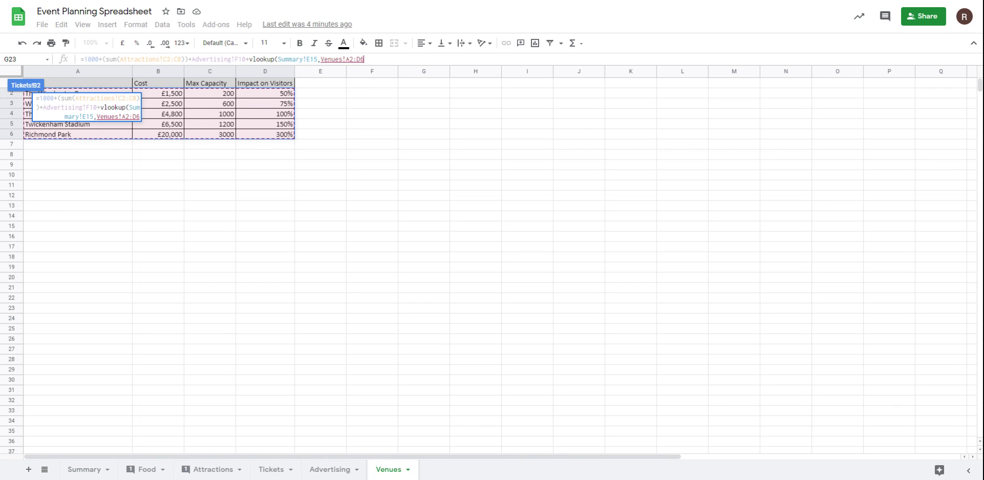
{"action": "type", "text": ","}
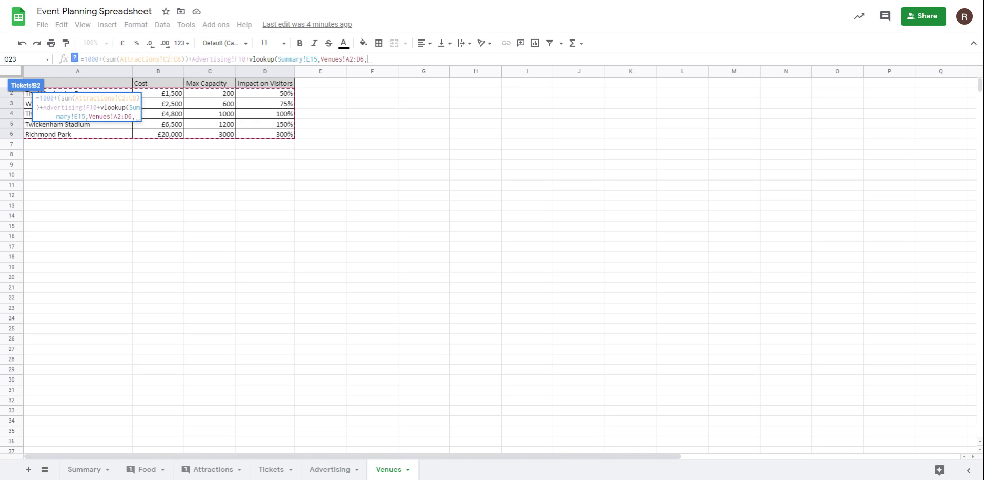
{"action": "type", "text": "4,false)"}
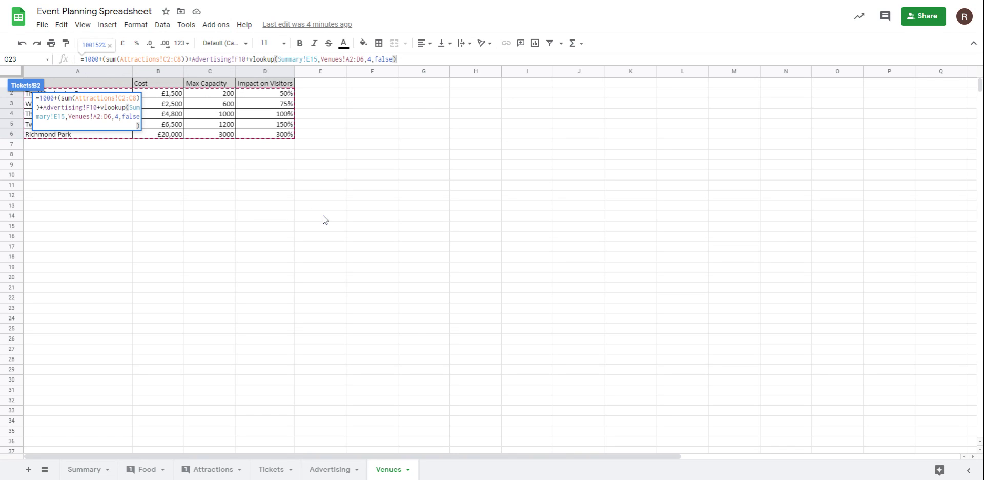
{"action": "type", "text": "+"}
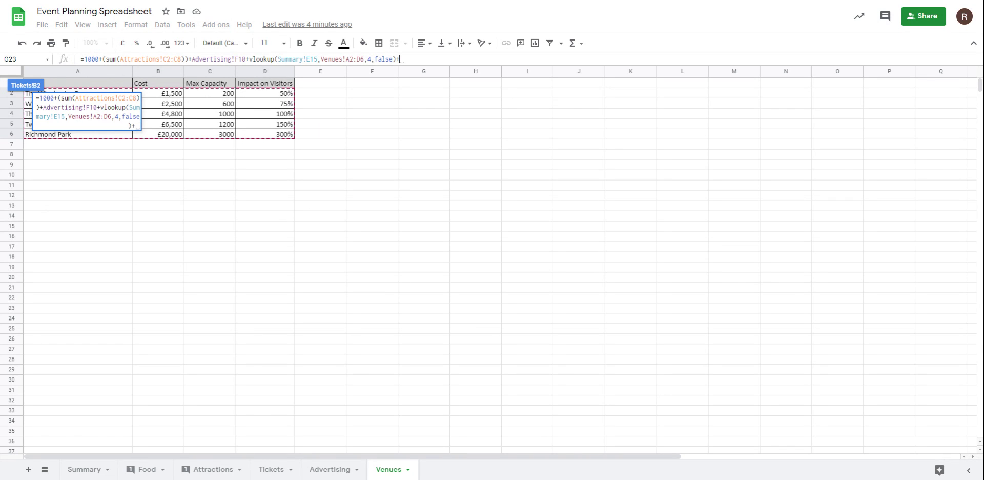
Finish the Estimated Sales formula by adding the ticket price effect in C1 of the Tickets sheet.
{"action": "left_click", "coordinate": [295, 467]}
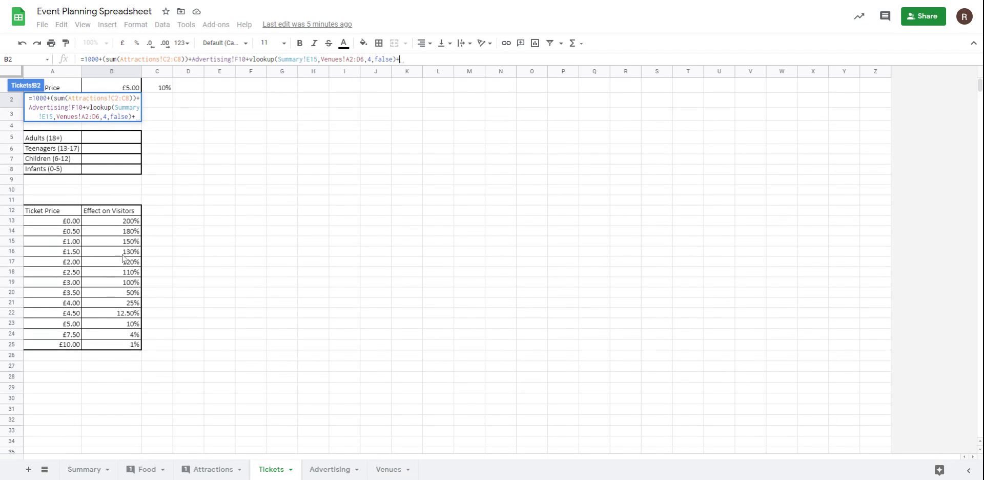
{"action": "left_click", "coordinate": [165, 91]}
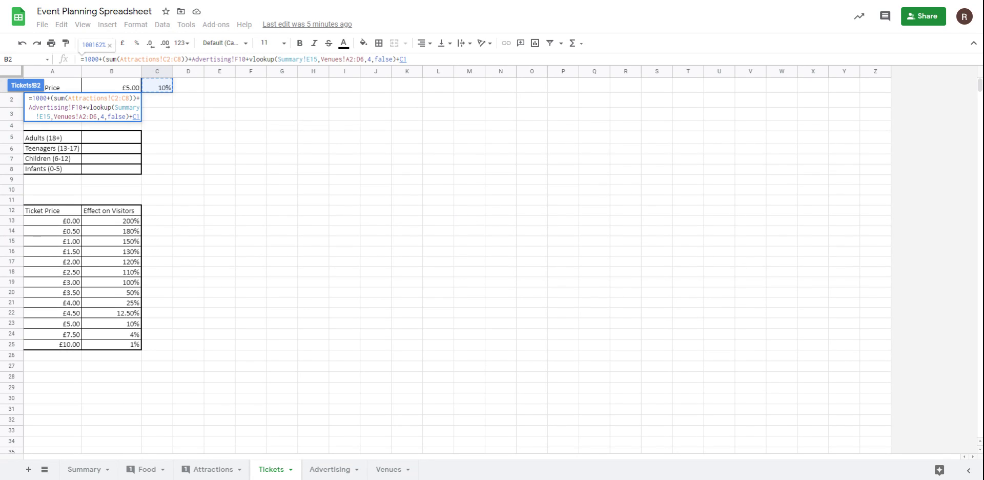
{"action": "key", "text": "Return"}
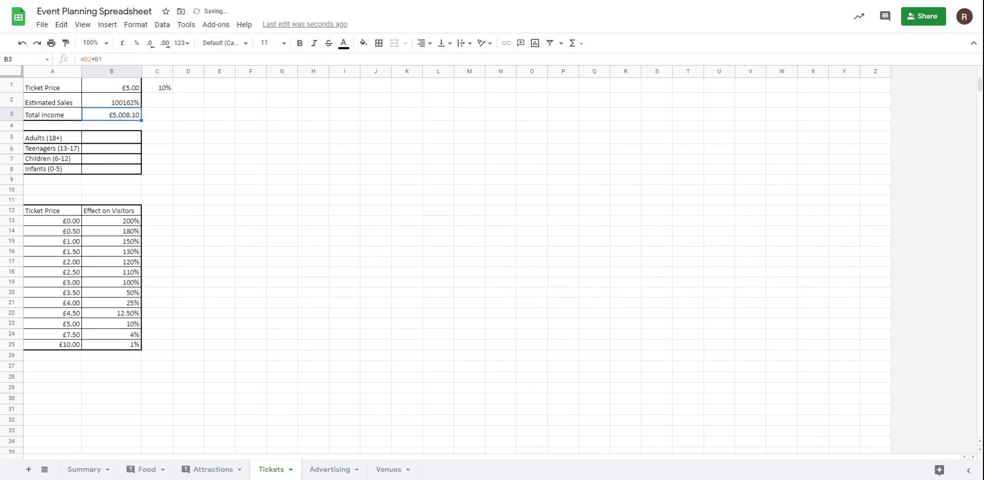
Enclose the attractions sum and Advertising!F10 in one pair of brackets within the Estimated Sales formula in B2.
{"action": "left_click", "coordinate": [111, 100]}
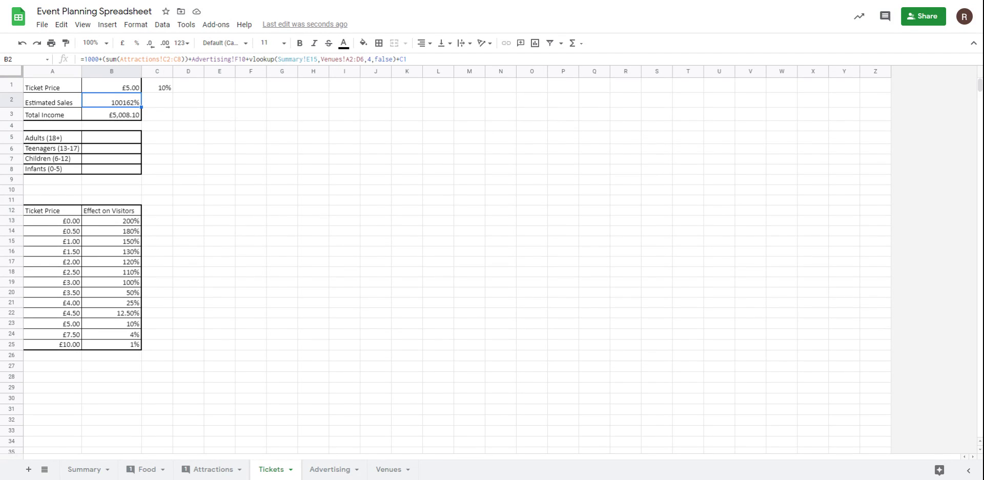
{"action": "left_click", "coordinate": [101, 59]}
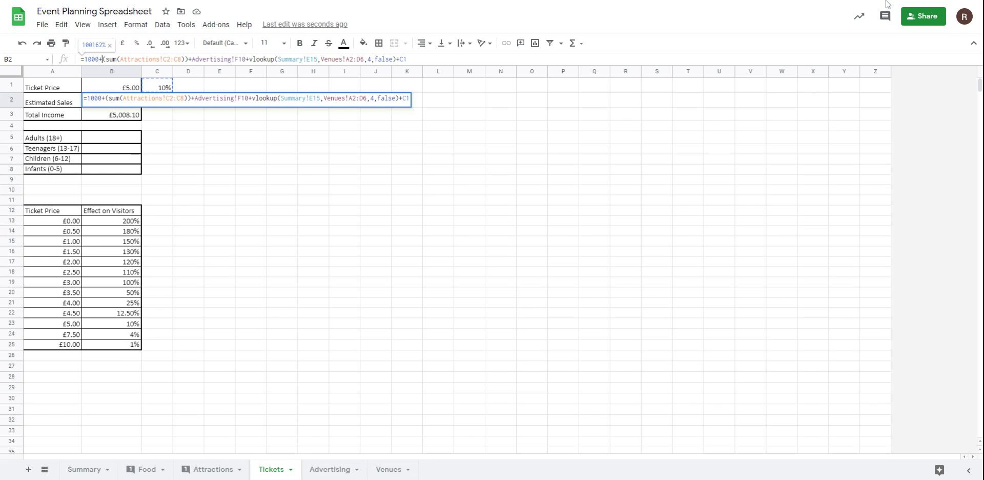
{"action": "key", "text": "Escape"}
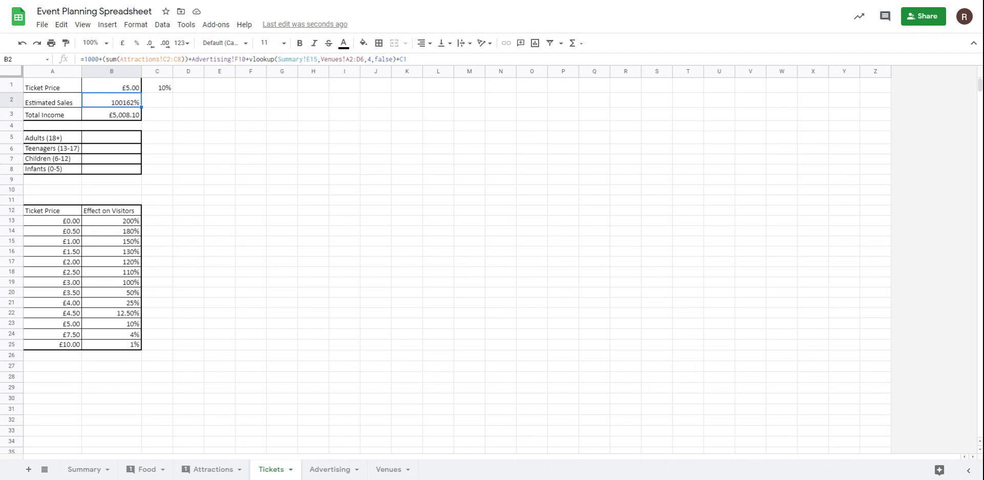
{"action": "left_click", "coordinate": [104, 59]}
{"action": "type", "text": "("}
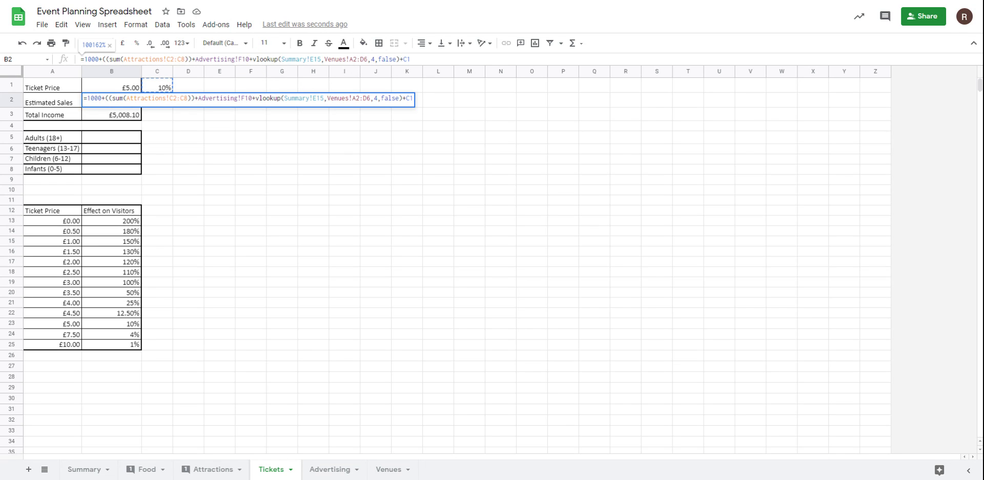
{"action": "left_click", "coordinate": [250, 59]}
{"action": "type", "text": ")"}
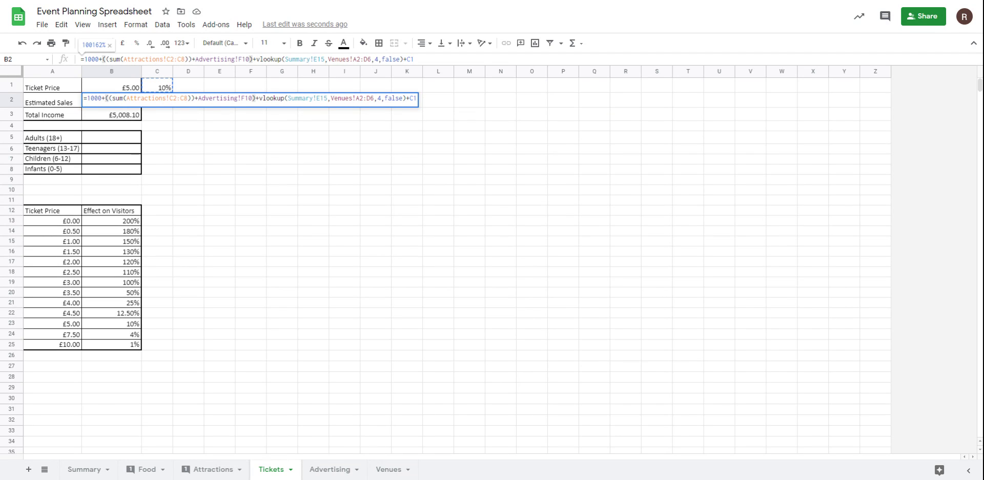
Multiply the bracketed attractions and advertising impacts by 1000, enclosing the product in its own brackets.
{"action": "left_click", "coordinate": [102, 59]}
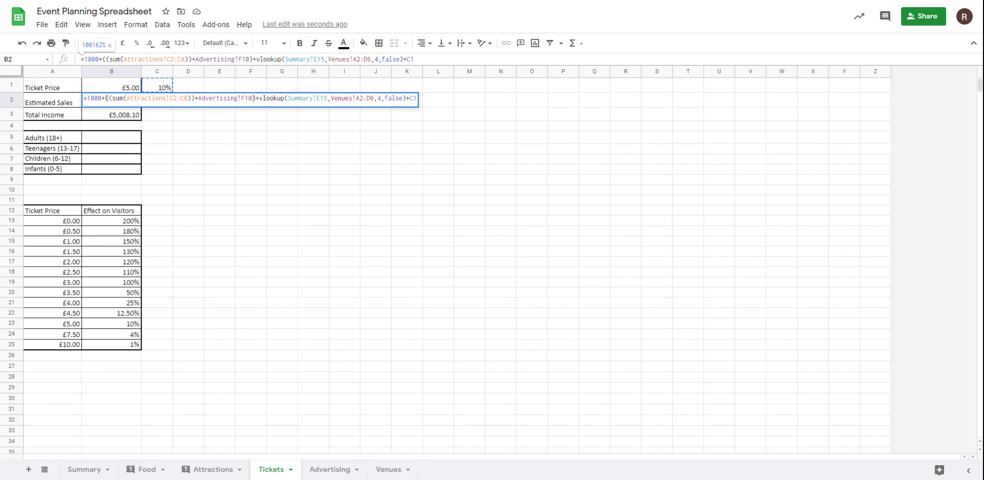
{"action": "type", "text": "("}
{"action": "type", "text": "1000"}
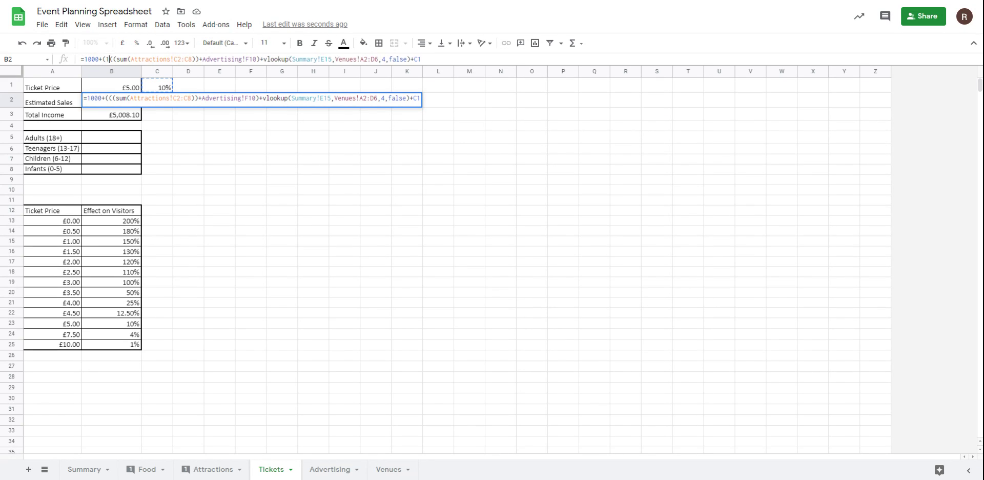
{"action": "type", "text": "*"}
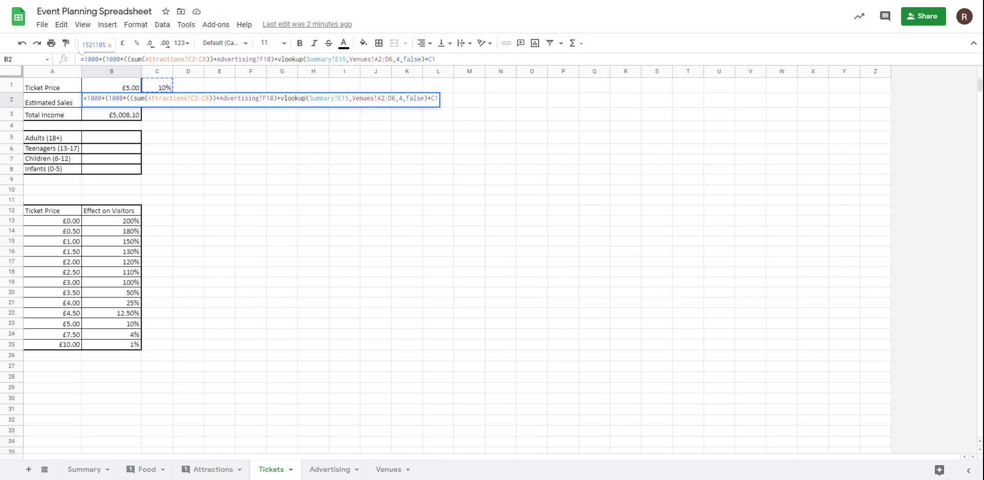
{"action": "type", "text": ")"}
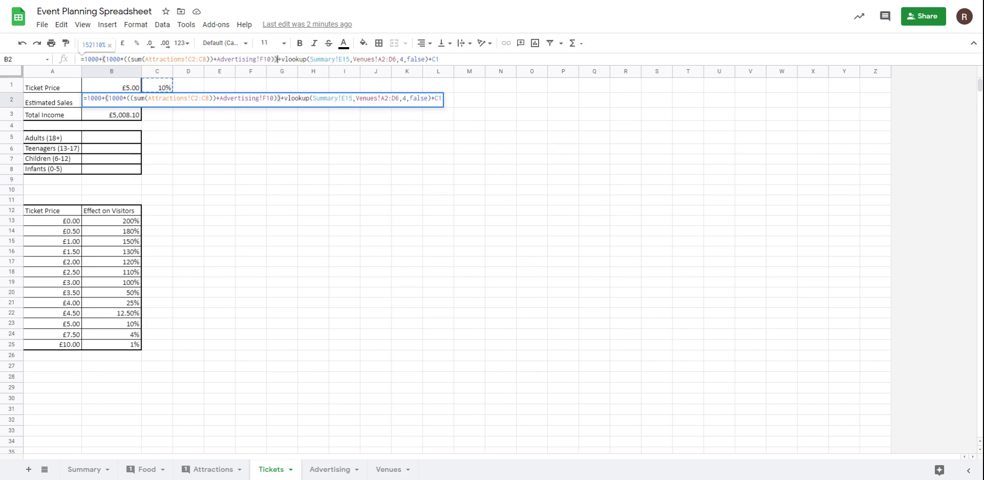
Bracket the formula's part before the vlookup, starting at the first 1000, and multiply it by the venue vlookup instead of adding it.
{"action": "type", "text": ")"}
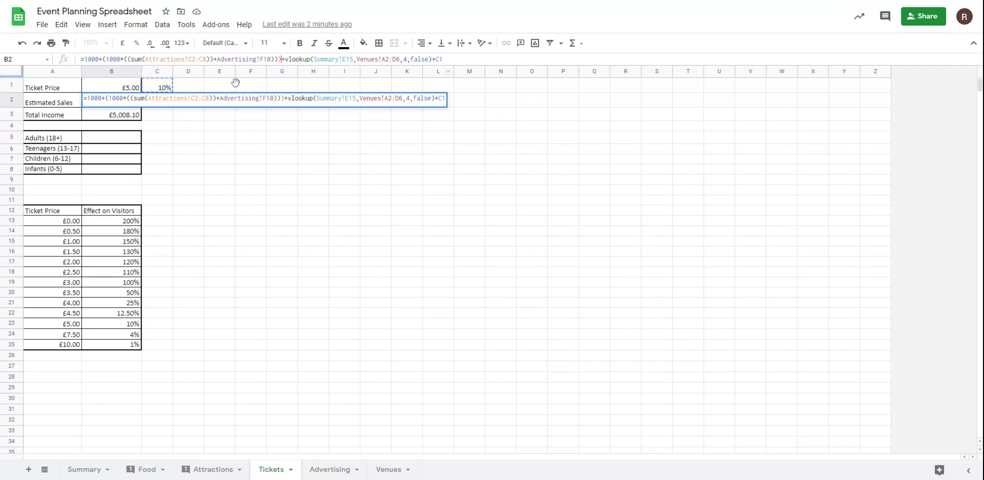
{"action": "left_click", "coordinate": [84, 59]}
{"action": "type", "text": "("}
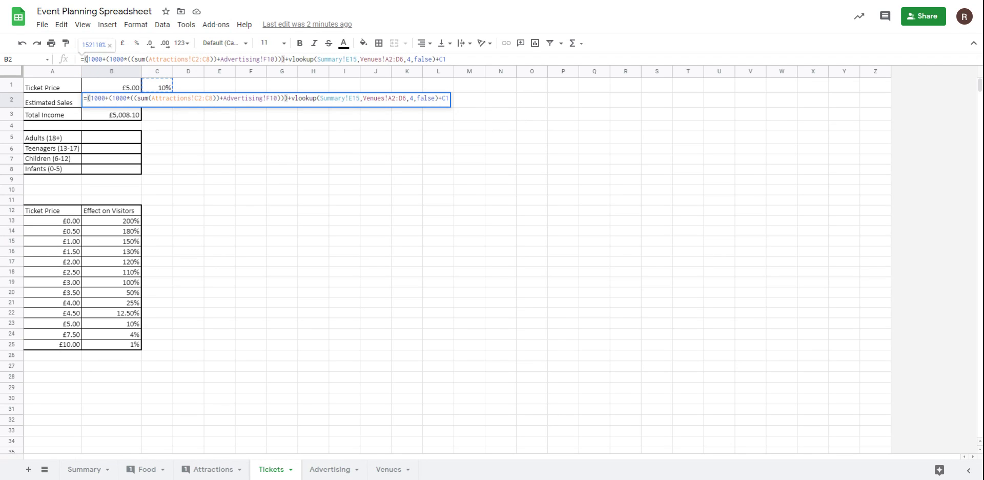
{"action": "left_click", "coordinate": [288, 59]}
{"action": "key", "text": "BackSpace"}
{"action": "type", "text": "*"}
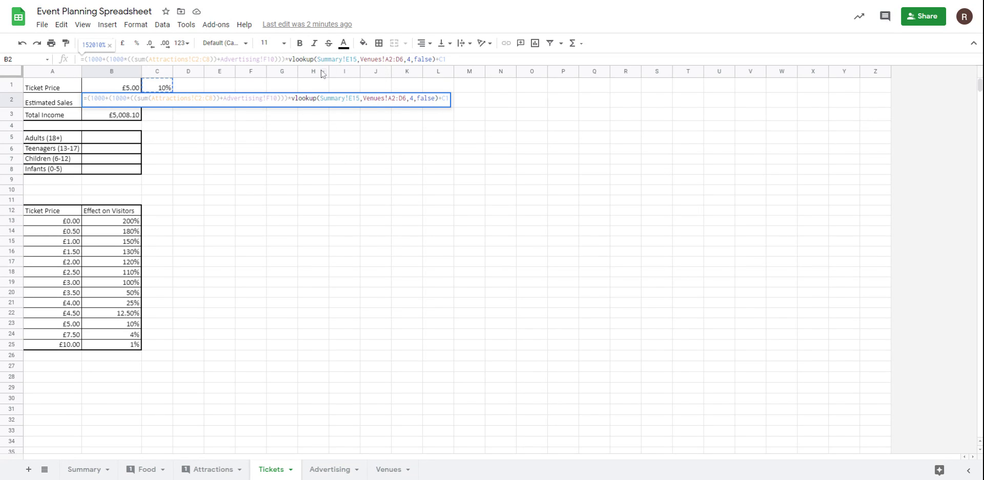
Bracket everything through the vlookup and multiply it by C1 instead of adding C1, completing the Estimated Sales formula.
{"action": "left_click", "coordinate": [84, 59]}
{"action": "type", "text": "("}
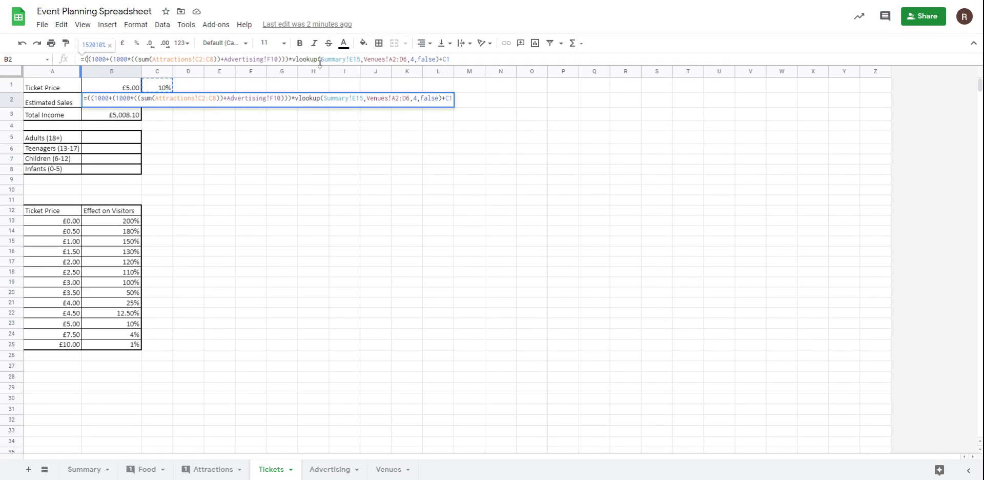
{"action": "left_click", "coordinate": [439, 59]}
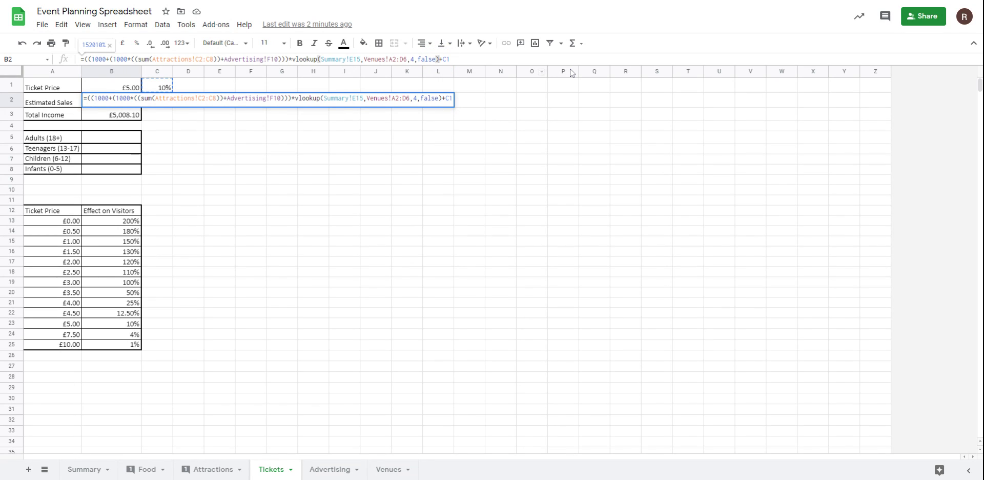
{"action": "type", "text": ")"}
{"action": "key", "text": "Delete"}
{"action": "type", "text": "*"}
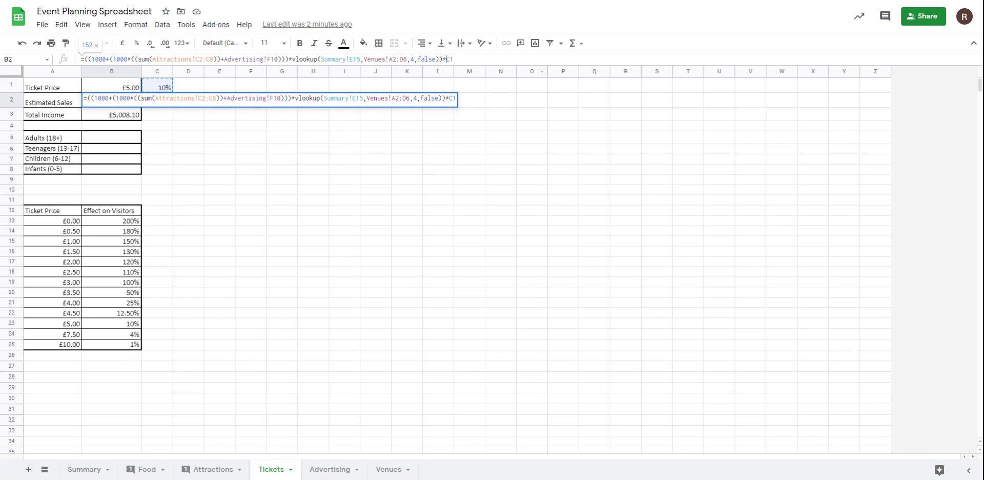
{"action": "key", "text": "Return"}
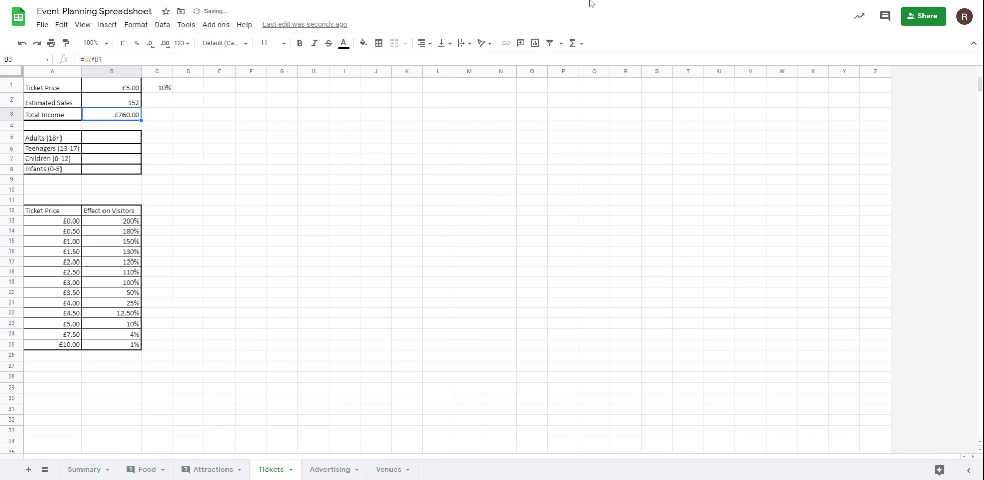
Check the Estimated Sales and Ticket Price formulas, and set the Summary sheet's Ticket Price to 0.5.
{"action": "left_click", "coordinate": [132, 102]}
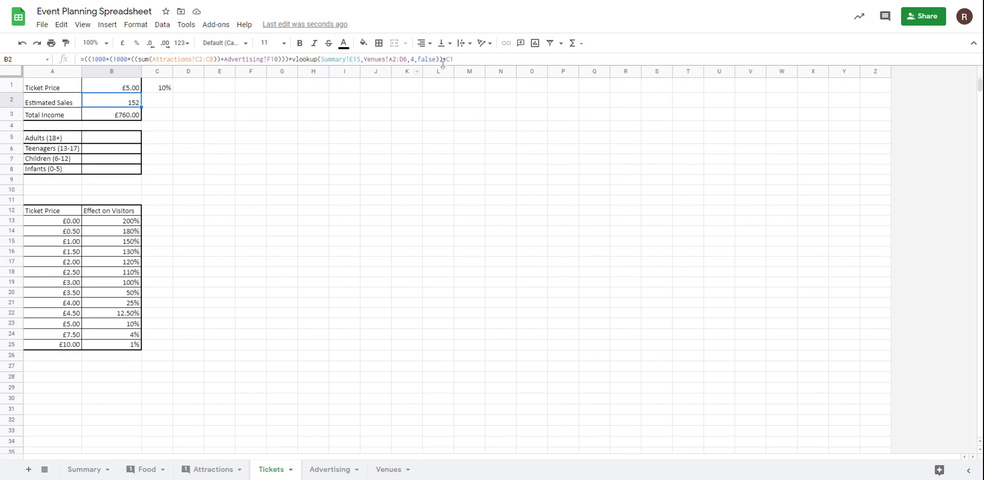
{"action": "left_click", "coordinate": [132, 89]}
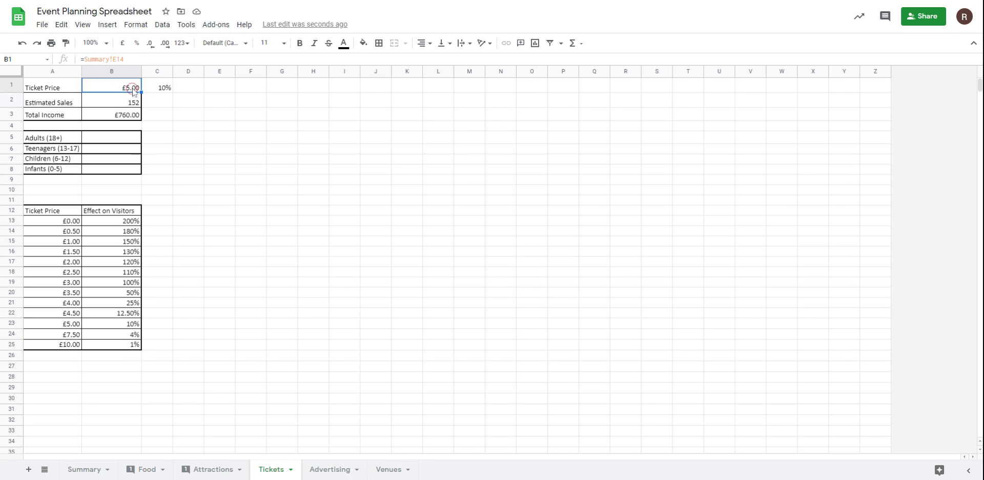
{"action": "left_click", "coordinate": [84, 469]}
{"action": "left_click", "coordinate": [294, 215]}
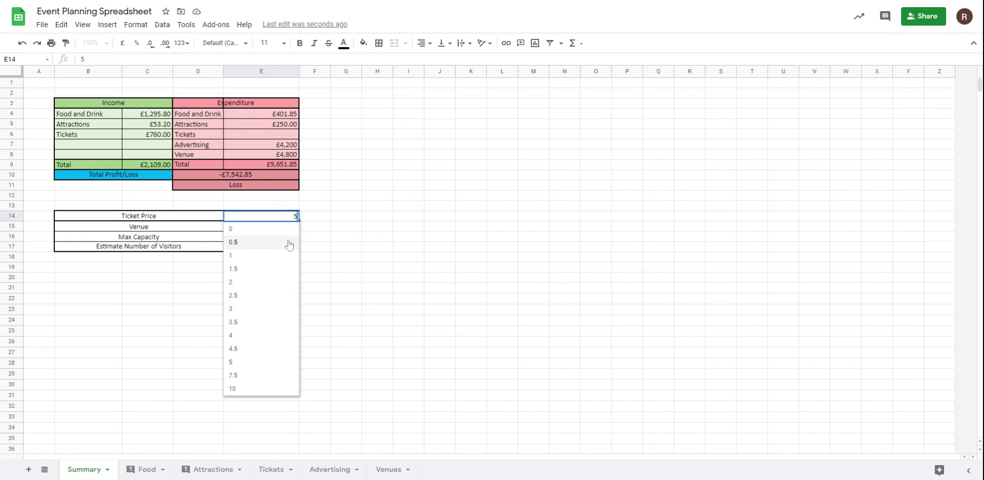
{"action": "left_click", "coordinate": [274, 241]}
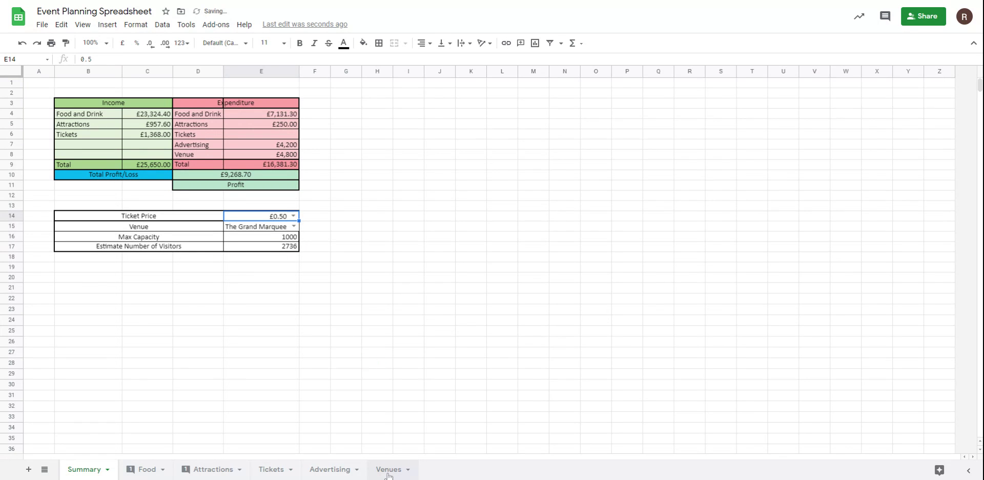
Review the Venues and Tickets sheets' visitor effects, and set the Summary sheet's Venue to Richmond Park.
{"action": "left_click", "coordinate": [388, 471]}
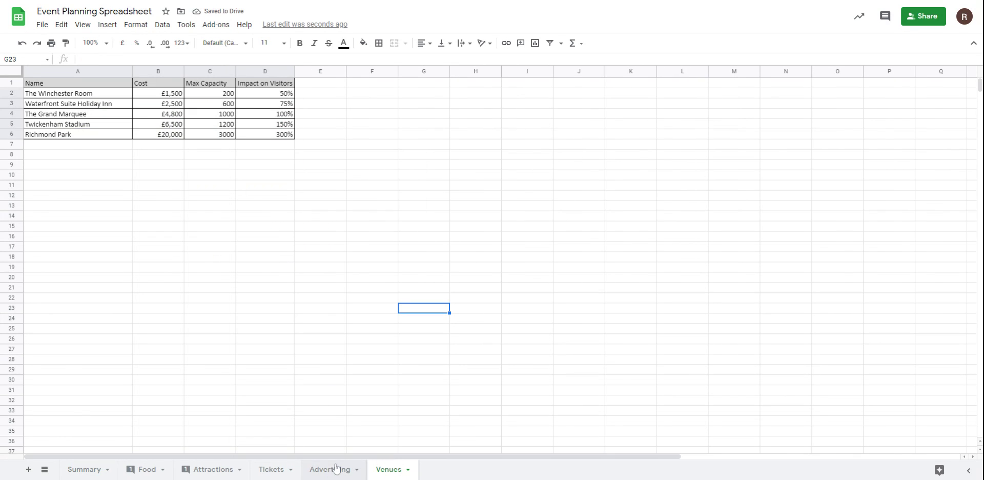
{"action": "left_click", "coordinate": [275, 470]}
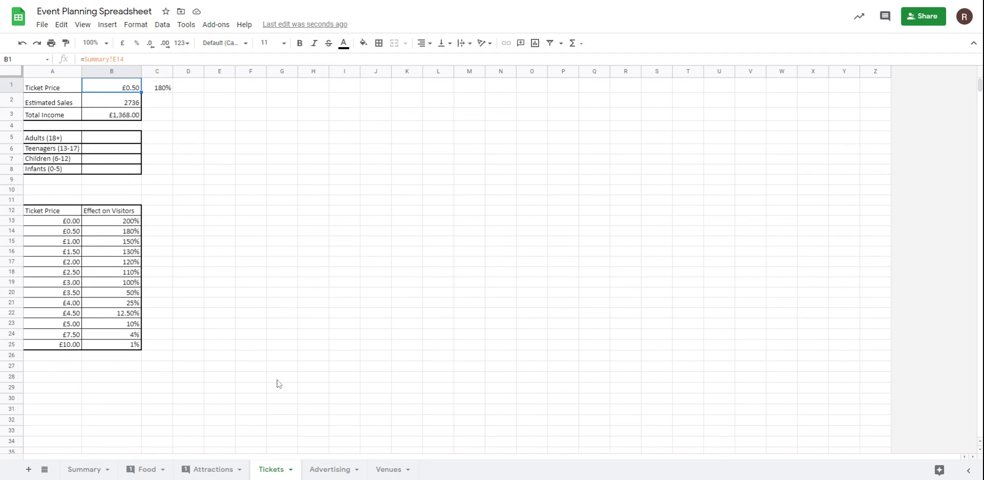
{"action": "left_click", "coordinate": [83, 468]}
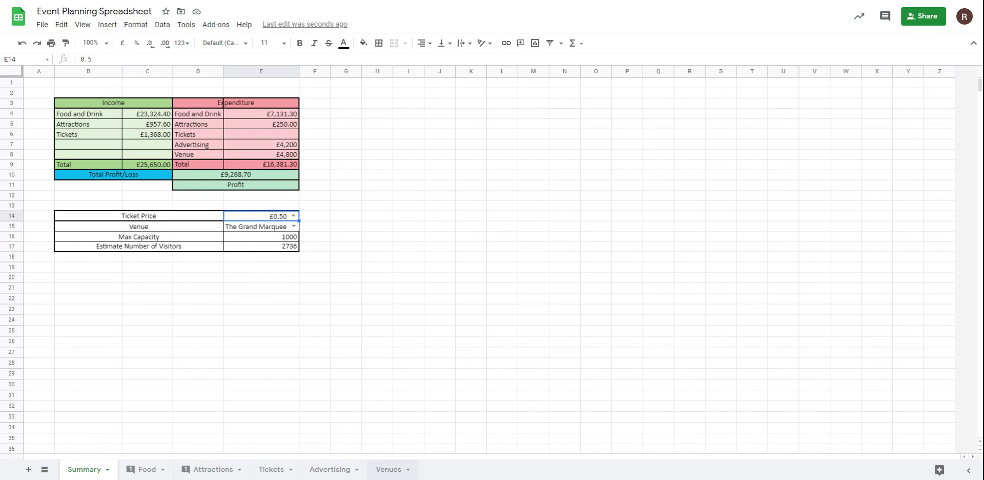
{"action": "left_click", "coordinate": [385, 470]}
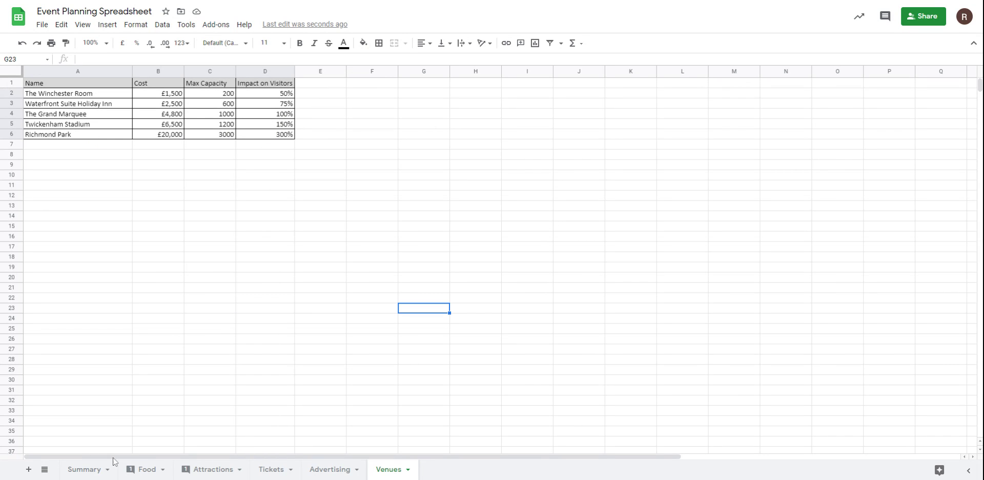
{"action": "left_click", "coordinate": [85, 469]}
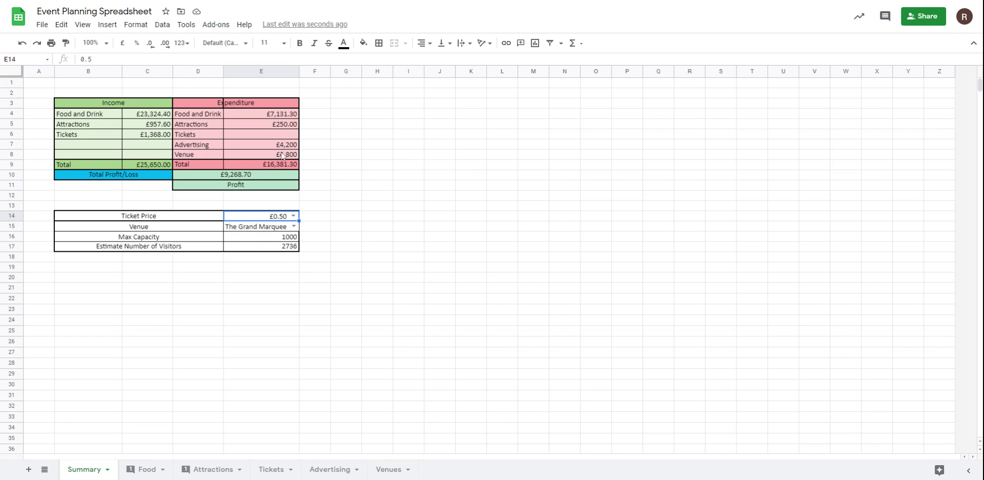
{"action": "left_click", "coordinate": [293, 228]}
{"action": "left_click", "coordinate": [279, 290]}
{"action": "left_click", "coordinate": [340, 216]}
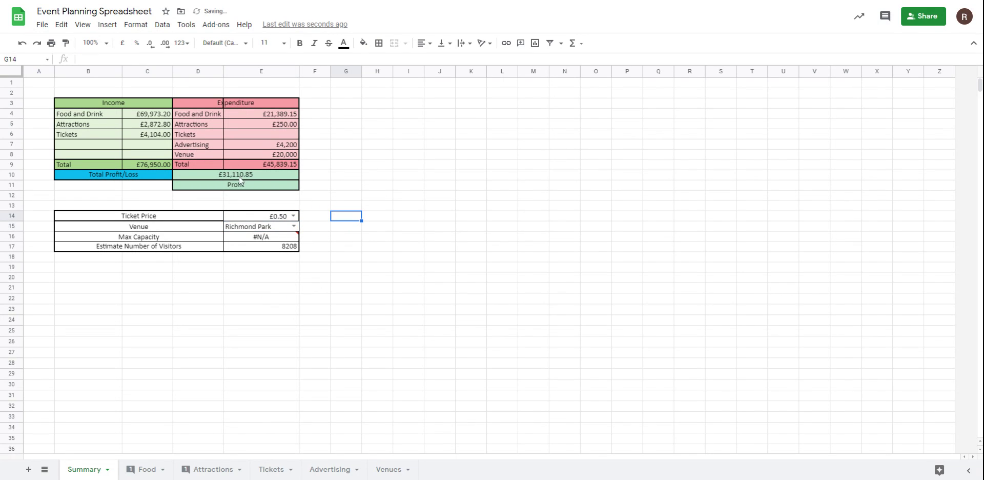
Add false as the last argument of the Max Capacity vlookup in E16 so it matches the venue name exactly.
{"action": "left_click", "coordinate": [262, 474]}
{"action": "left_click", "coordinate": [84, 469]}
{"action": "left_click", "coordinate": [245, 239]}
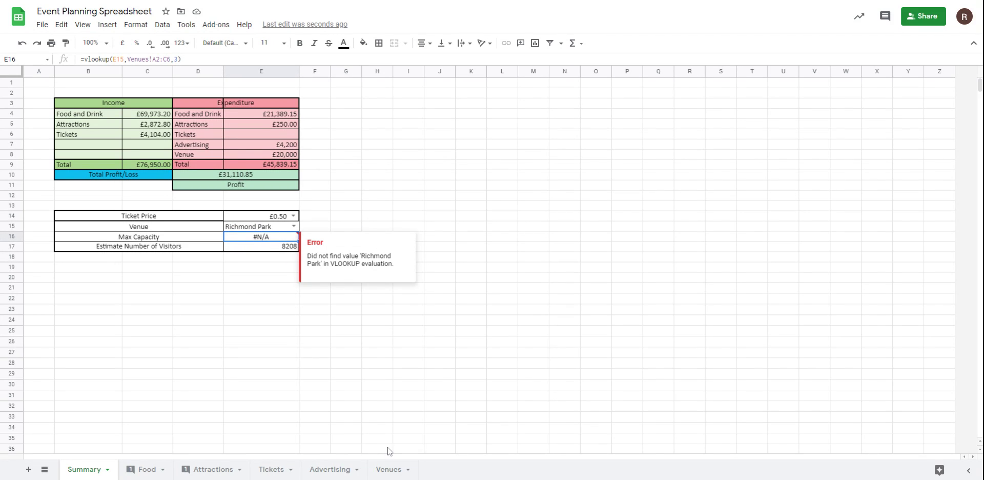
{"action": "left_click", "coordinate": [265, 228]}
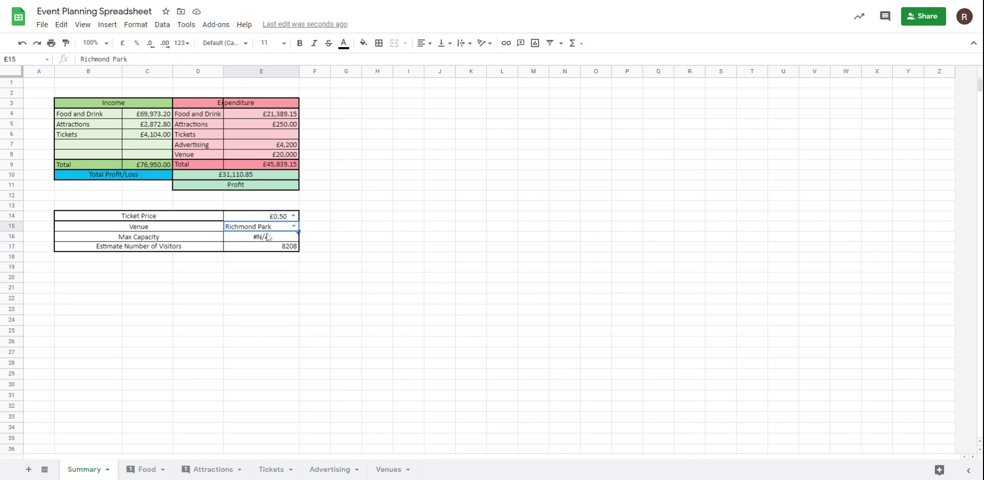
{"action": "left_click", "coordinate": [267, 238]}
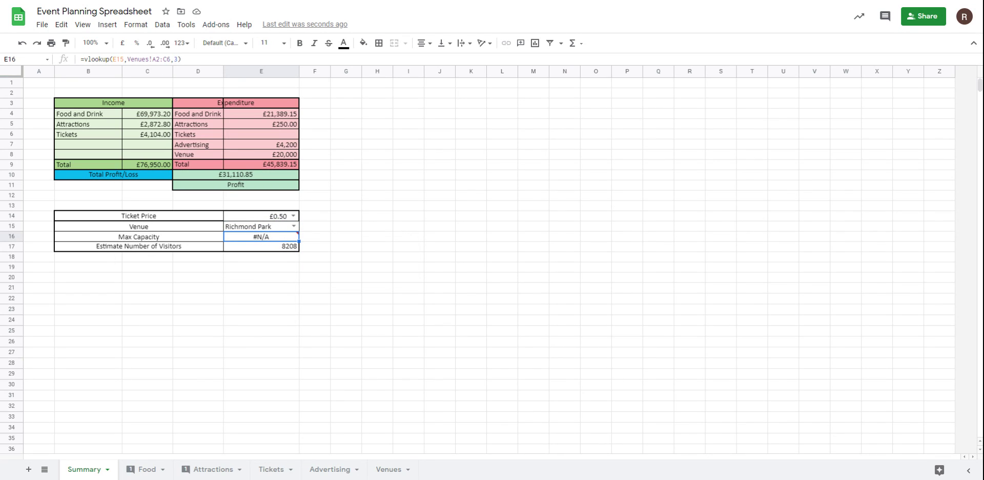
{"action": "left_click", "coordinate": [282, 61]}
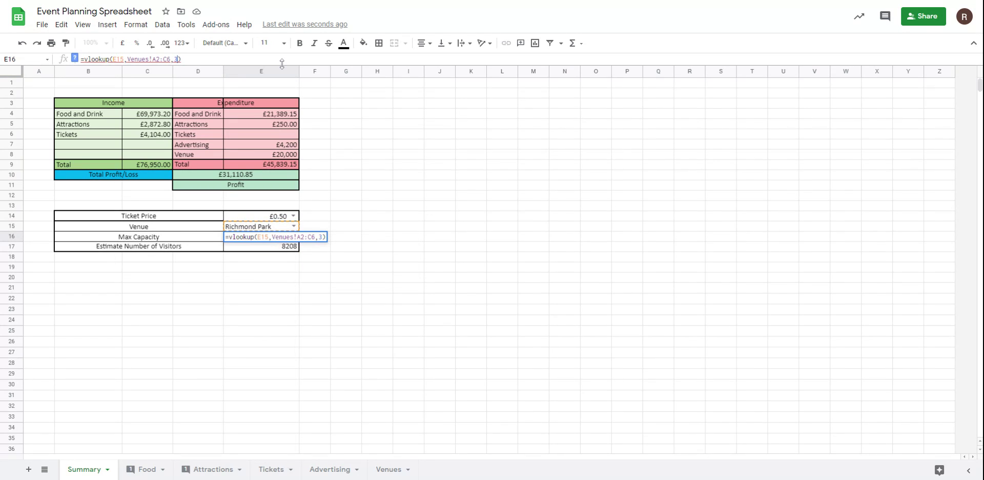
{"action": "type", "text": ",false"}
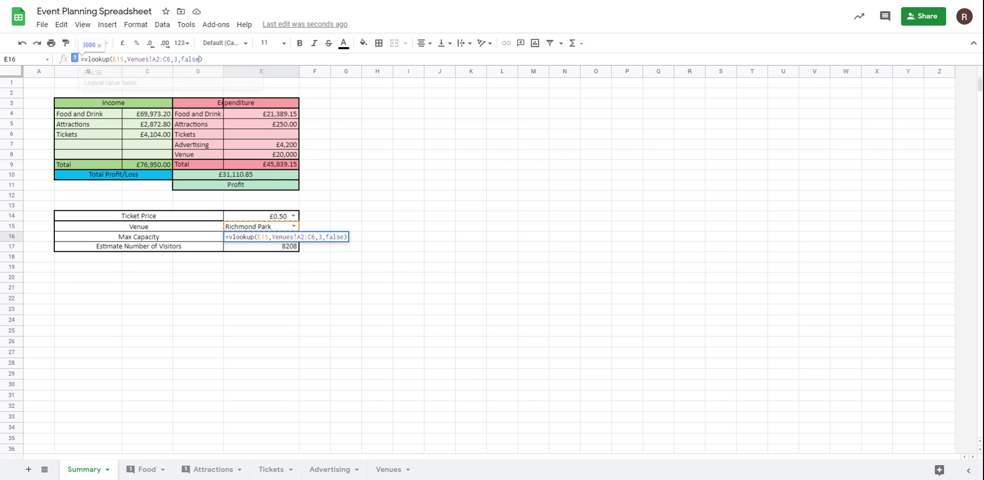
{"action": "key", "text": "Return"}
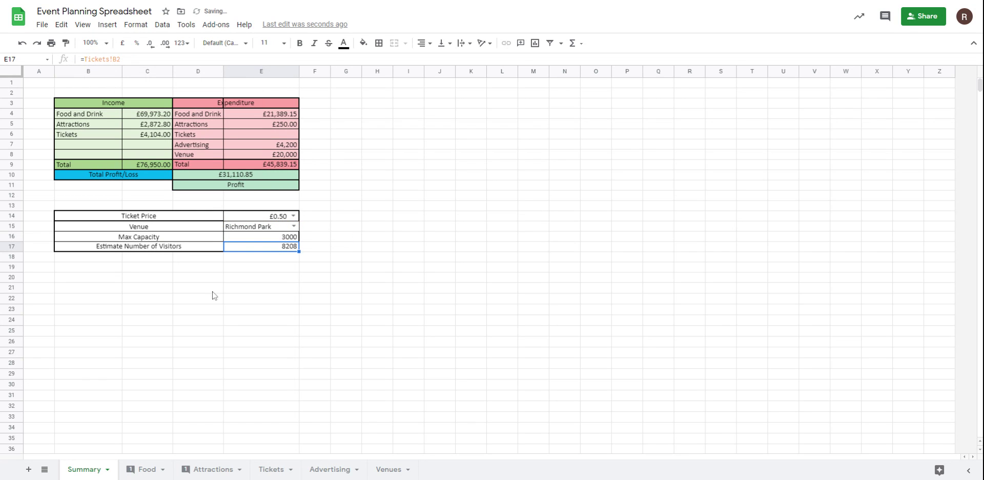
Create a conditional formatting rule for the Max Capacity cell E16 with the condition Less than e17.
{"action": "left_click", "coordinate": [287, 238]}
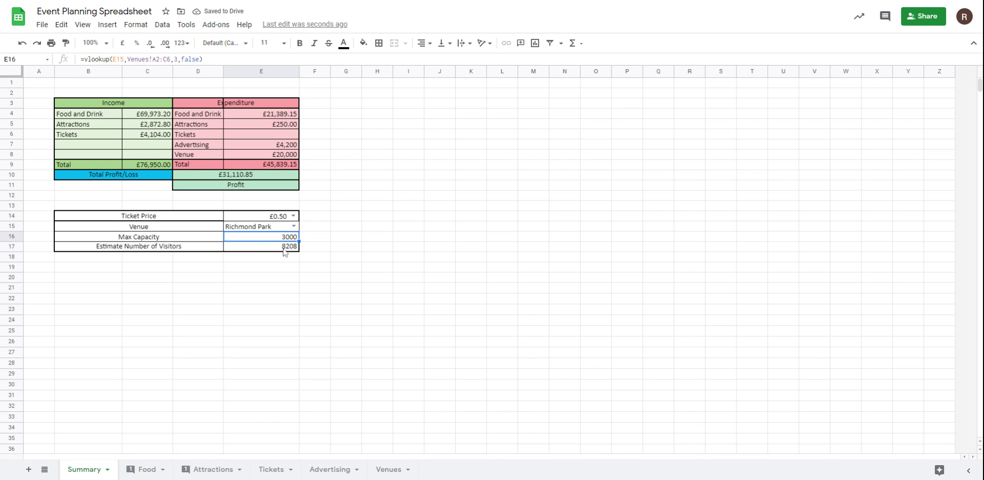
{"action": "left_click", "coordinate": [284, 248]}
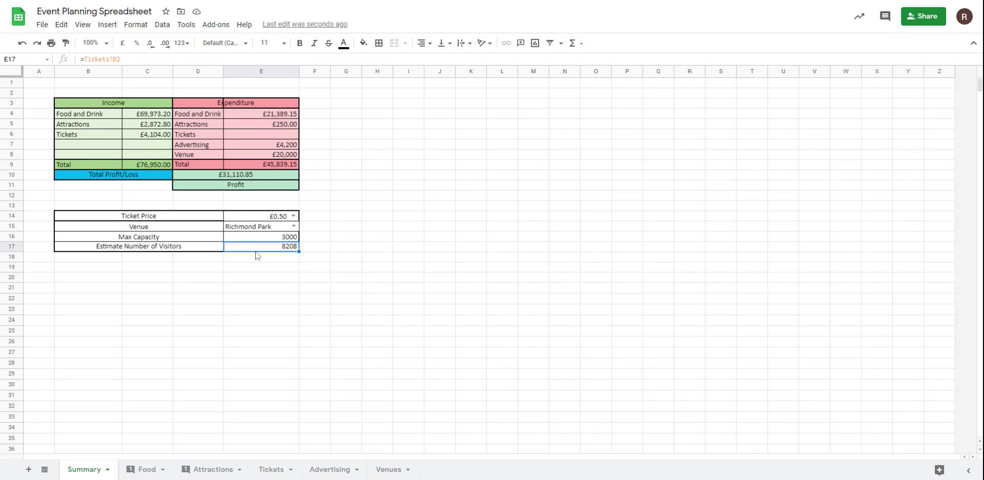
{"action": "left_click", "coordinate": [281, 236]}
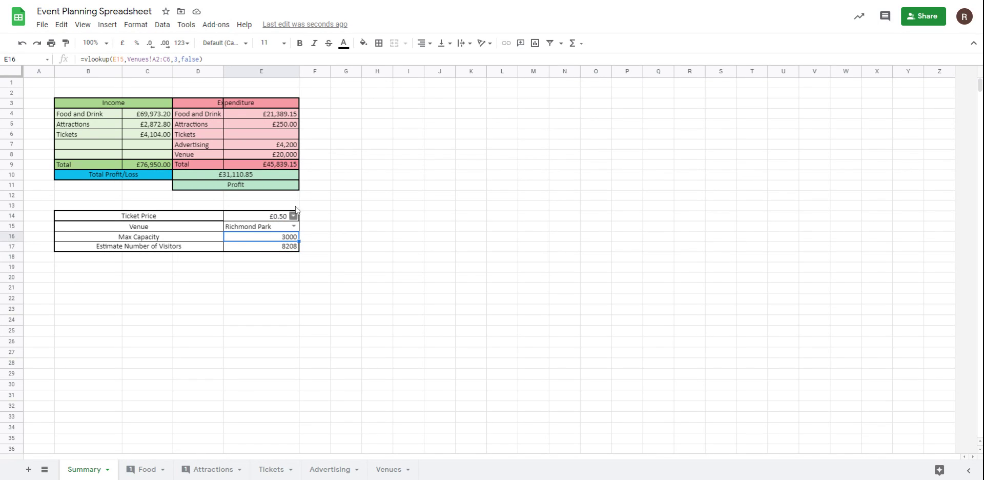
{"action": "left_click", "coordinate": [107, 25]}
{"action": "left_click", "coordinate": [131, 27]}
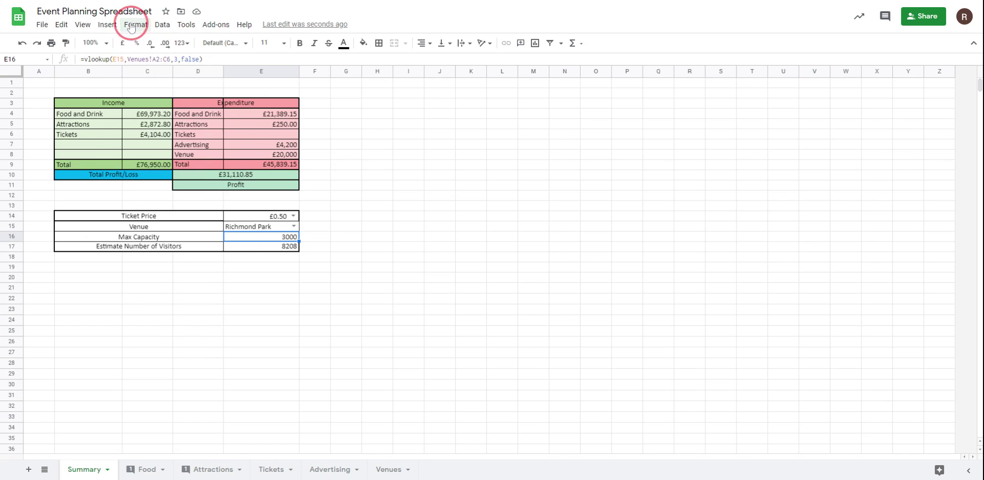
{"action": "left_click", "coordinate": [167, 268]}
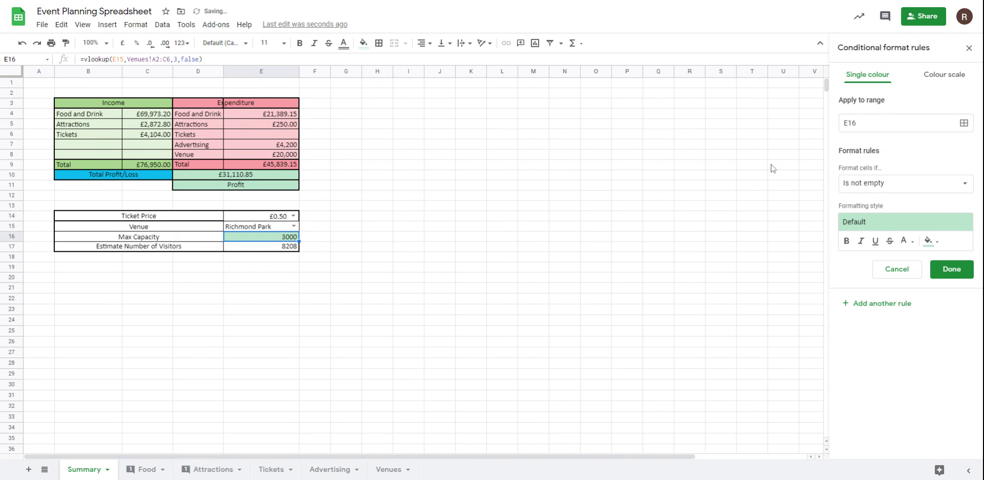
{"action": "left_click", "coordinate": [877, 185]}
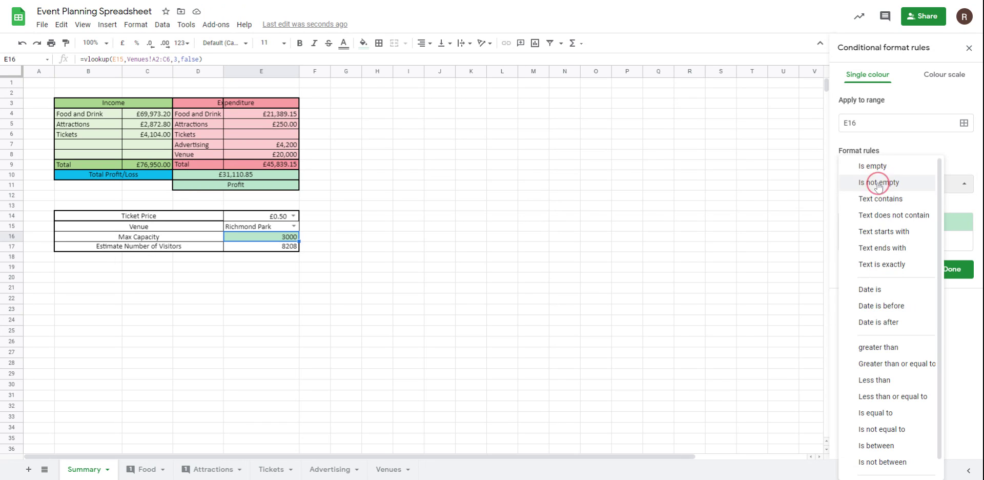
{"action": "left_click", "coordinate": [894, 380]}
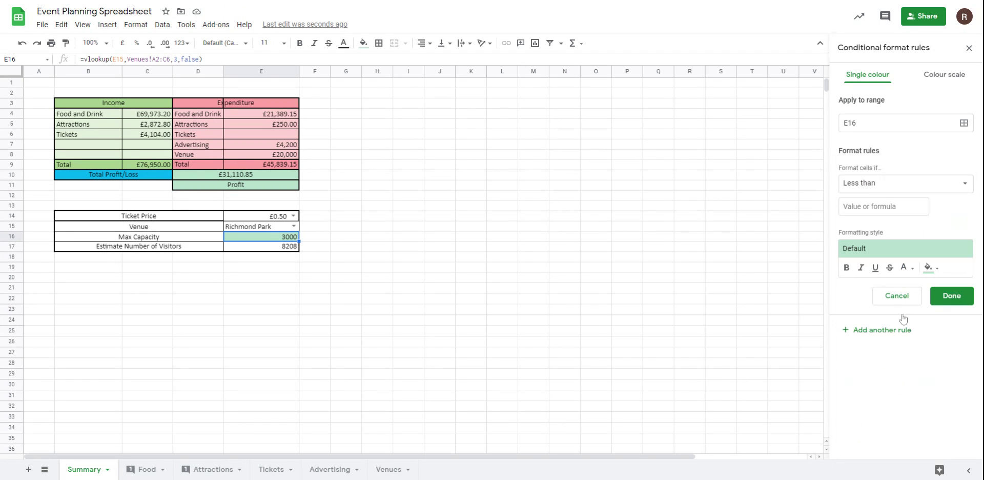
{"action": "left_click", "coordinate": [881, 206]}
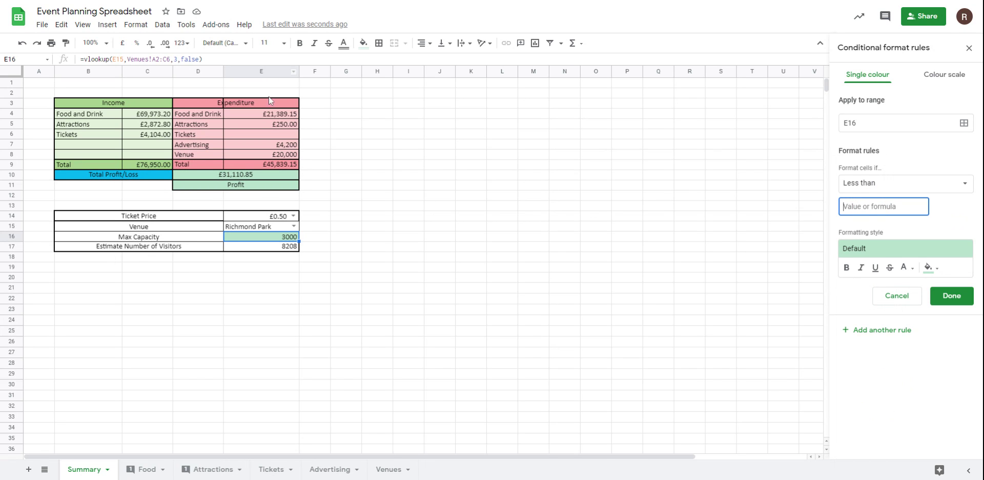
{"action": "type", "text": "e17"}
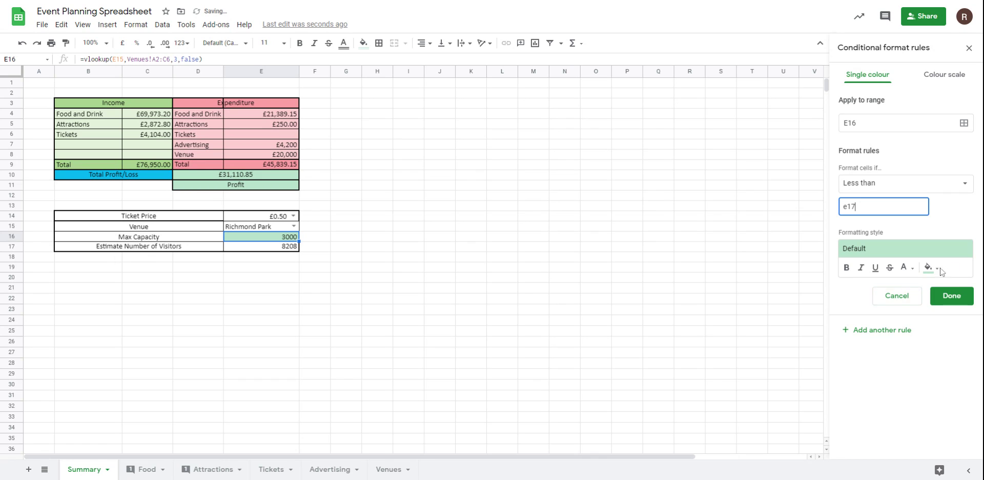
Give the Max Capacity rule a red fill, save it, and close the conditional format rules.
{"action": "left_click", "coordinate": [930, 267]}
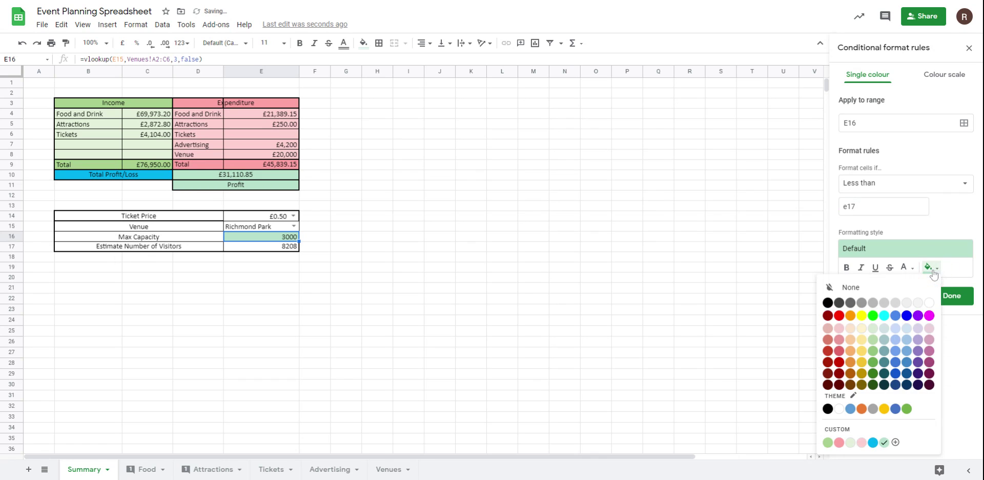
{"action": "left_click", "coordinate": [838, 315]}
{"action": "left_click", "coordinate": [952, 298]}
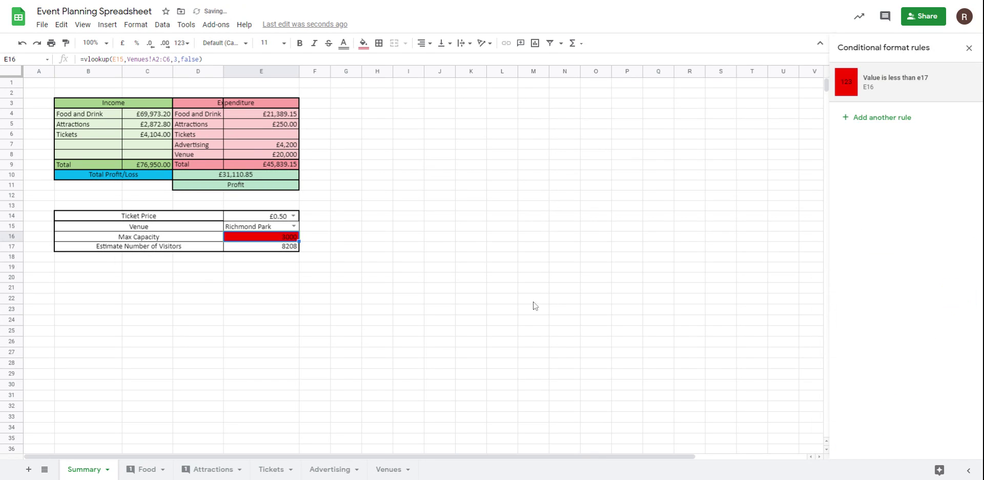
{"action": "left_click", "coordinate": [533, 279]}
{"action": "left_click", "coordinate": [967, 49]}
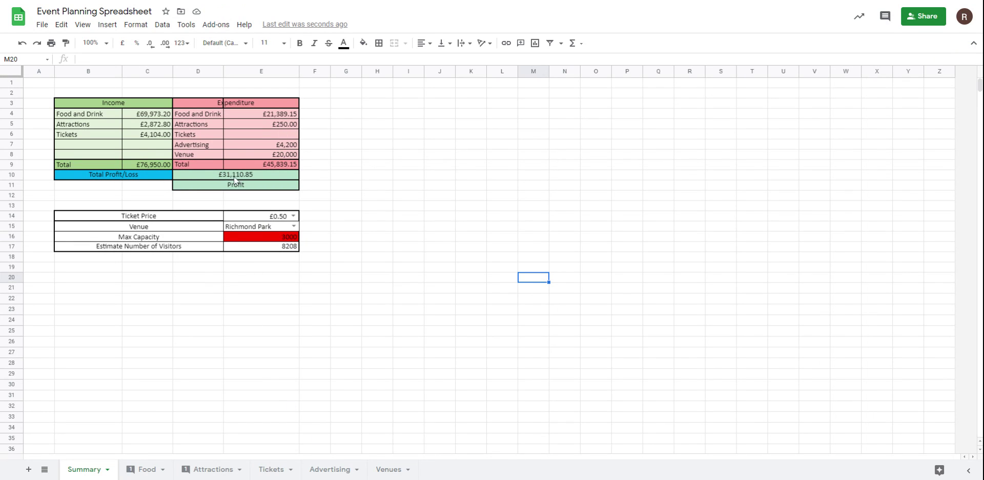
Try ticket prices of 2 and 3.5 on the Summary sheet, and settle on a Ticket Price of 3.
{"action": "left_click", "coordinate": [293, 226]}
{"action": "left_click", "coordinate": [379, 228]}
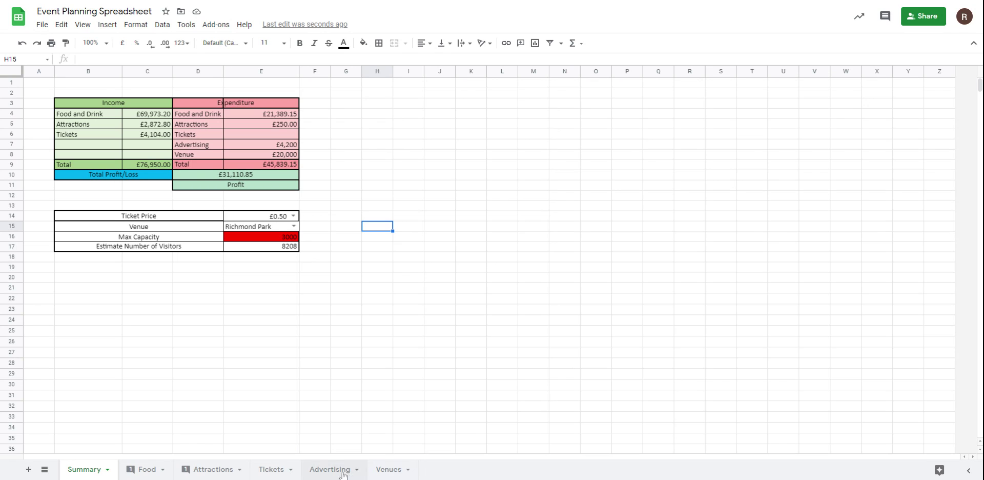
{"action": "left_click", "coordinate": [250, 475]}
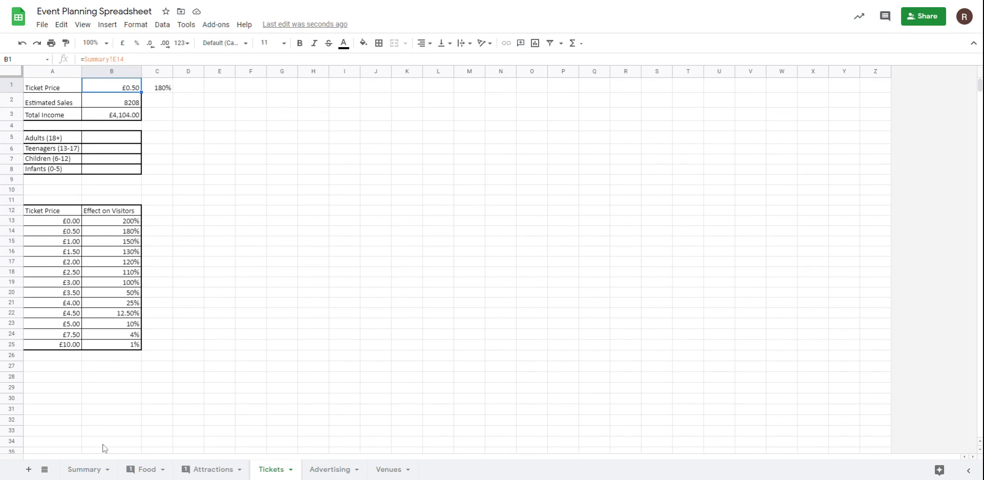
{"action": "left_click", "coordinate": [97, 468]}
{"action": "left_click", "coordinate": [293, 215]}
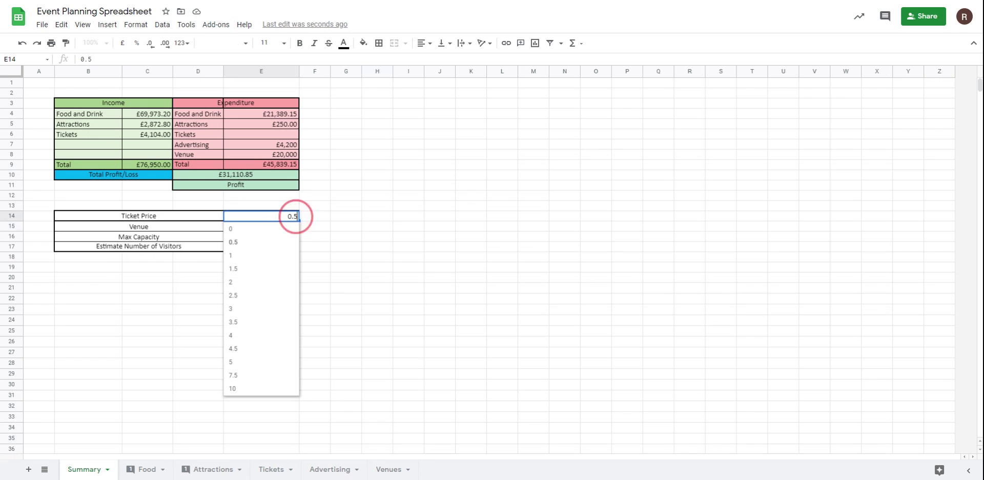
{"action": "left_click", "coordinate": [255, 282]}
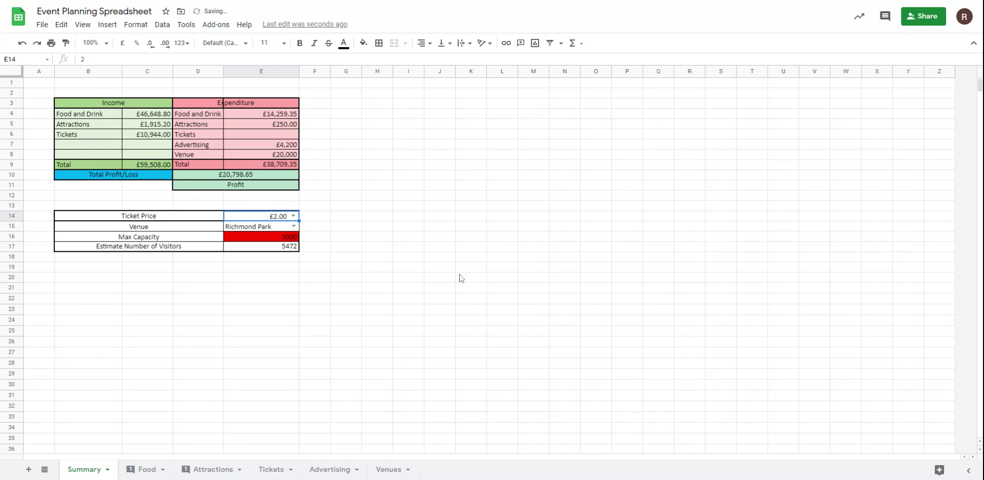
{"action": "left_click", "coordinate": [293, 216]}
{"action": "left_click", "coordinate": [247, 322]}
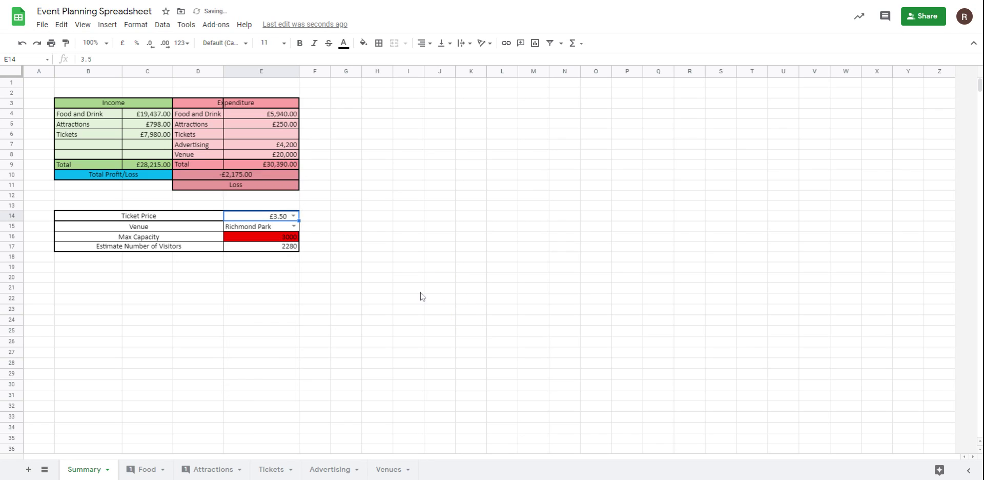
{"action": "left_click", "coordinate": [293, 216]}
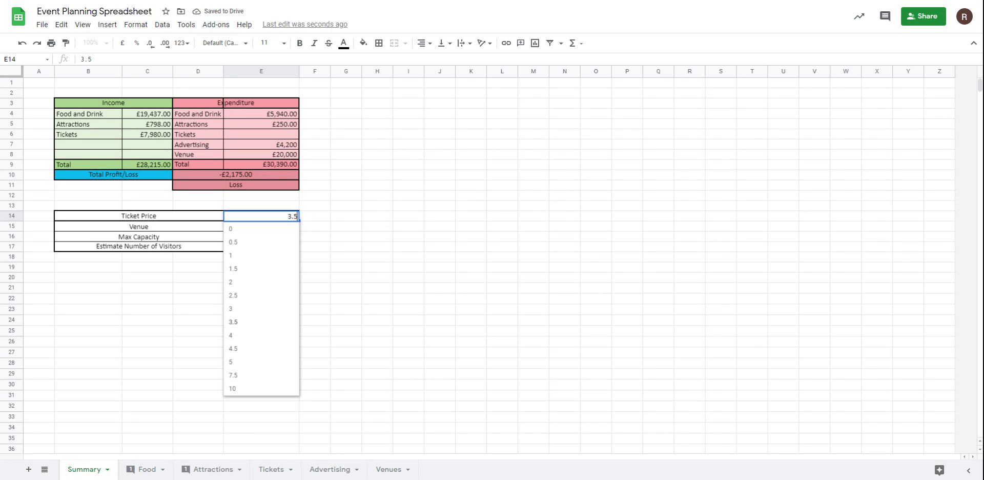
{"action": "left_click", "coordinate": [257, 311]}
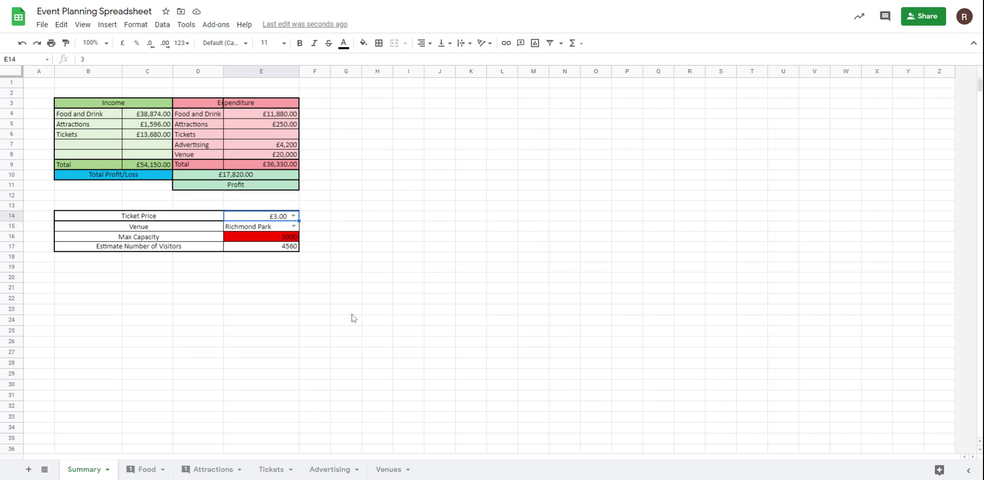
Review the Food, Attractions, Tickets, Advertising and Venues sheets with the current ticket price and venue.
{"action": "left_click", "coordinate": [159, 472]}
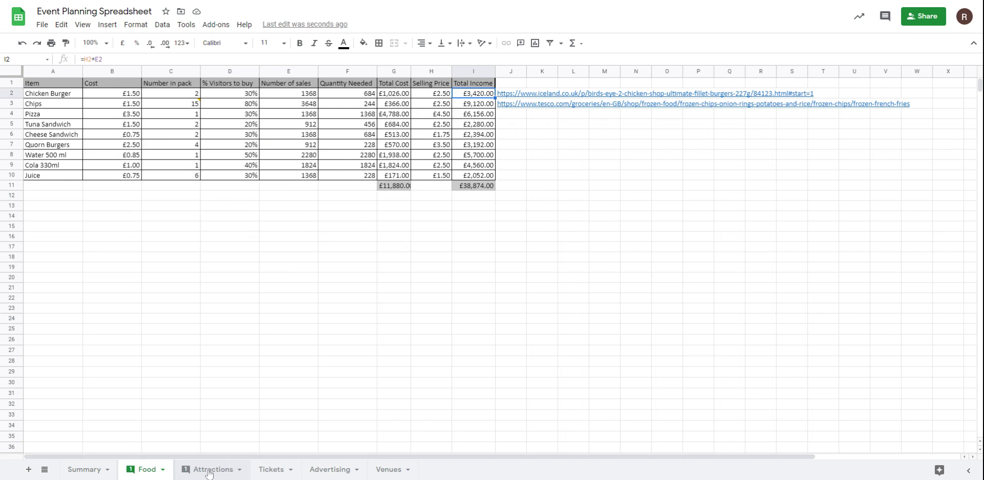
{"action": "left_click", "coordinate": [208, 472]}
{"action": "left_click", "coordinate": [285, 472]}
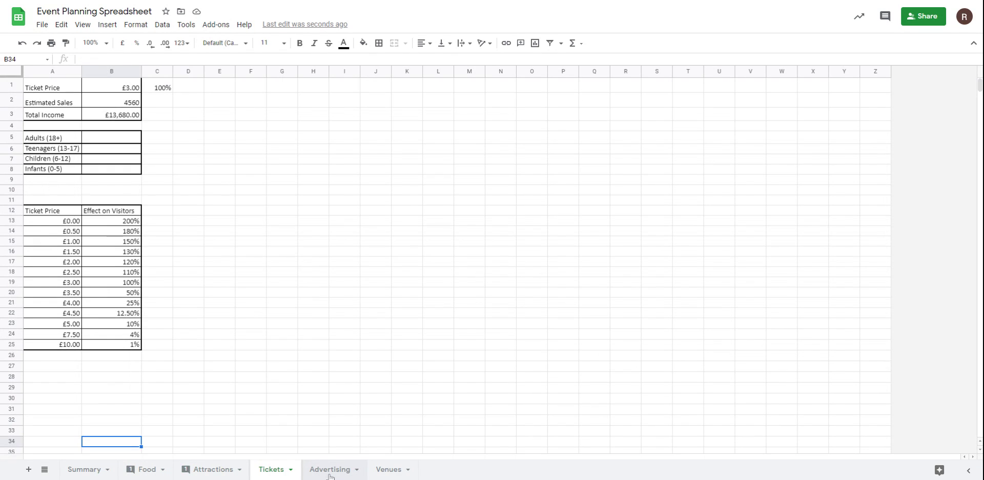
{"action": "left_click", "coordinate": [330, 469]}
{"action": "left_click", "coordinate": [388, 470]}
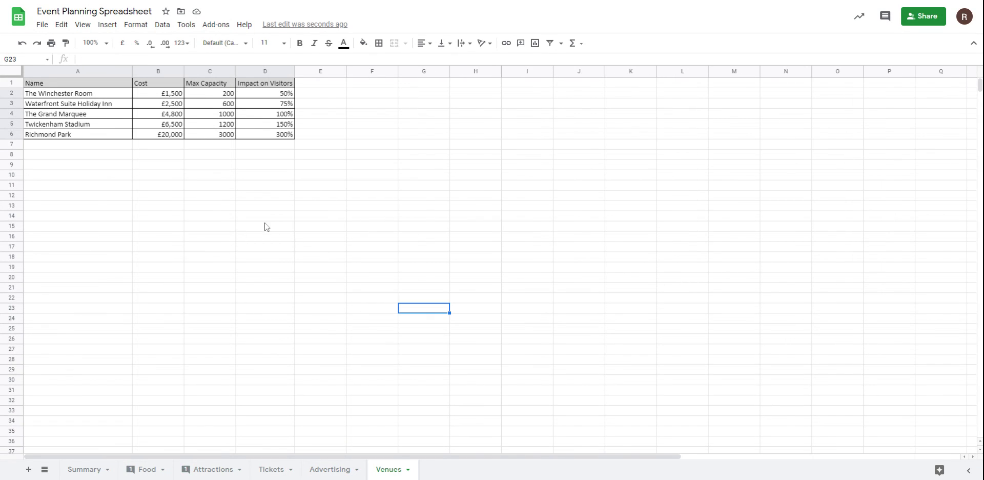